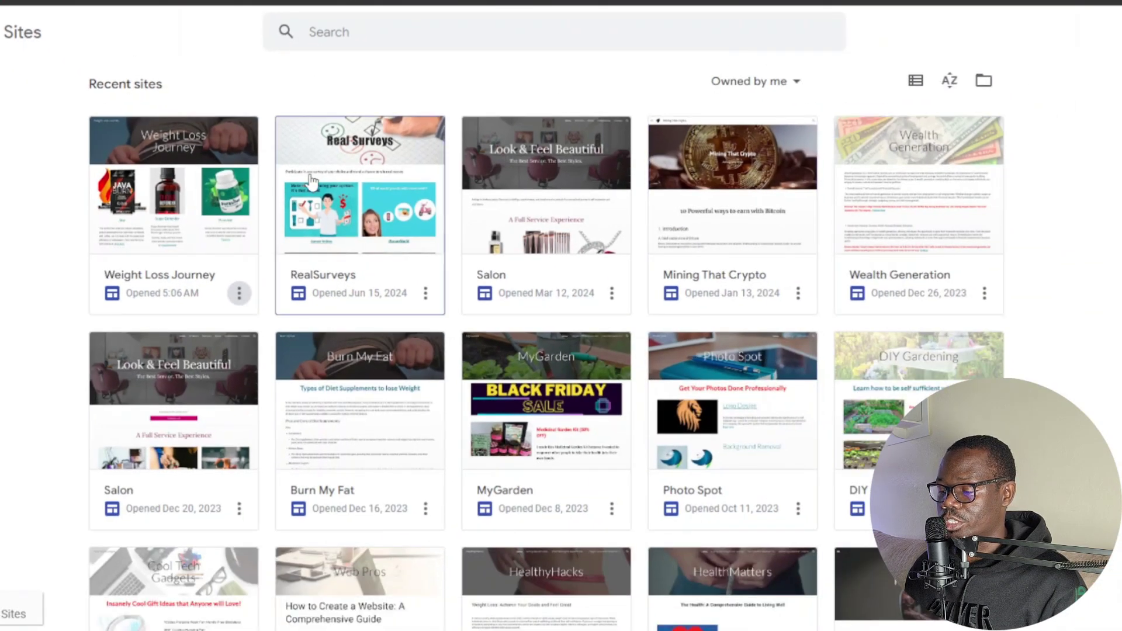
# Create a new blank site from the list of recent sites
pyautogui.scroll(-10, 351, 344)
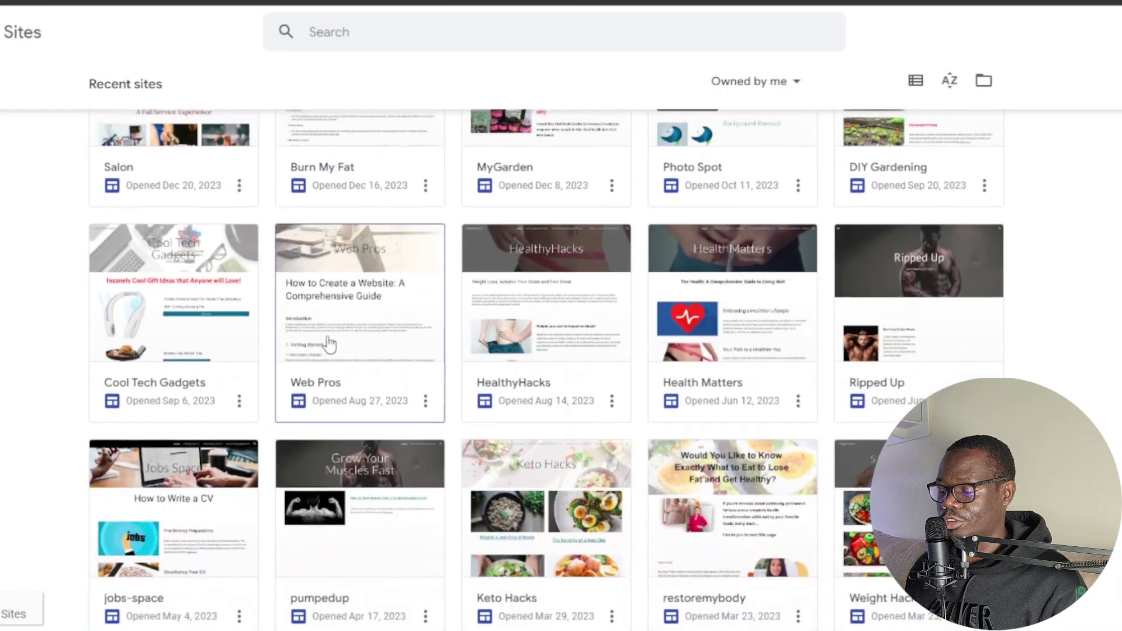
pyautogui.scroll(10, 498, 339)
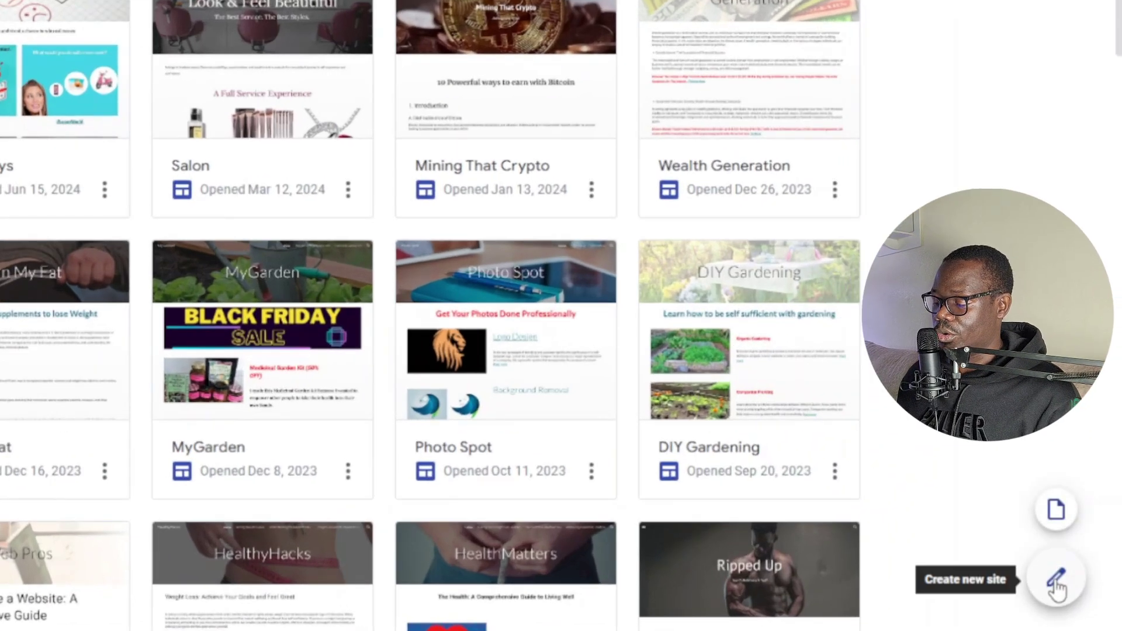
pyautogui.click(1055, 581)
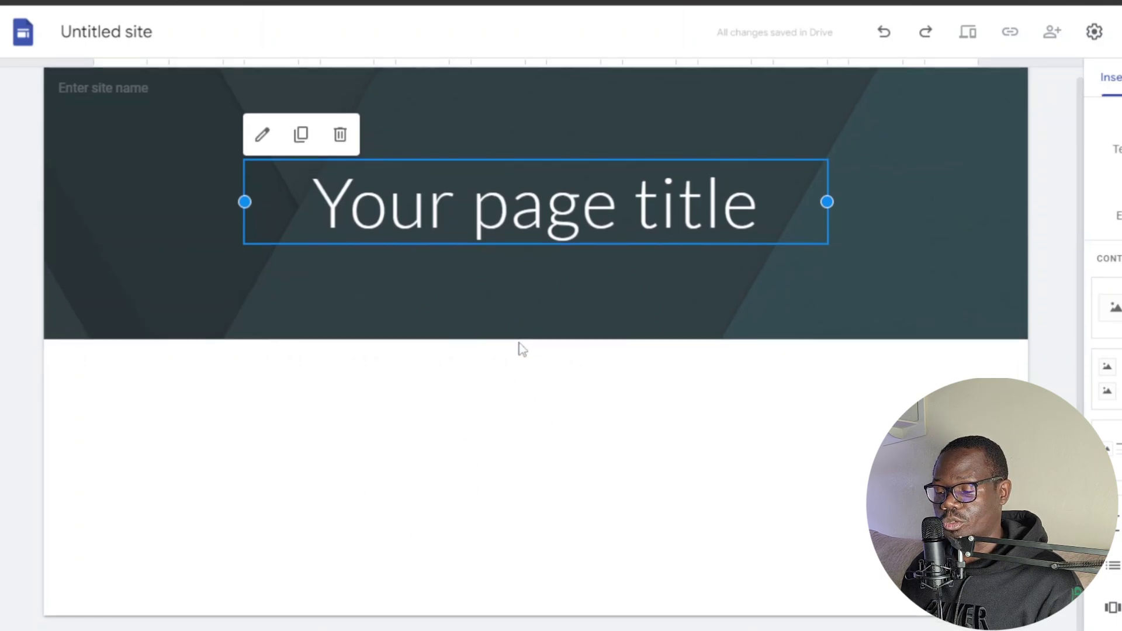
# Name the site document theperfectwebsite and use the same name as the site name in the page header
pyautogui.click(116, 33)
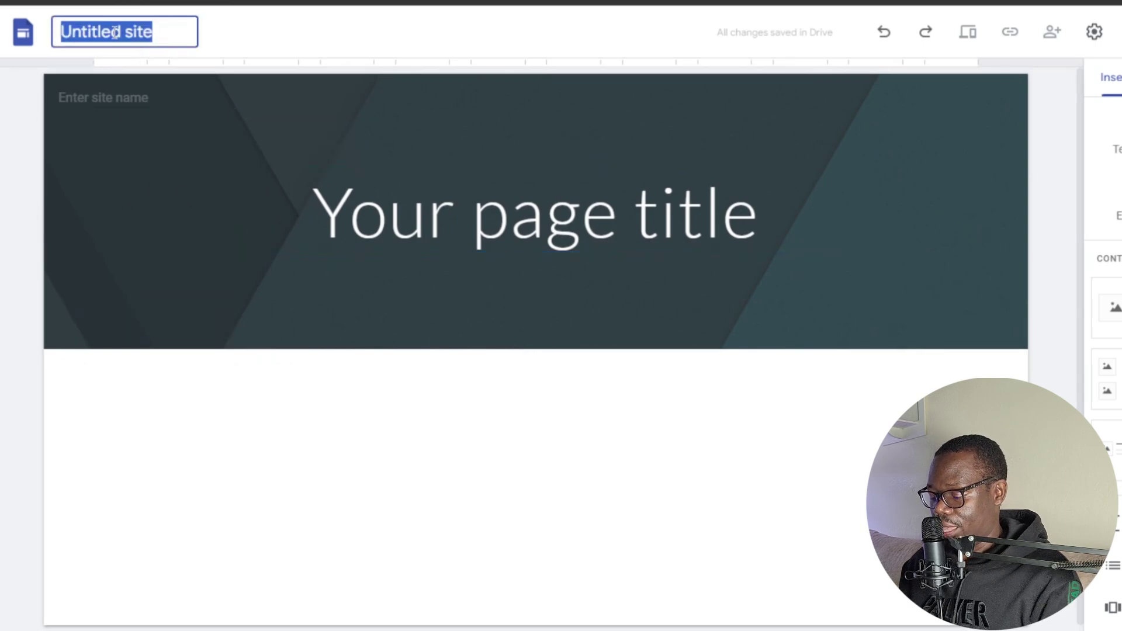
pyautogui.write('theperfectwebsite')
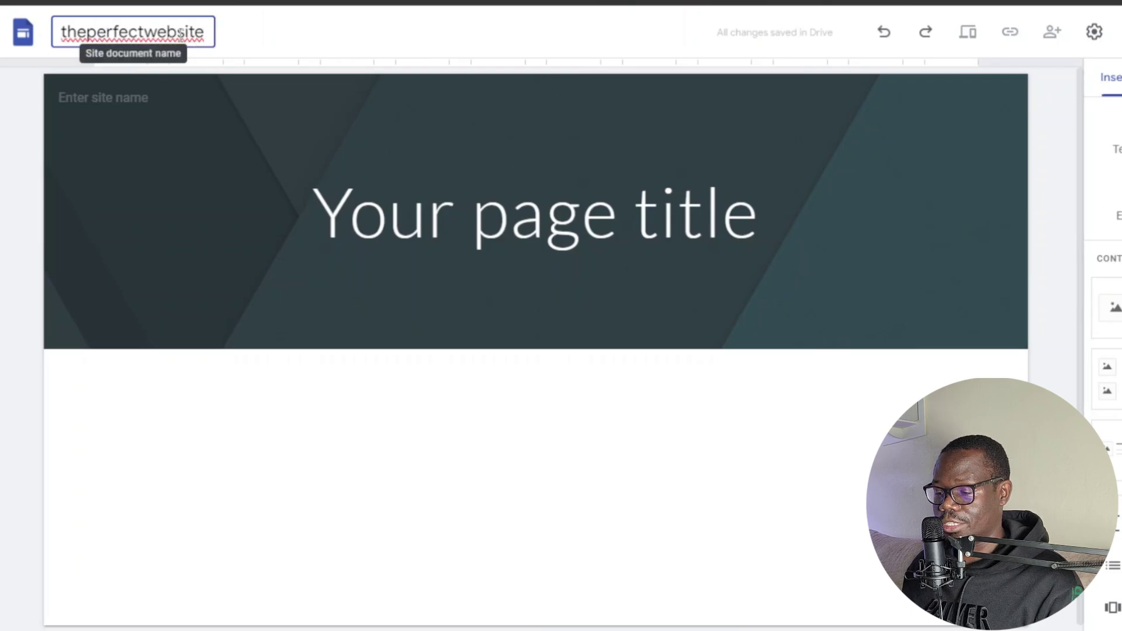
pyautogui.doubleClick(178, 33)
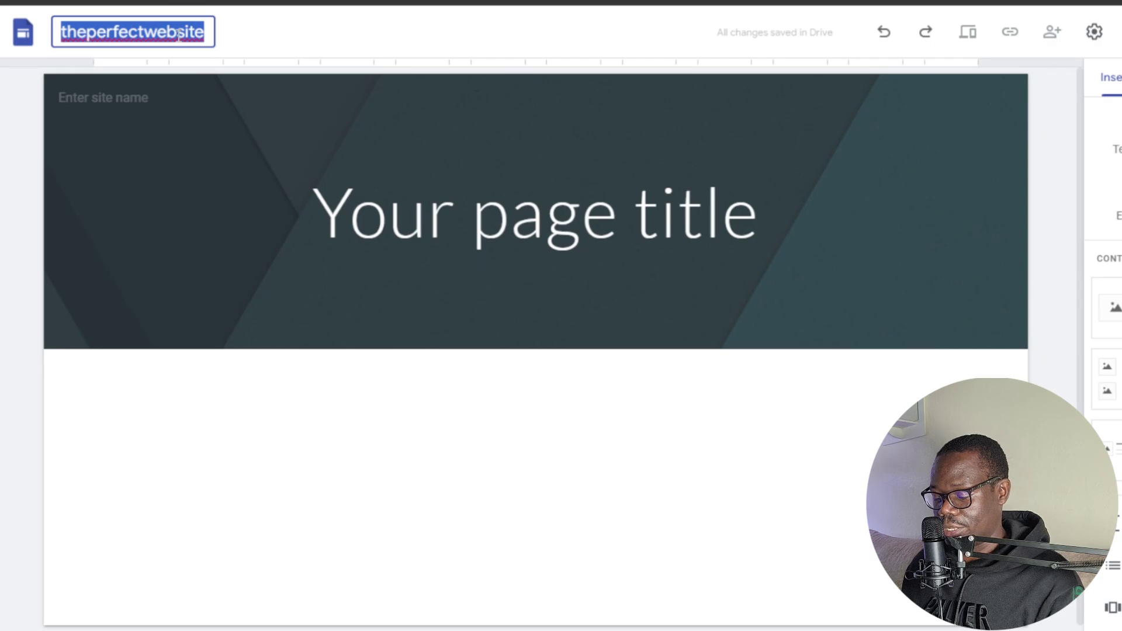
pyautogui.click(136, 100)
pyautogui.click(187, 96)
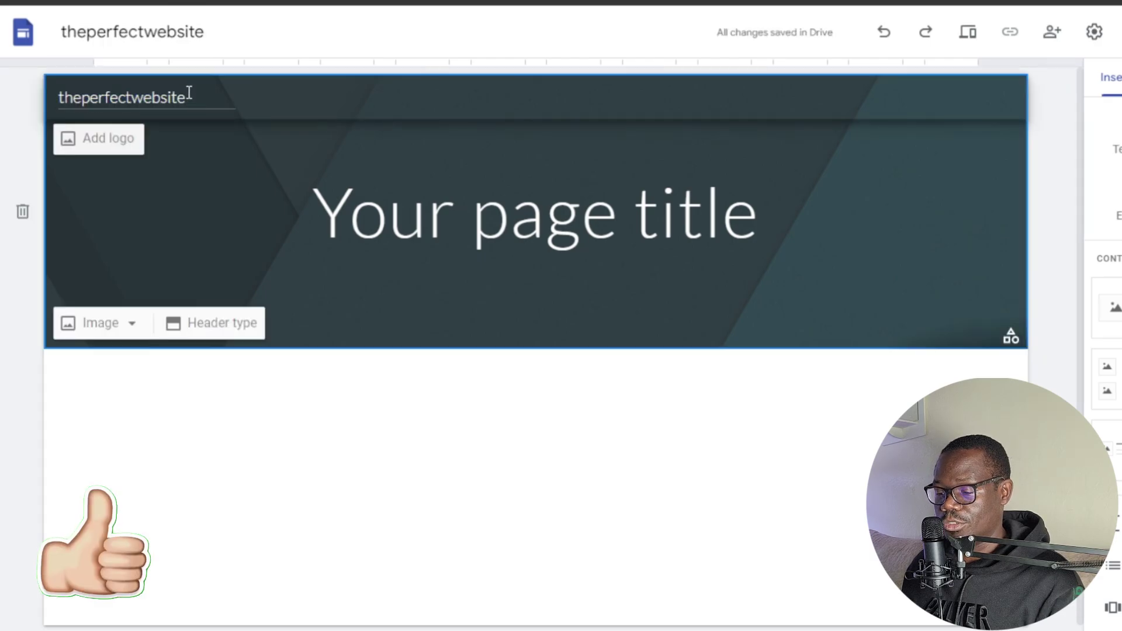
# Replace the placeholder page title in the header with "Suits"
pyautogui.click(596, 216)
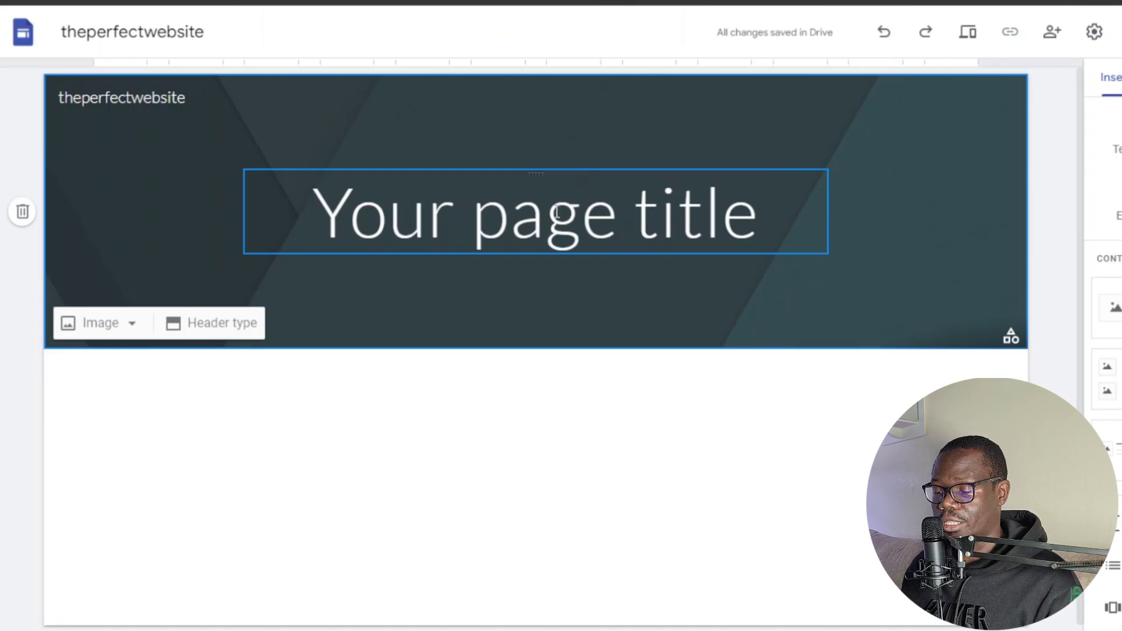
pyautogui.tripleClick(551, 214)
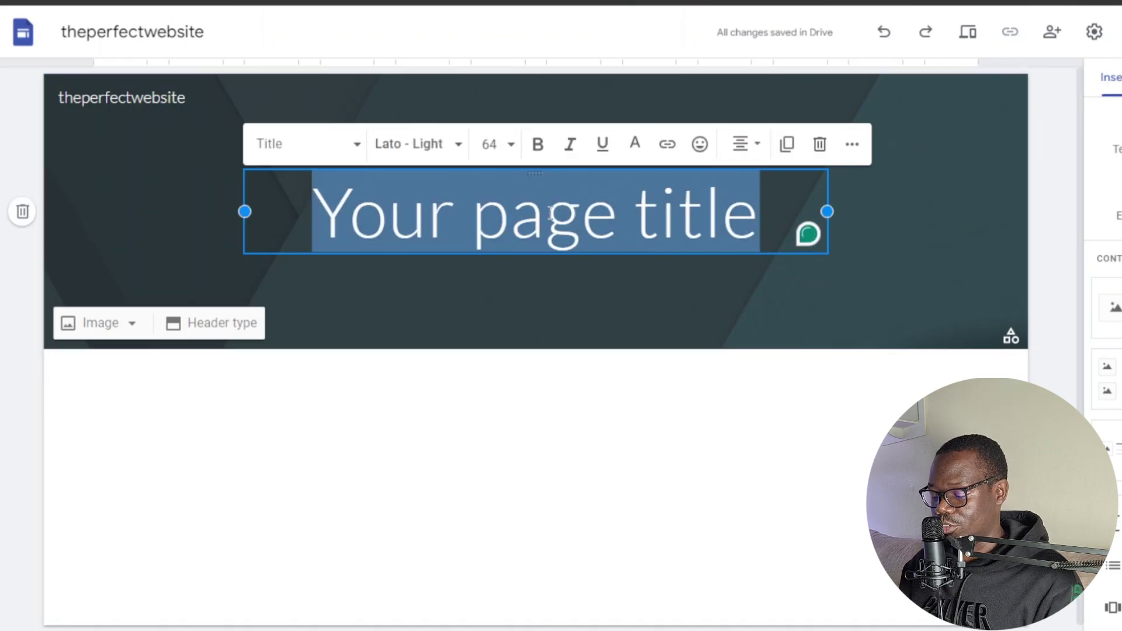
pyautogui.write('Suits')
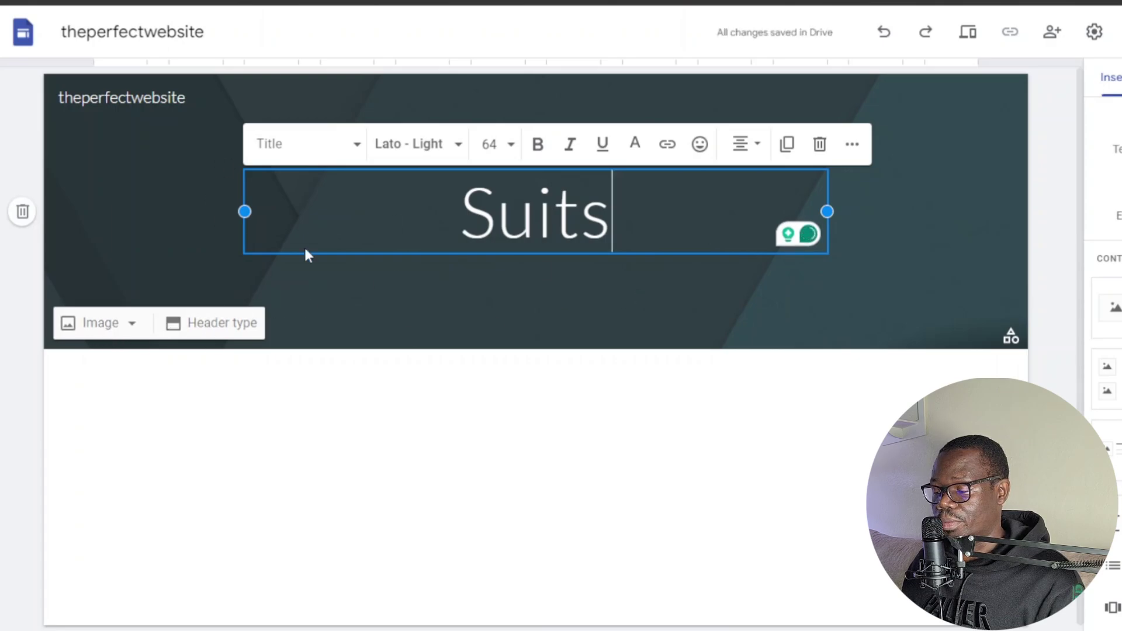
# Search Google Images for "suits" and set the navy suit with red tie as the header background image
pyautogui.click(132, 325)
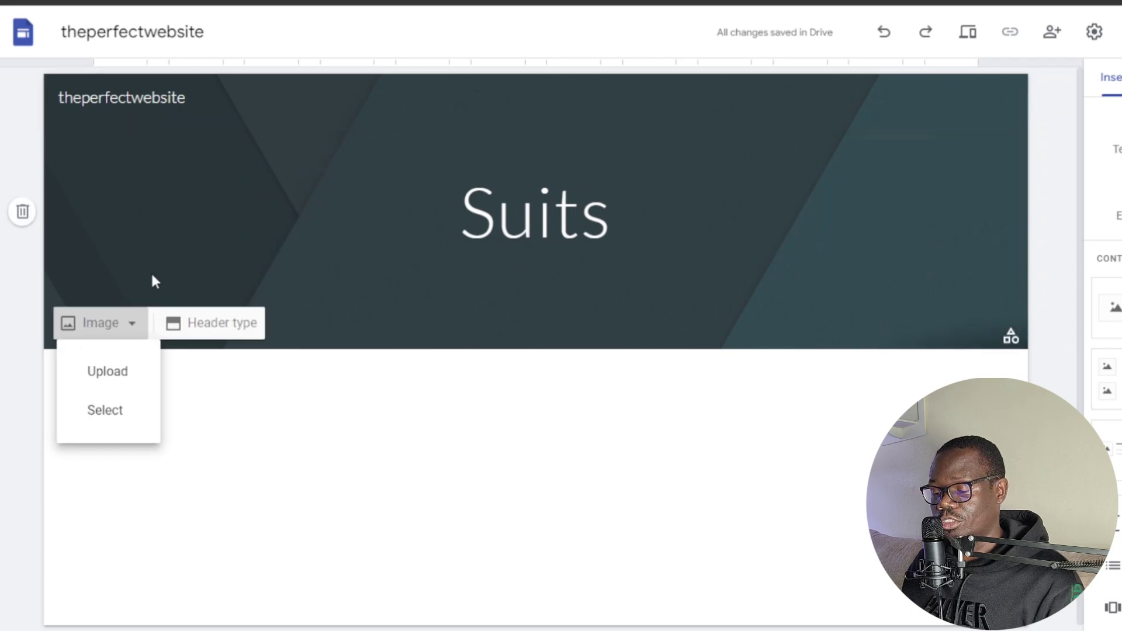
pyautogui.click(117, 415)
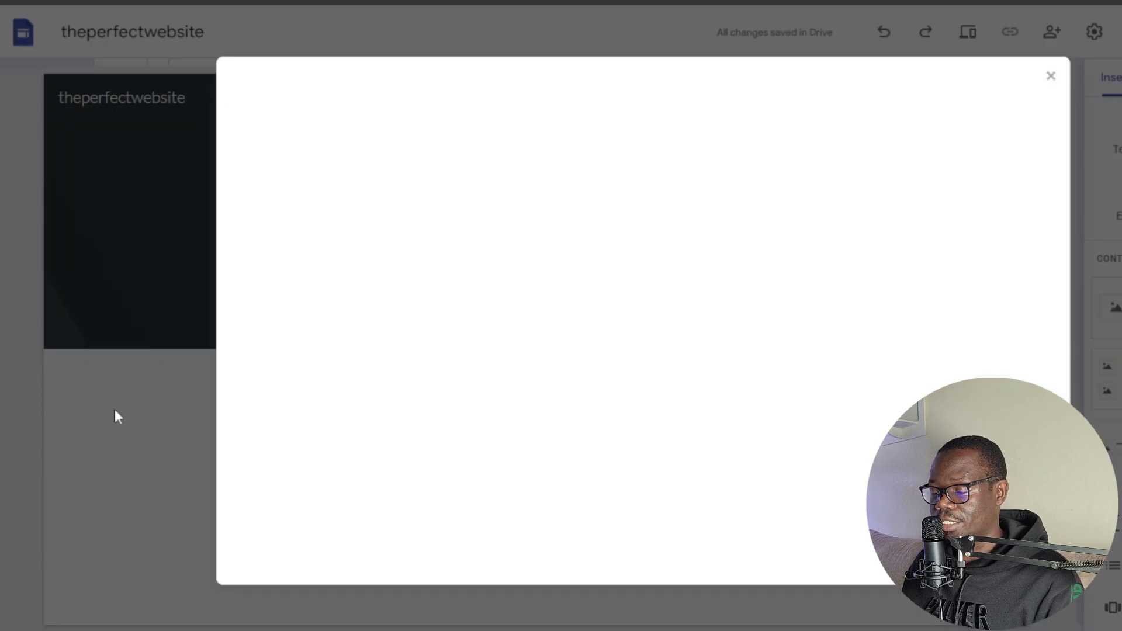
pyautogui.click(412, 146)
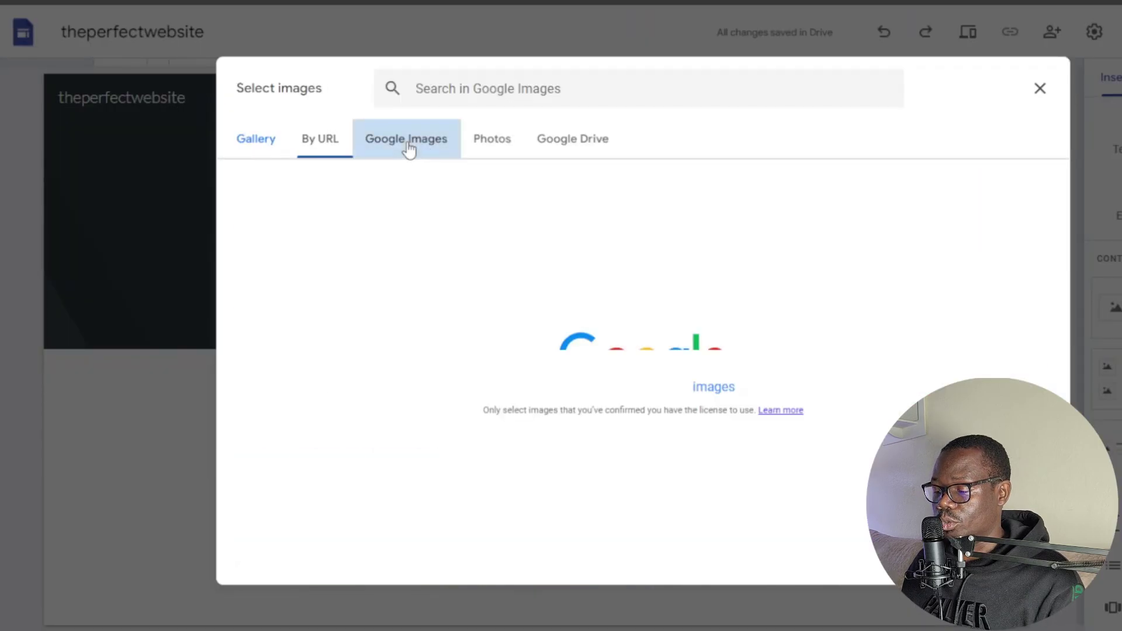
pyautogui.write('suits')
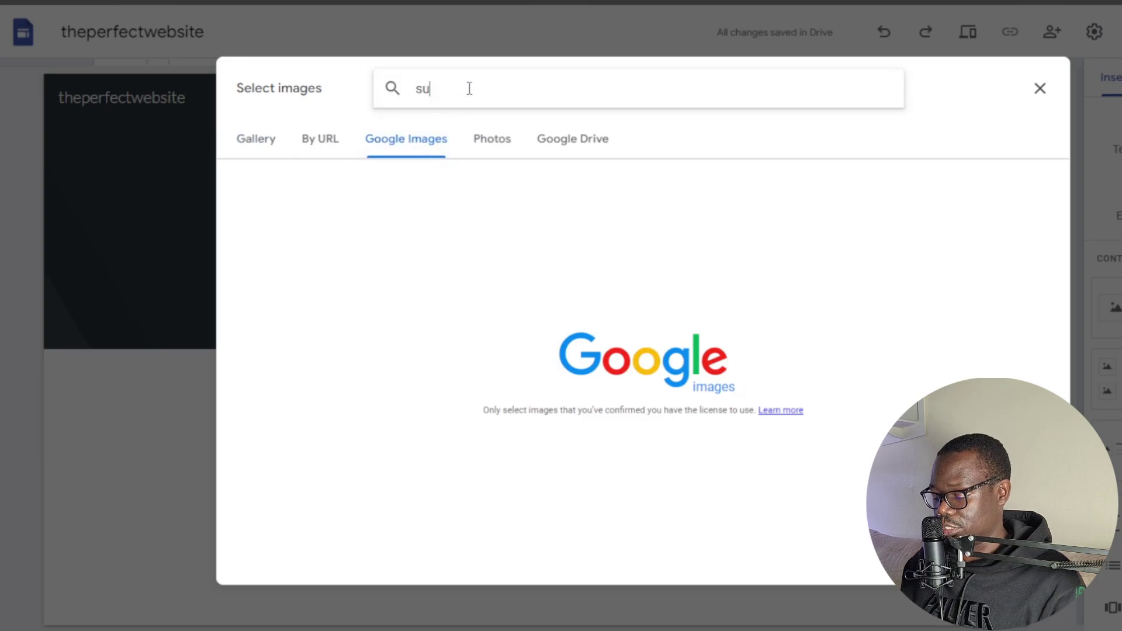
pyautogui.press('Return')
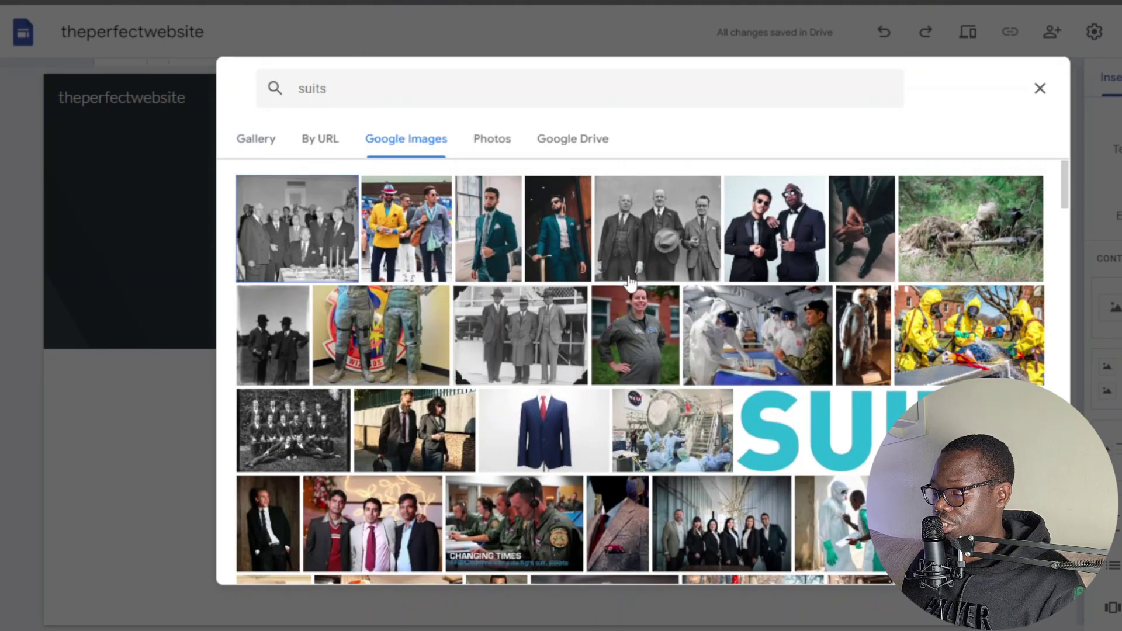
pyautogui.scroll(-3, 630, 283)
pyautogui.scroll(3, 570, 430)
pyautogui.doubleClick(569, 429)
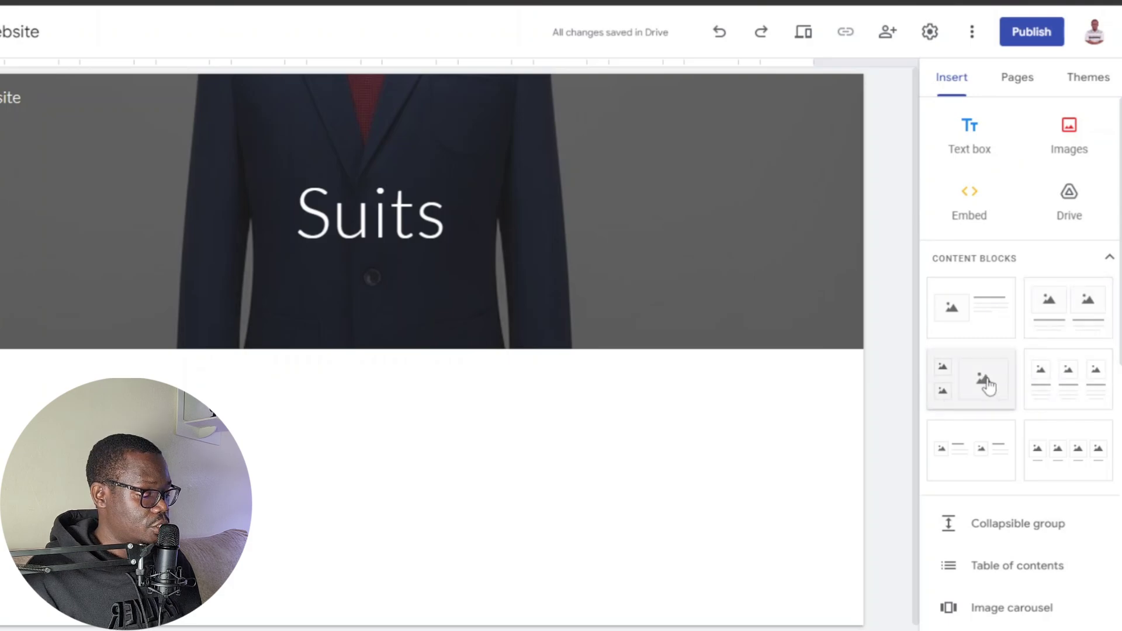
# Insert a content block with one image beside text and fill its placeholder with the green suit photo from a Google Images search for "suits"
pyautogui.click(974, 309)
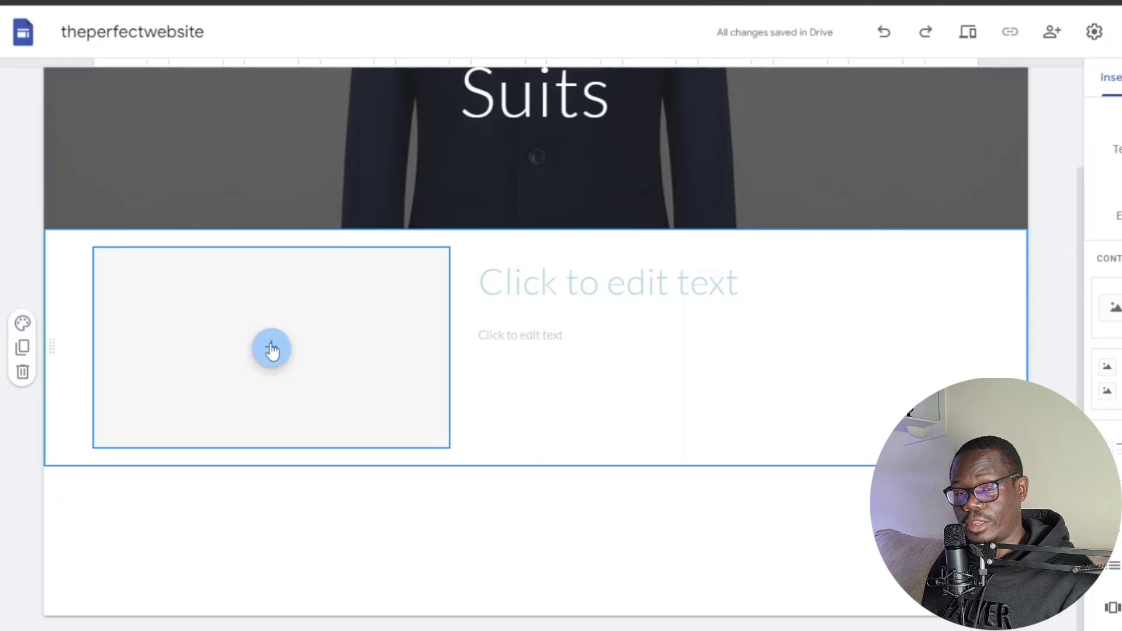
pyautogui.click(271, 350)
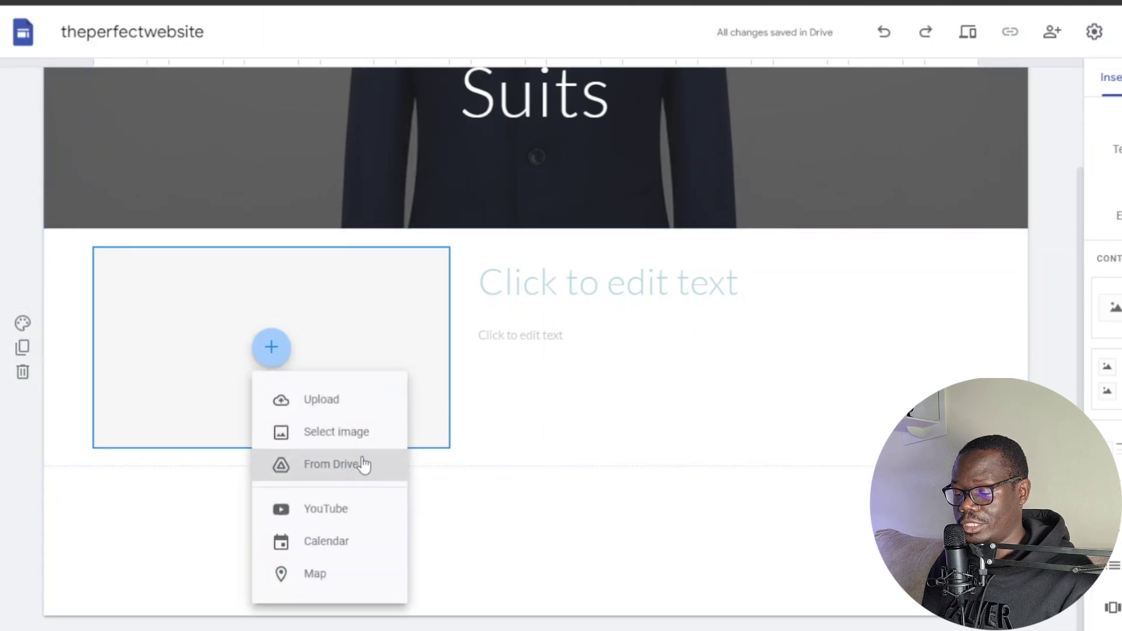
pyautogui.click(336, 442)
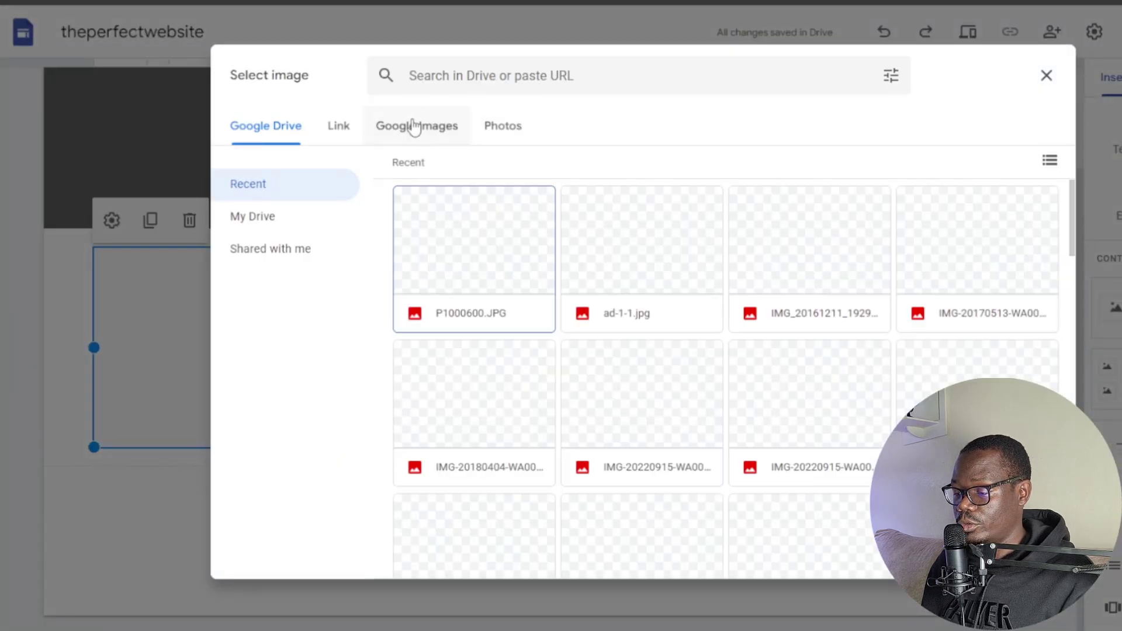
pyautogui.click(413, 125)
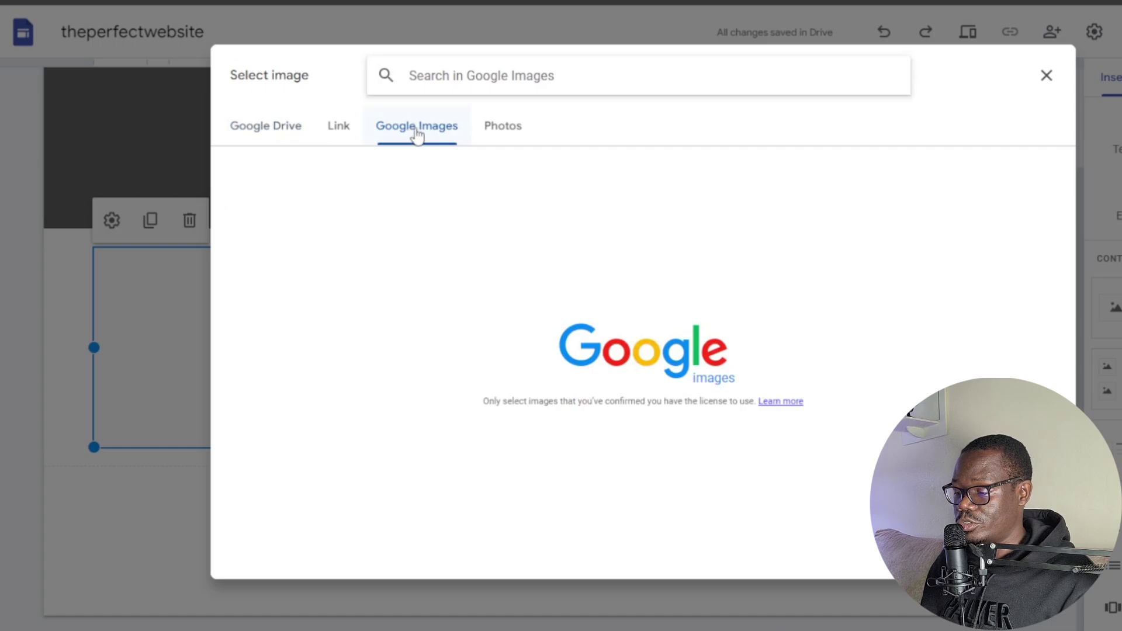
pyautogui.write('s')
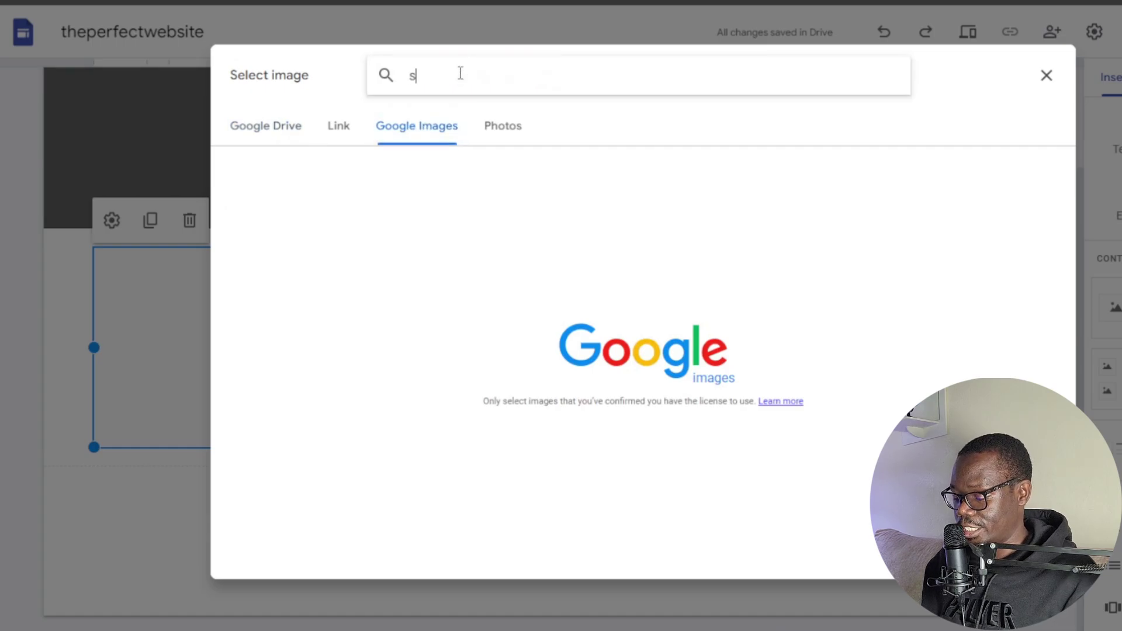
pyautogui.write('uits')
pyautogui.press('Return')
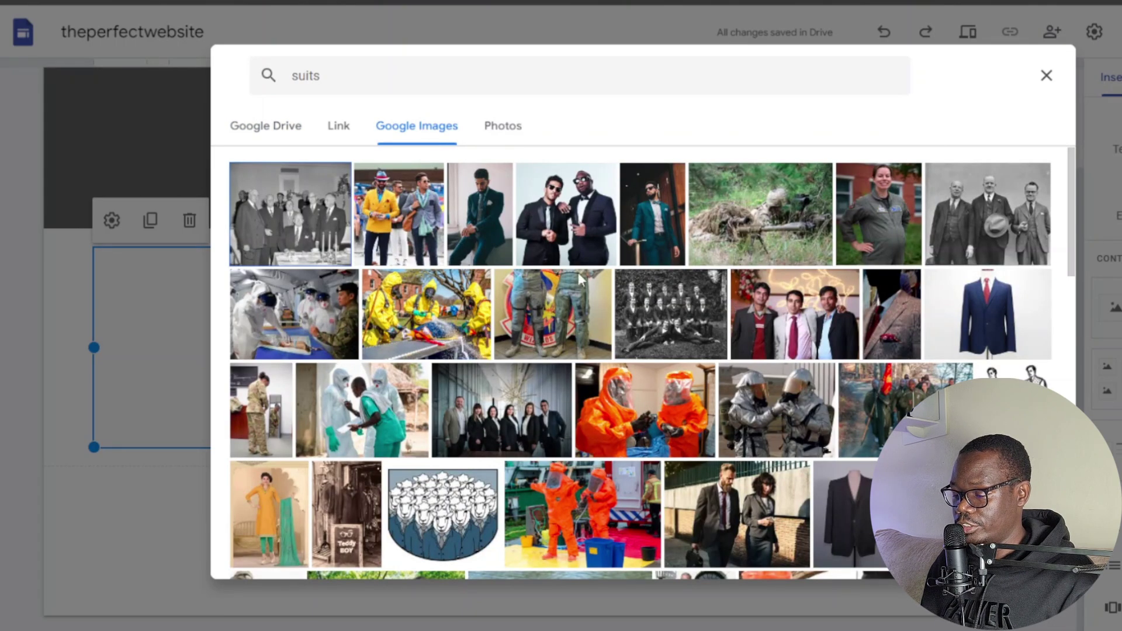
pyautogui.click(492, 227)
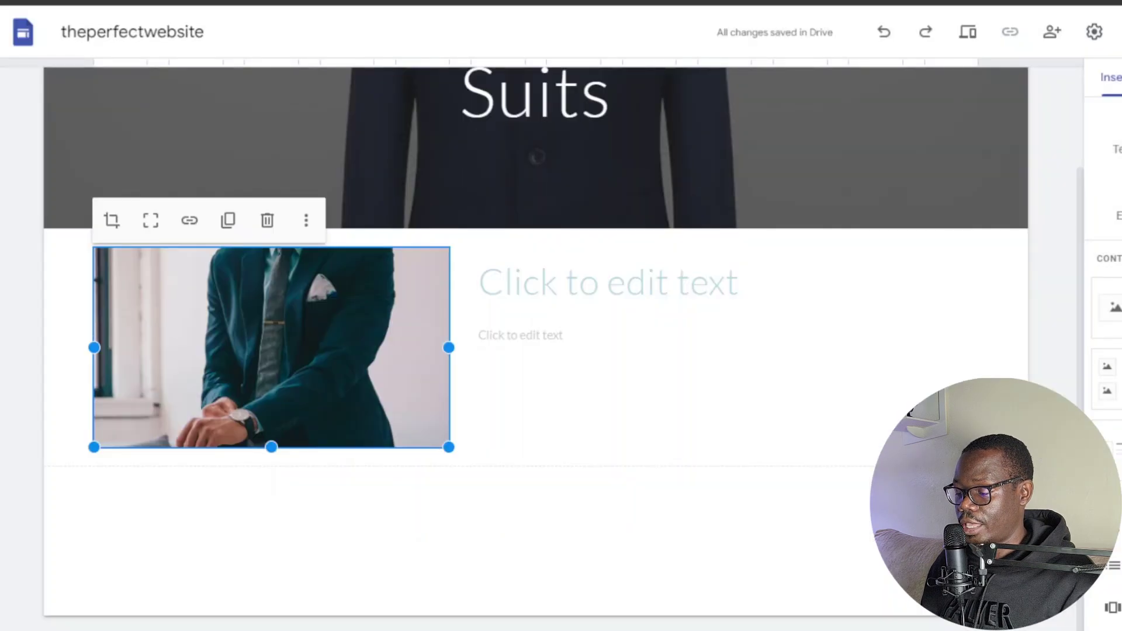
# Enter "Green Fine Fabric" as the heading beside the green suit photo
pyautogui.click(581, 285)
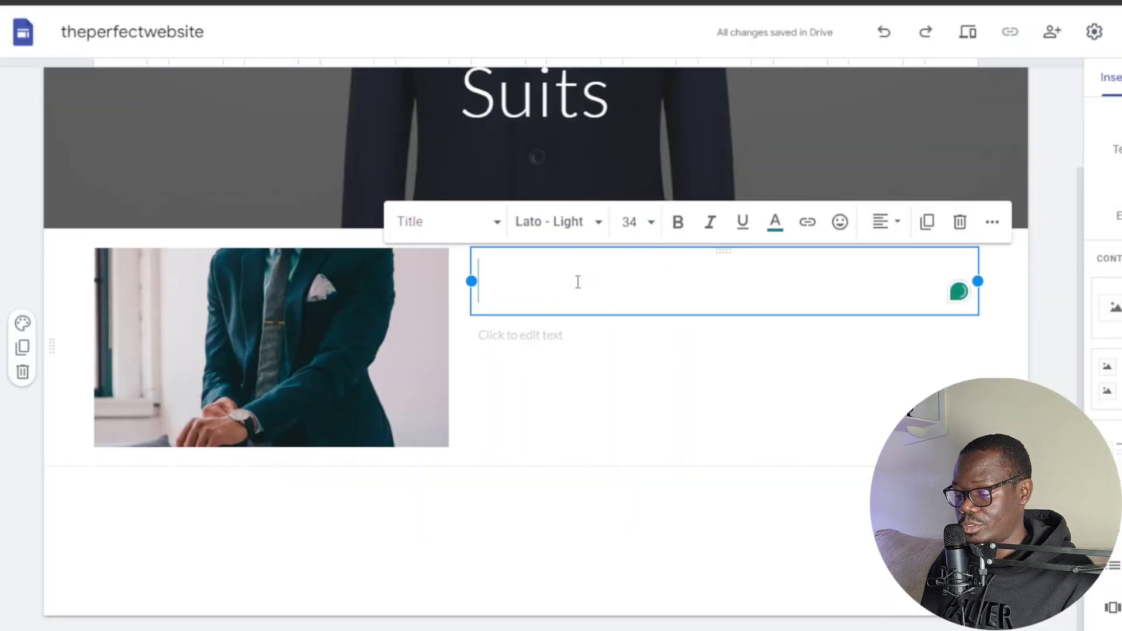
pyautogui.write('Gte')
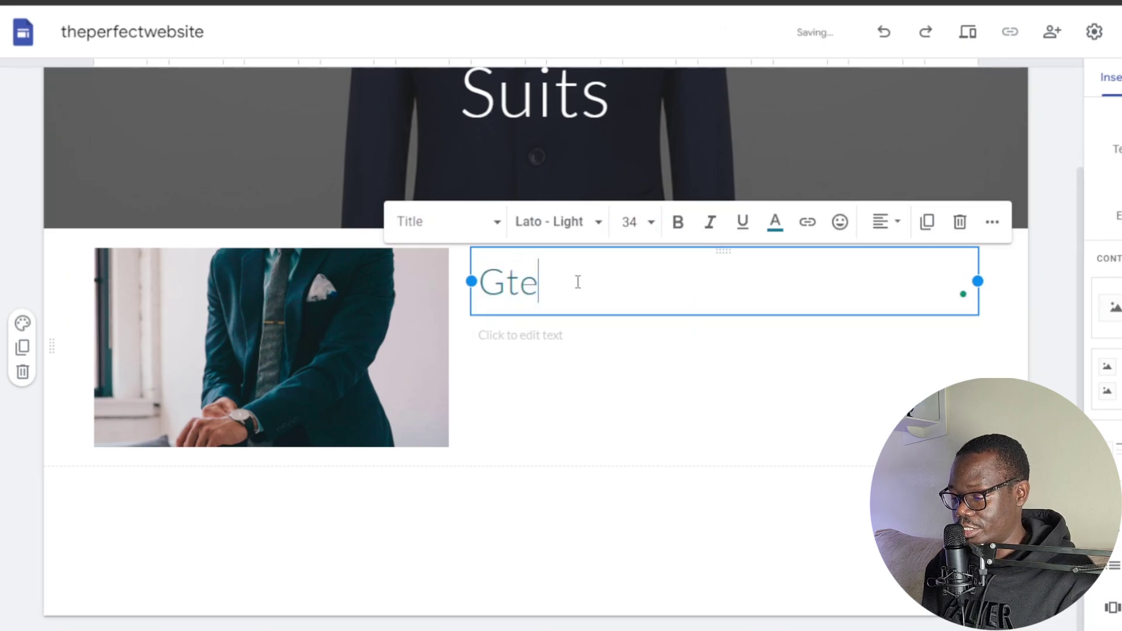
pyautogui.press('BackSpace')
pyautogui.press('BackSpace')
pyautogui.write('ree')
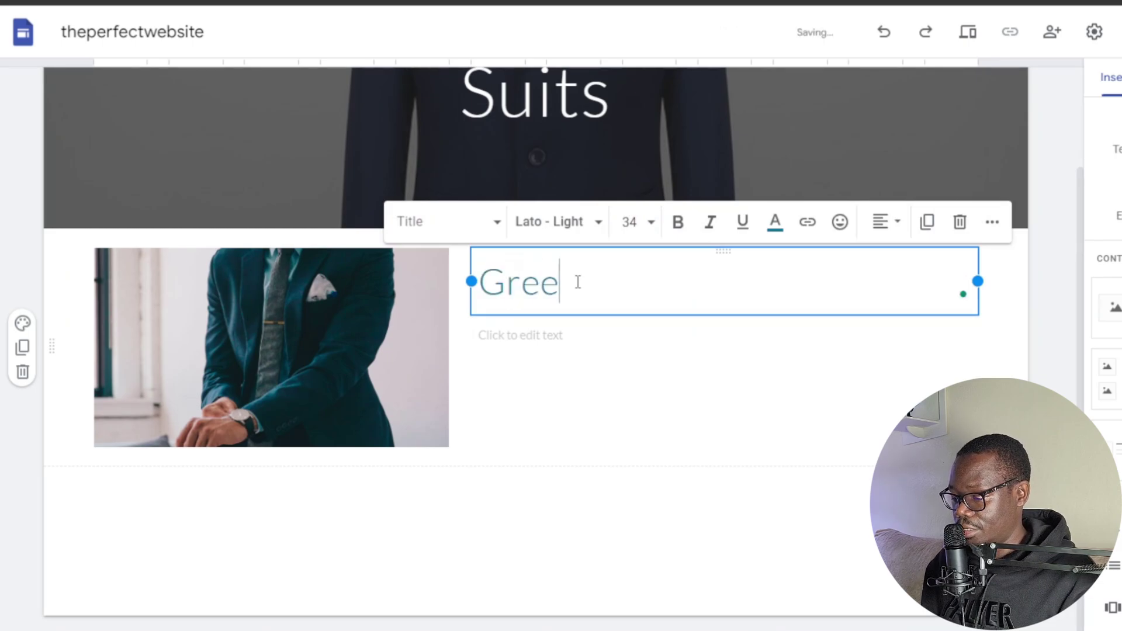
pyautogui.write('n Fi')
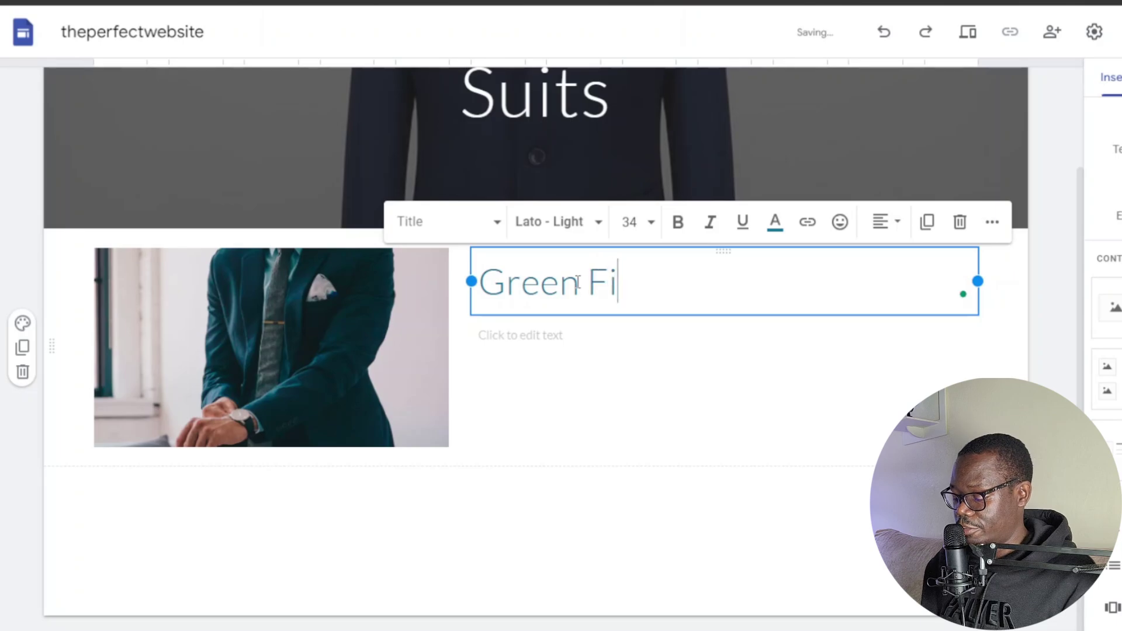
pyautogui.write('ne Fabric')
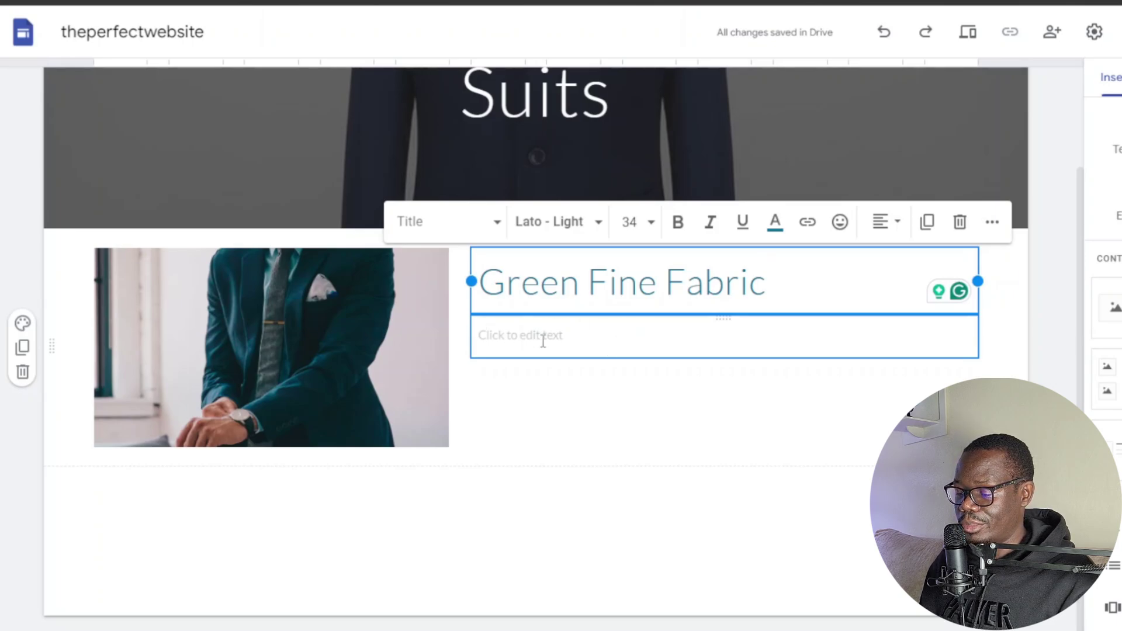
# Enter the price $120 in the text below the Green Fine Fabric heading and set its font size to 24
pyautogui.click(513, 336)
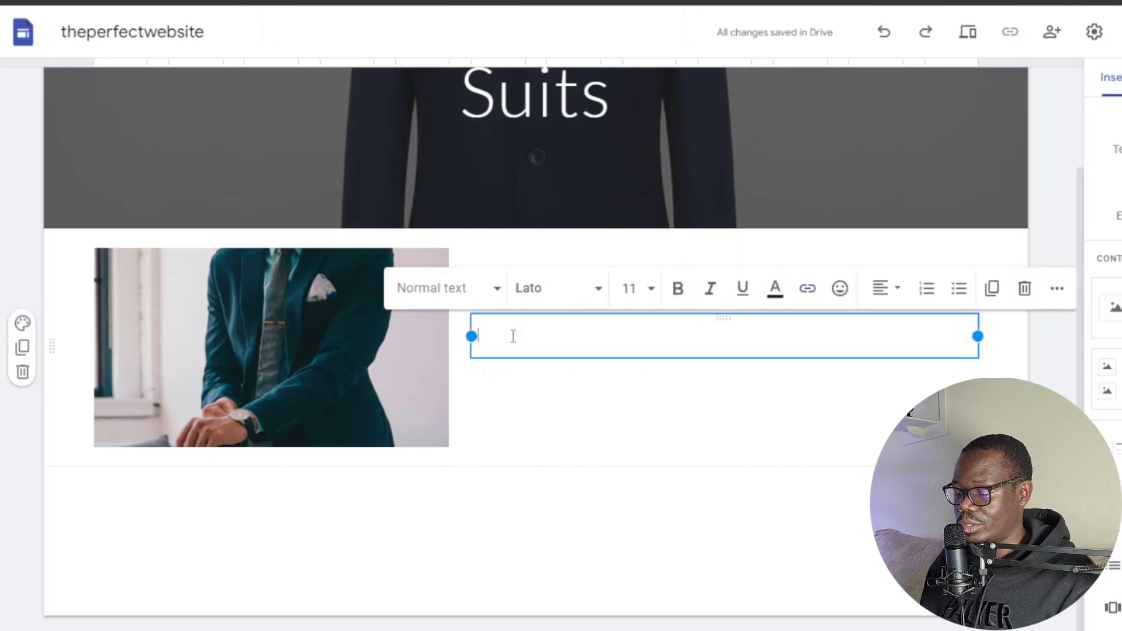
pyautogui.write('$120')
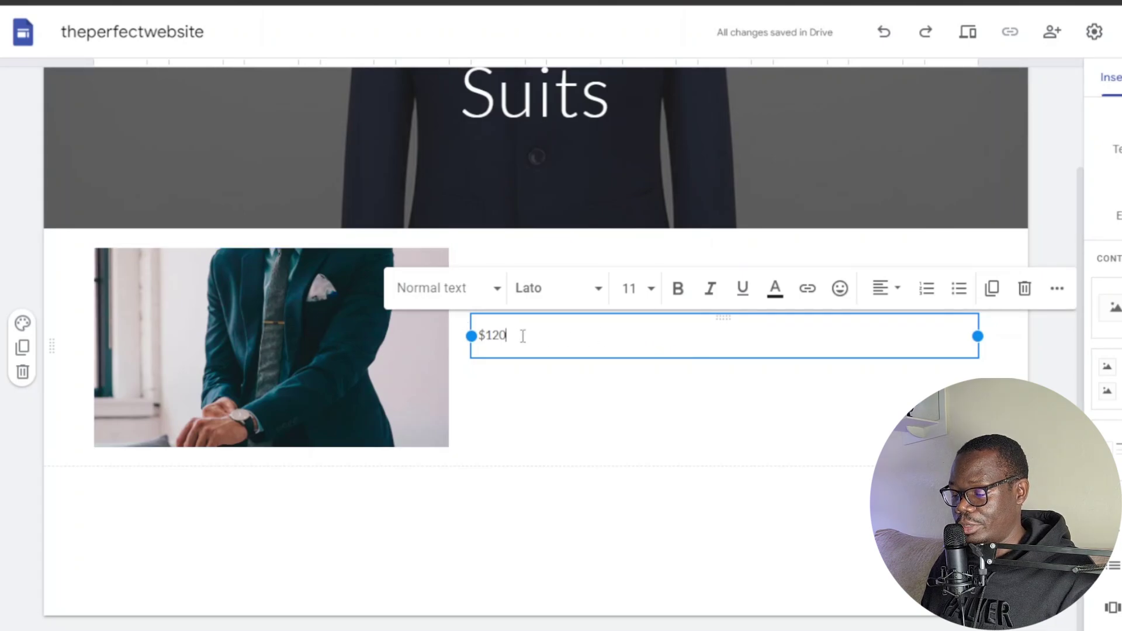
pyautogui.moveTo(516, 336); pyautogui.dragTo(484, 338)
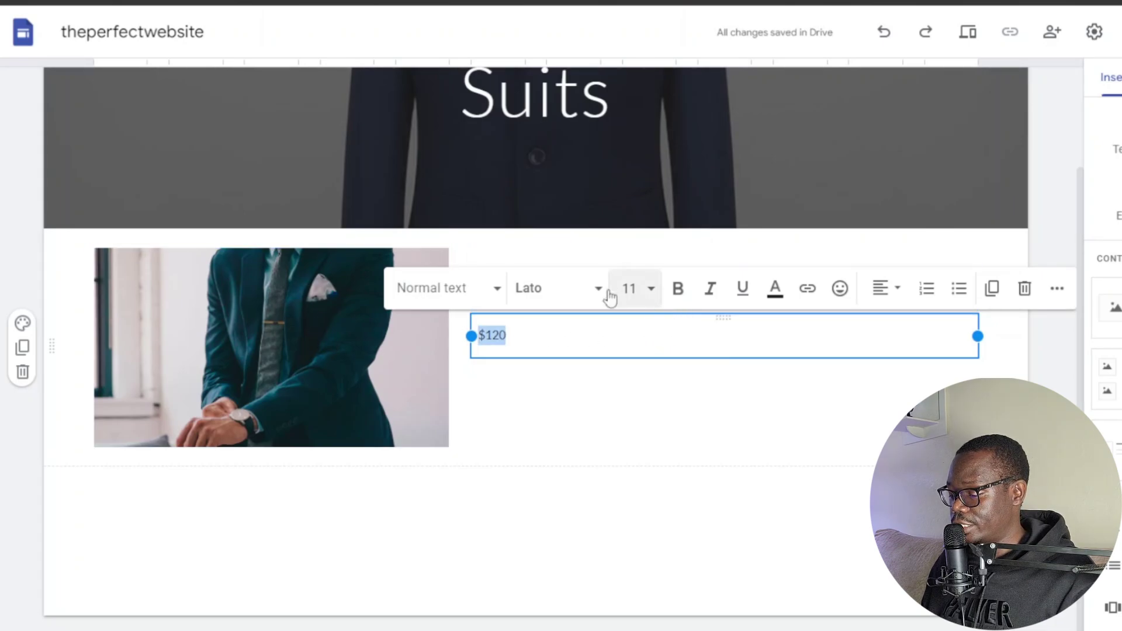
pyautogui.click(629, 288)
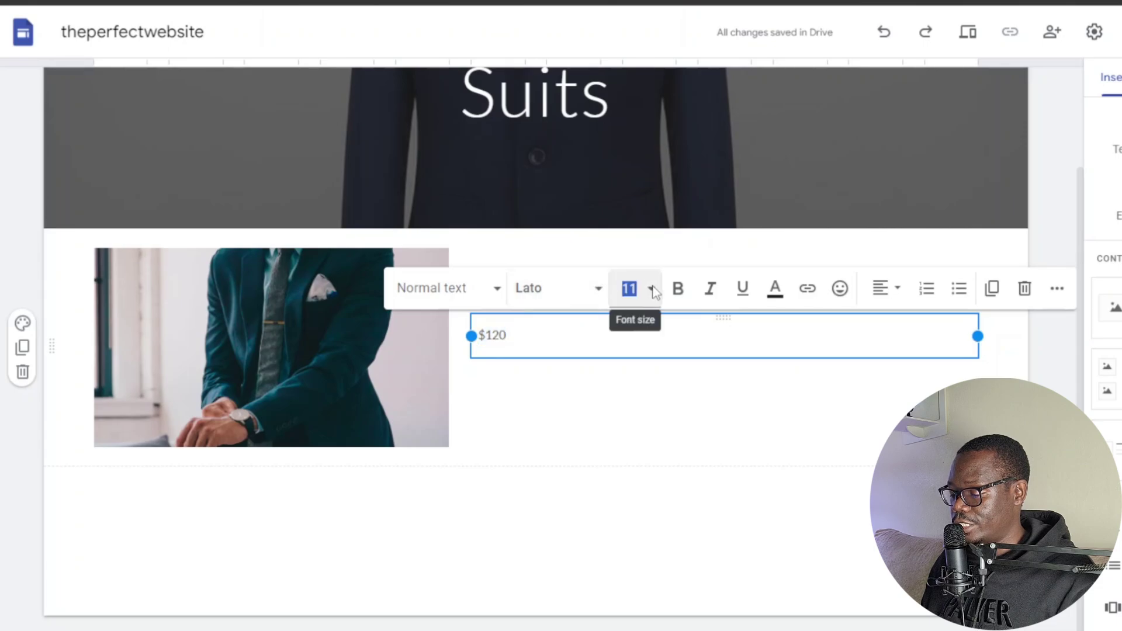
pyautogui.click(631, 570)
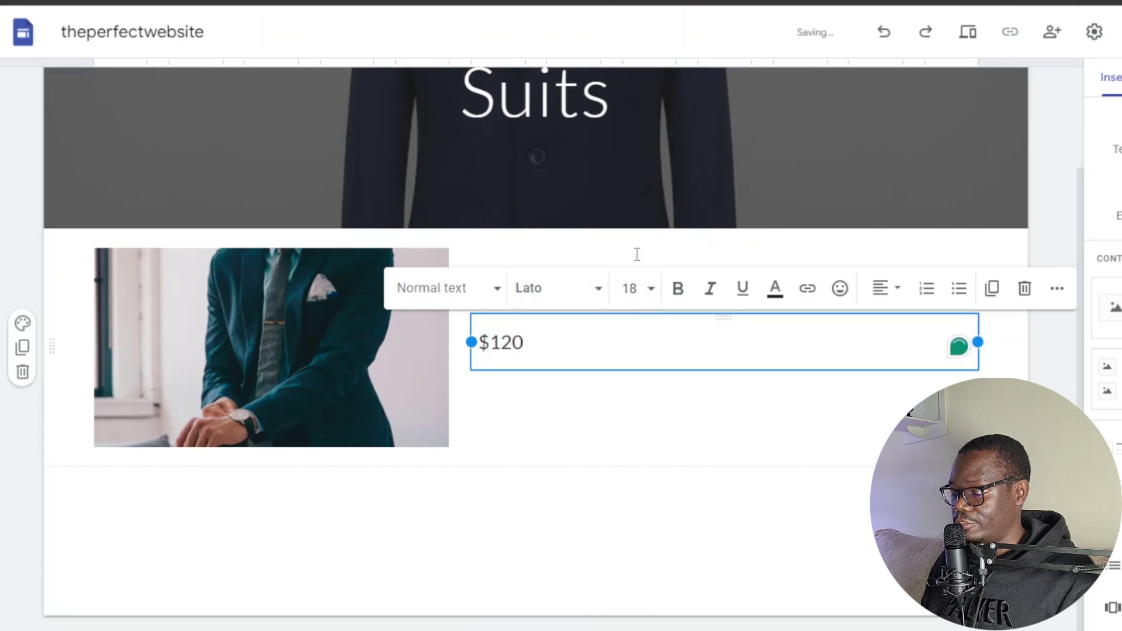
pyautogui.click(653, 289)
pyautogui.scroll(-3, 641, 526)
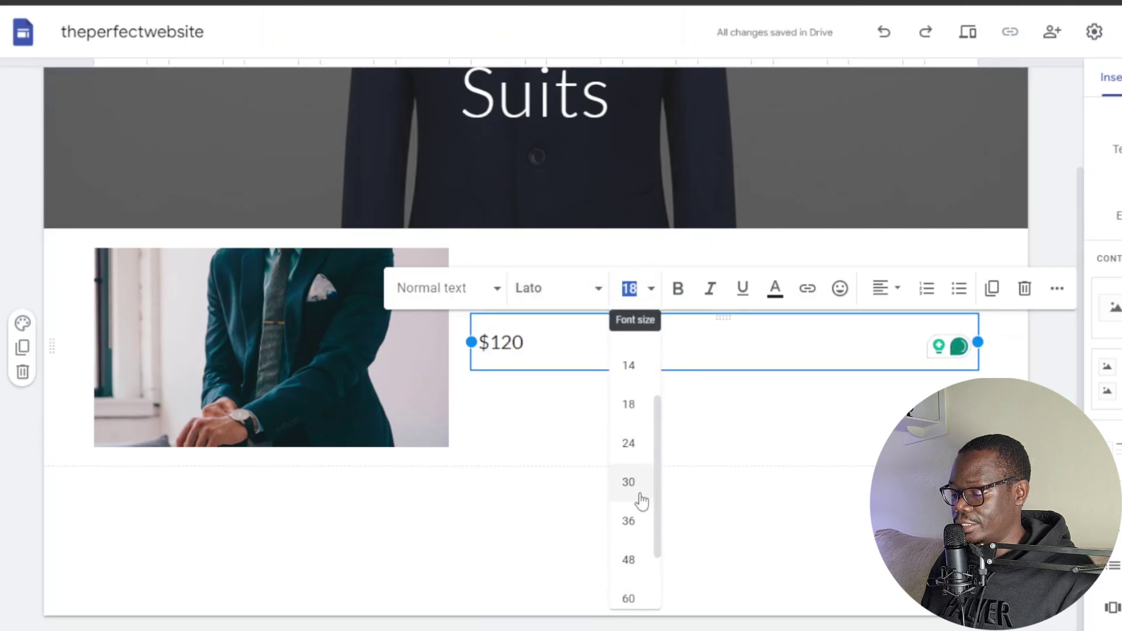
pyautogui.click(639, 443)
pyautogui.click(682, 458)
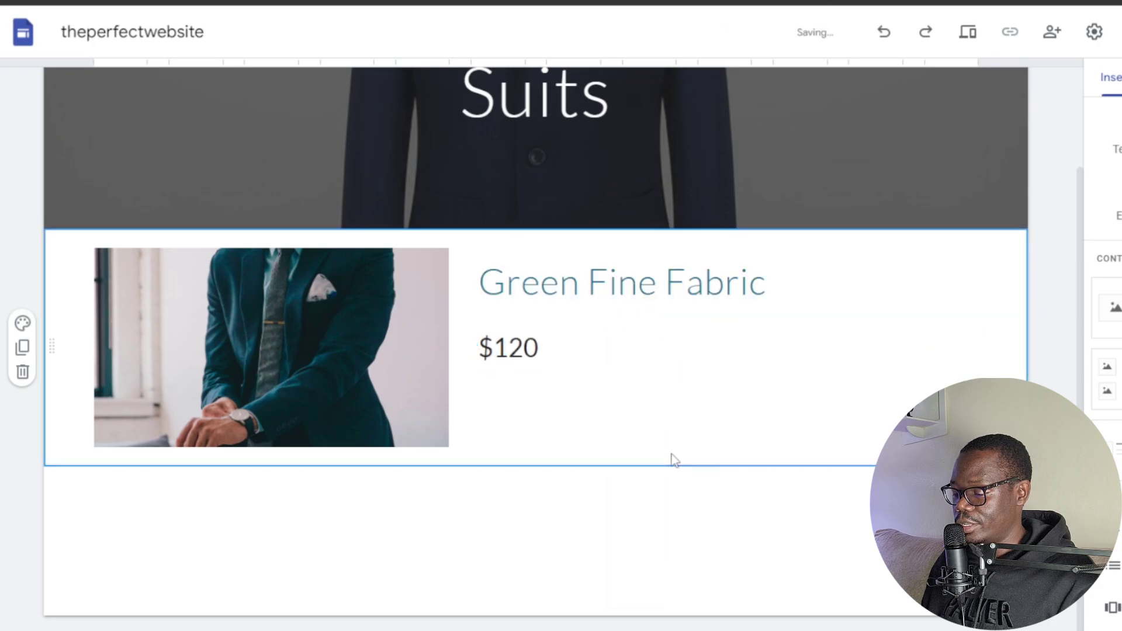
# Duplicate the Green Fine Fabric section with its photo, heading and price
pyautogui.scroll(2, 602, 485)
pyautogui.scroll(-2, 508, 488)
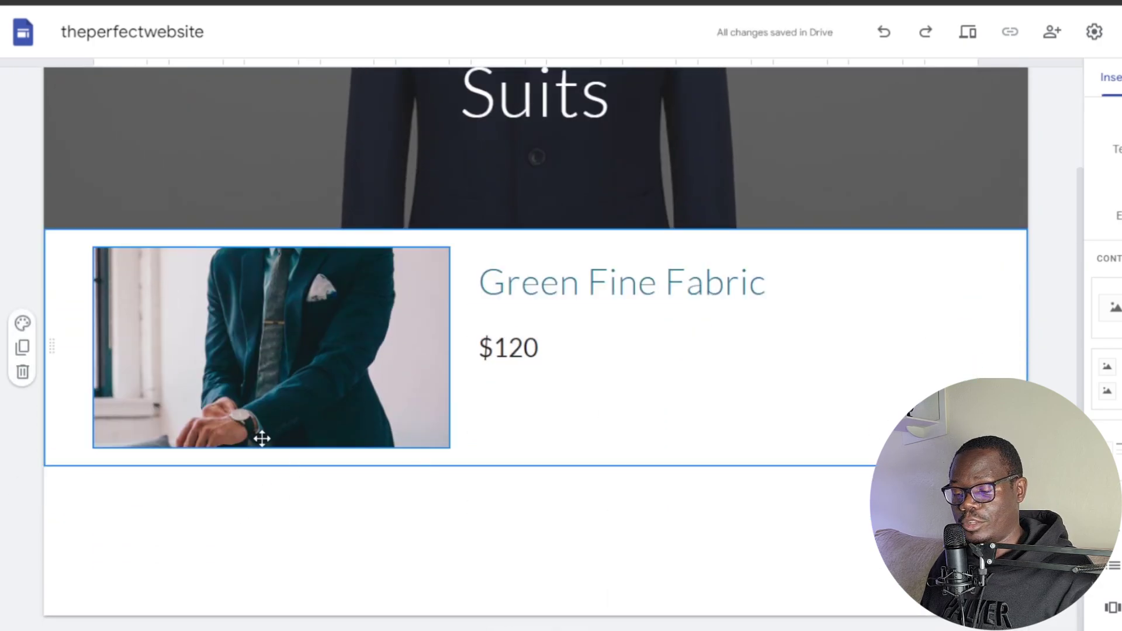
pyautogui.click(23, 349)
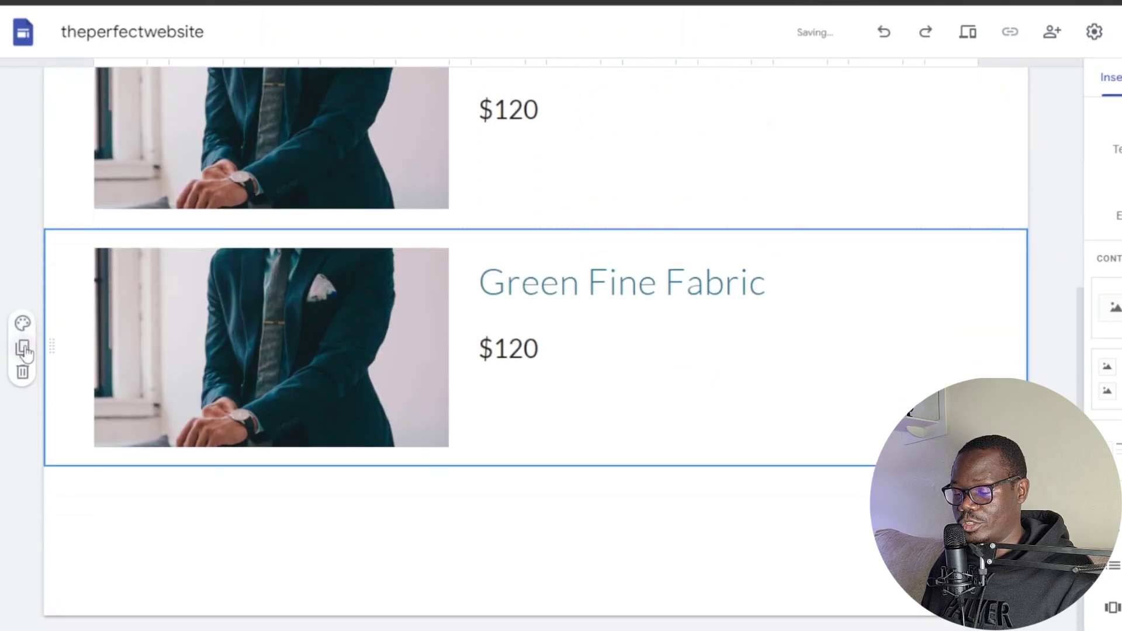
# Start replacing the photo in the duplicated section with a selected image and search Google Images for "suit photoshoot"
pyautogui.click(280, 330)
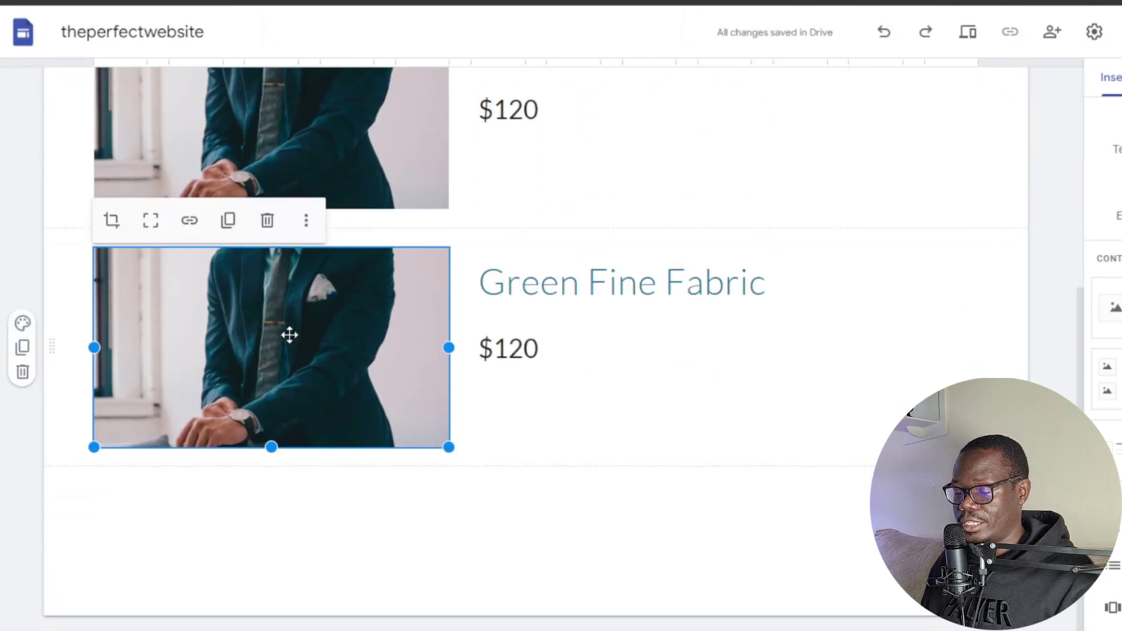
pyautogui.click(305, 221)
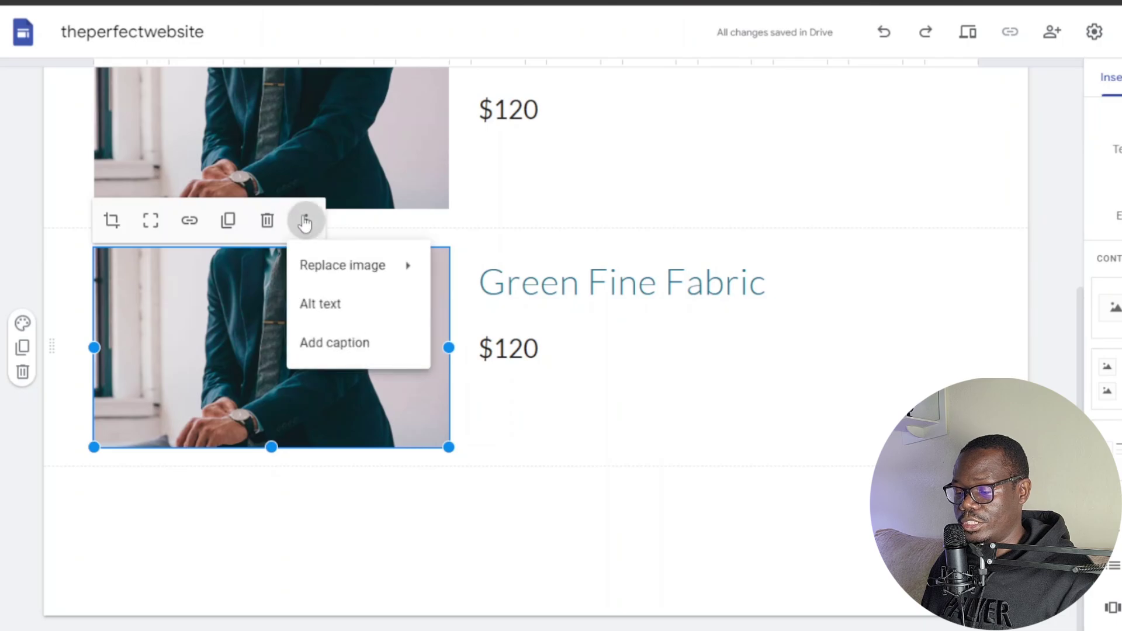
pyautogui.moveTo(411, 269)
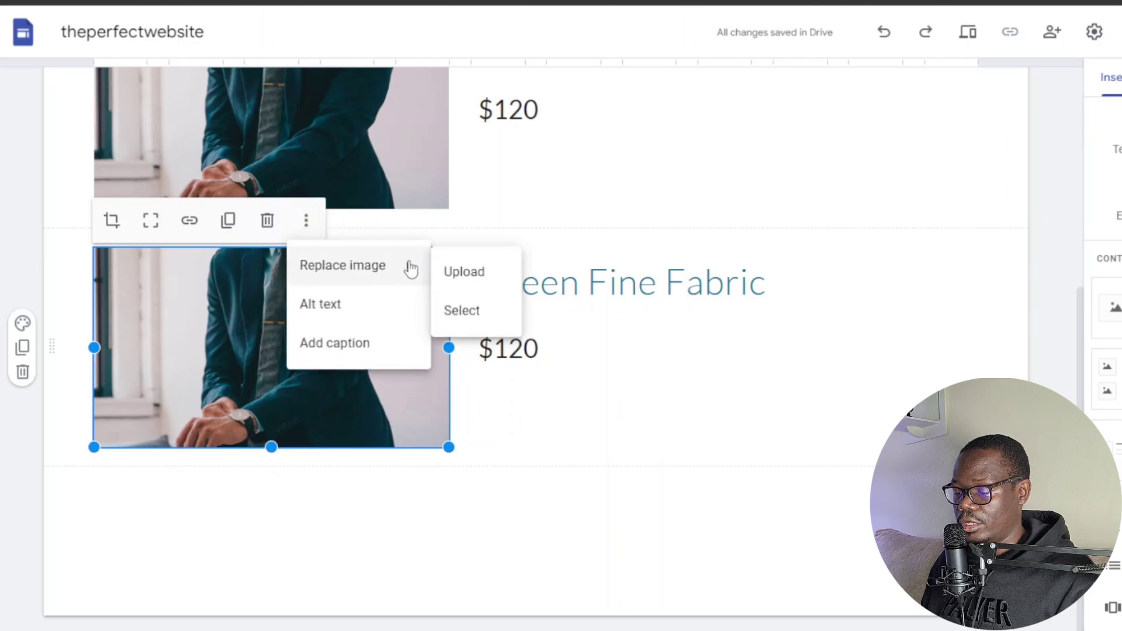
pyautogui.click(469, 317)
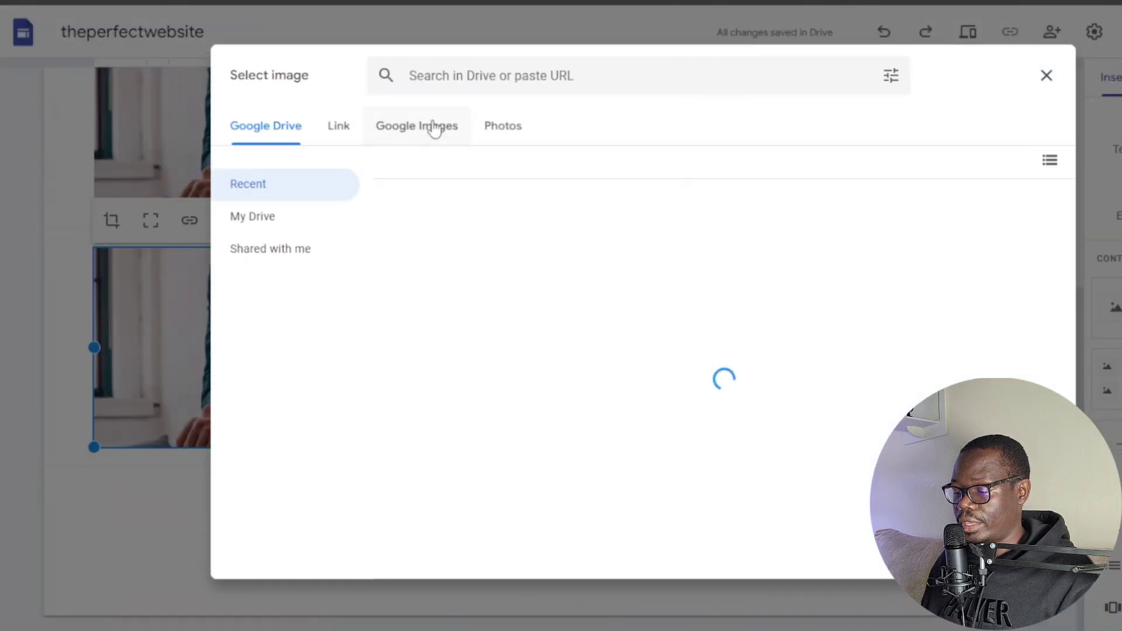
pyautogui.click(432, 127)
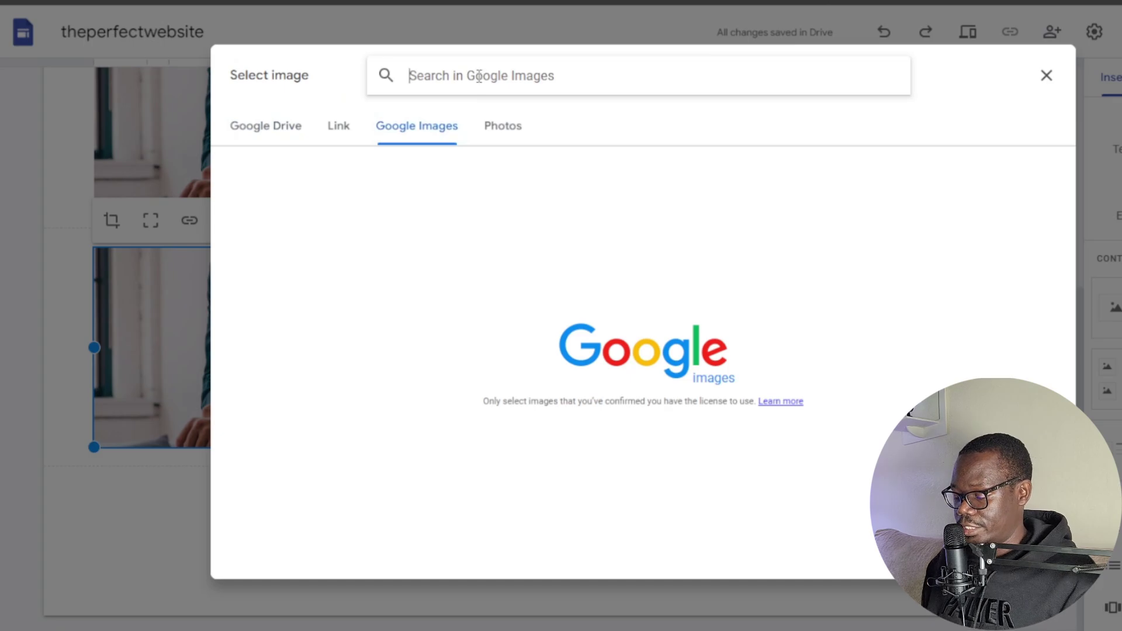
pyautogui.write('suits')
pyautogui.press('Return')
pyautogui.click(346, 72)
pyautogui.press('BackSpace')
pyautogui.write('photoshoot')
pyautogui.press('Return')
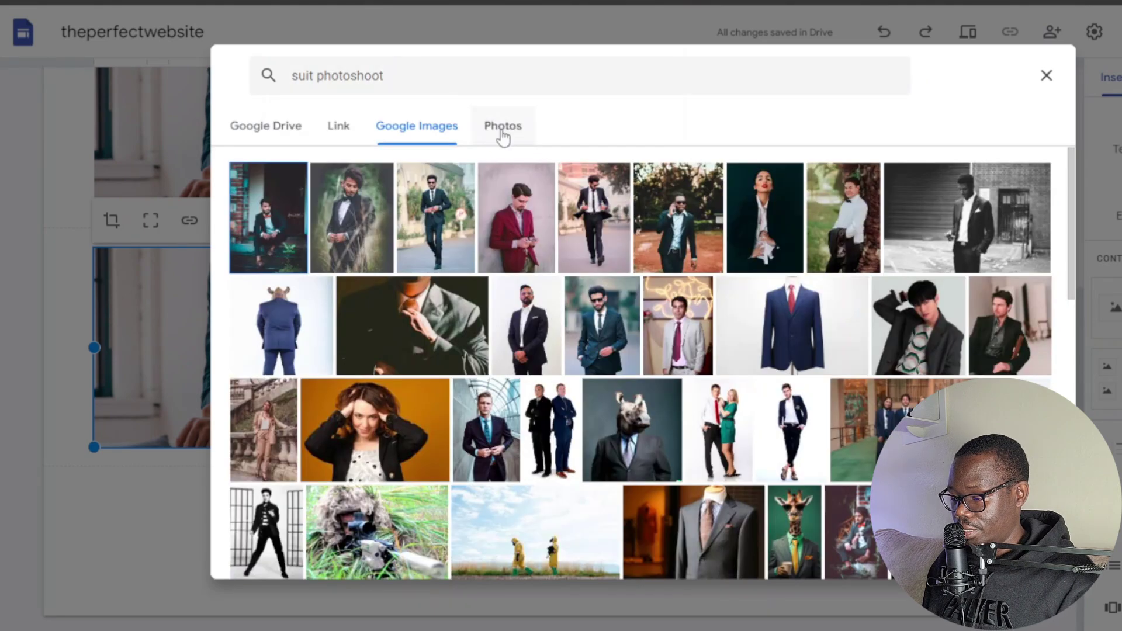
# Replace the duplicated section's photo with the picture of the man in a burgundy red suit jacket
pyautogui.scroll(-2, 580, 244)
pyautogui.scroll(-4, 580, 244)
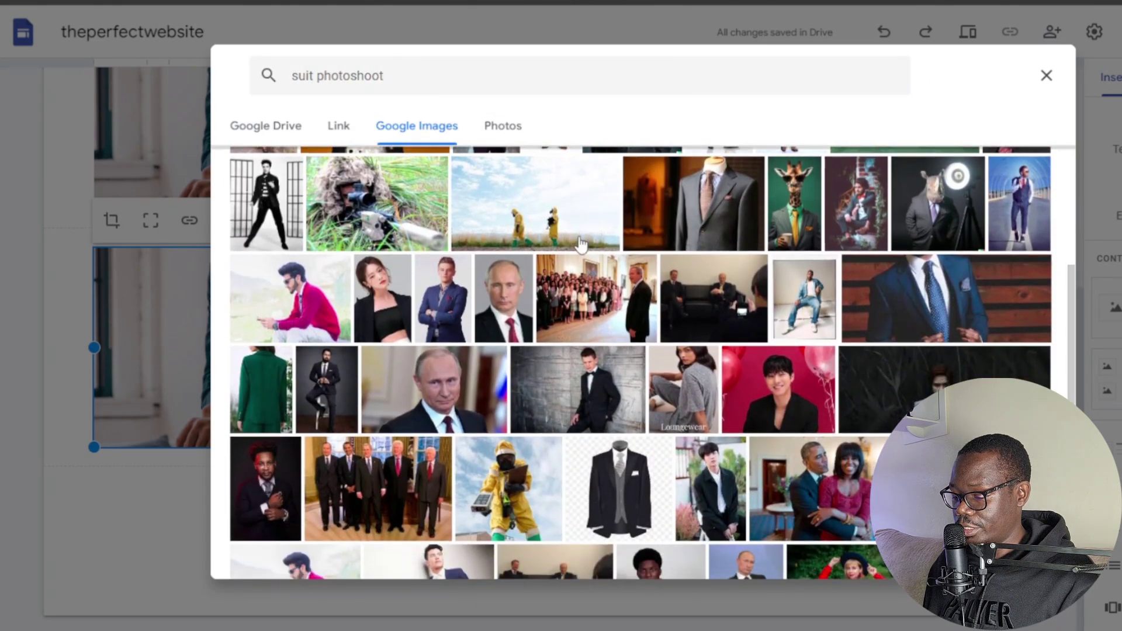
pyautogui.scroll(-3, 580, 244)
pyautogui.scroll(8, 683, 387)
pyautogui.click(510, 232)
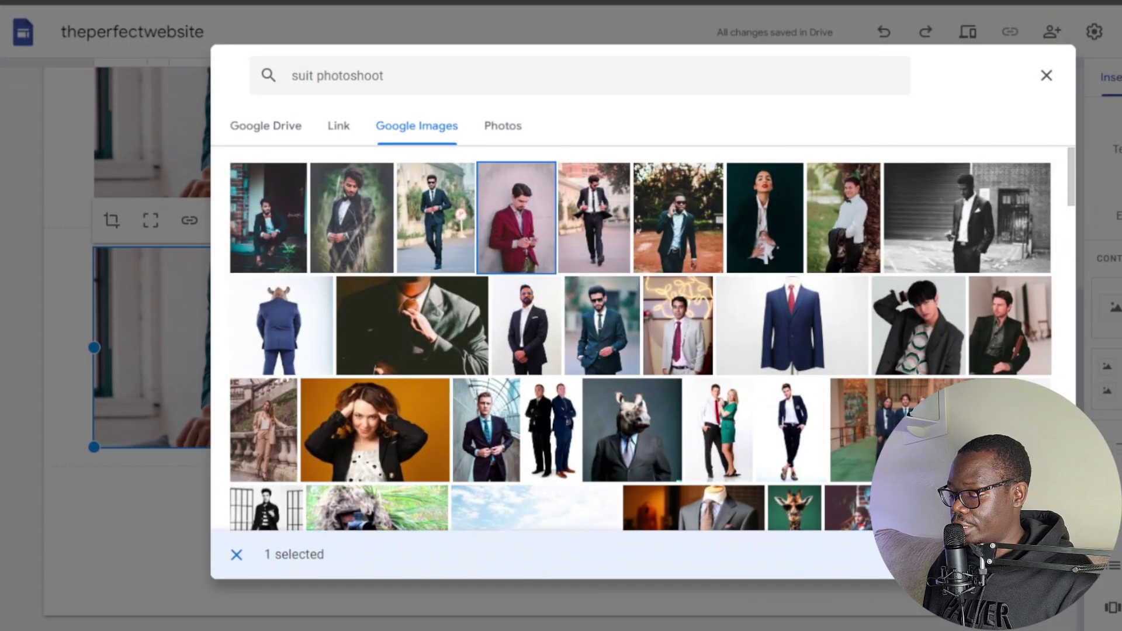
pyautogui.click(1044, 554)
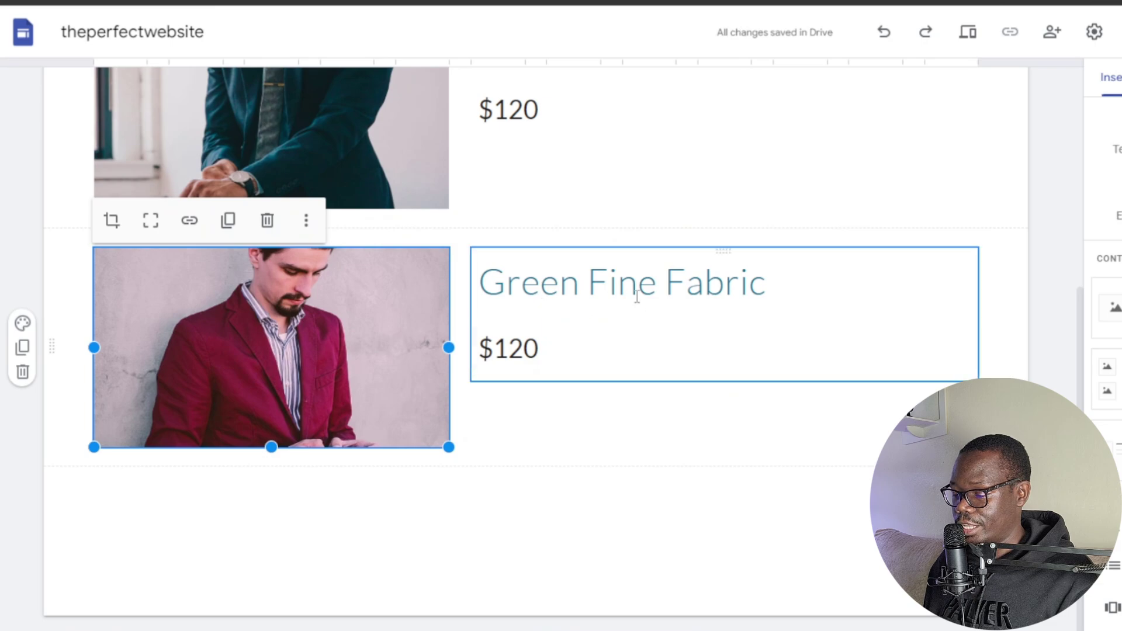
# Change the duplicated section's heading to "Red Fine Fabric" and its price to $150
pyautogui.click(559, 285)
pyautogui.moveTo(576, 287); pyautogui.dragTo(476, 285)
pyautogui.write('Red')
pyautogui.click(528, 354)
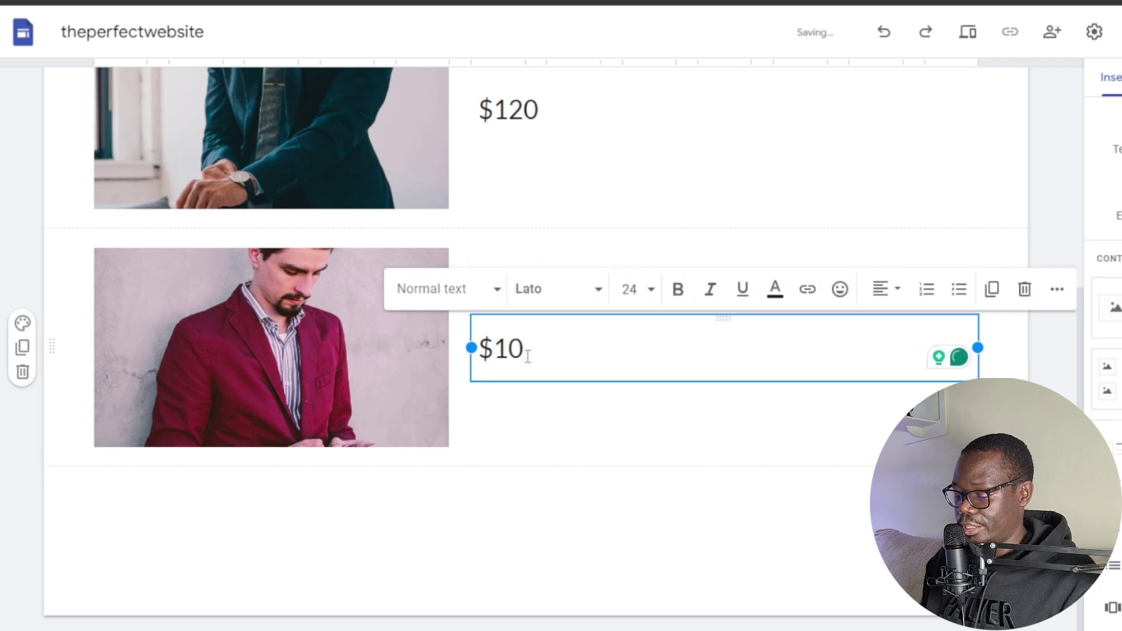
pyautogui.write('5')
pyautogui.click(475, 534)
pyautogui.scroll(1, 475, 535)
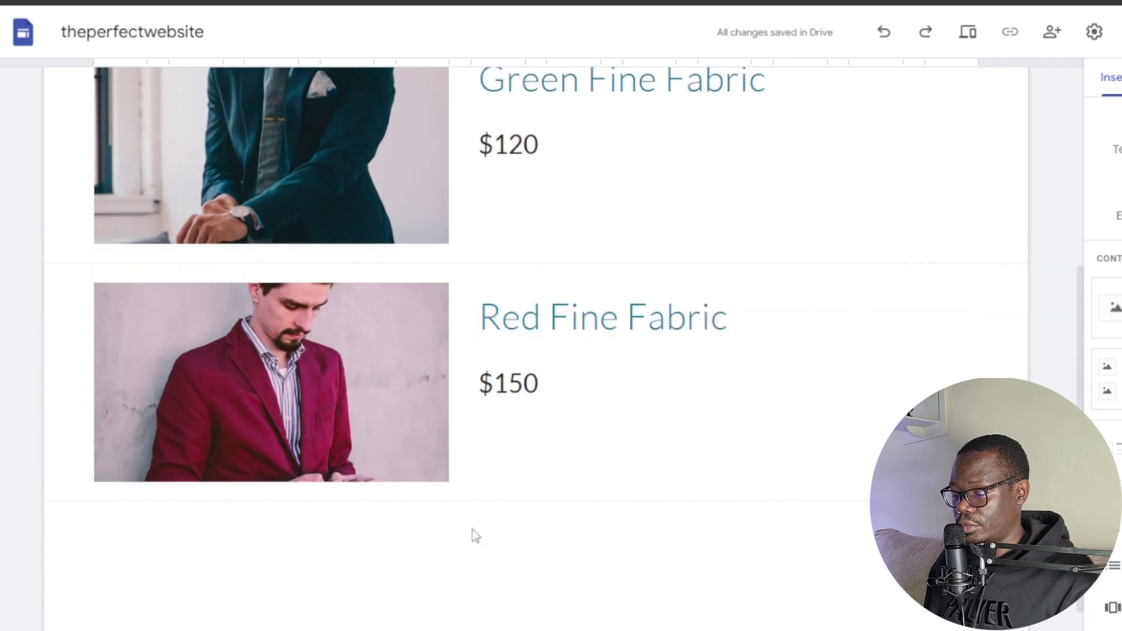
# Add an empty text box to the page and move it between the Suits header and the Green Fine Fabric section
pyautogui.scroll(3, 475, 535)
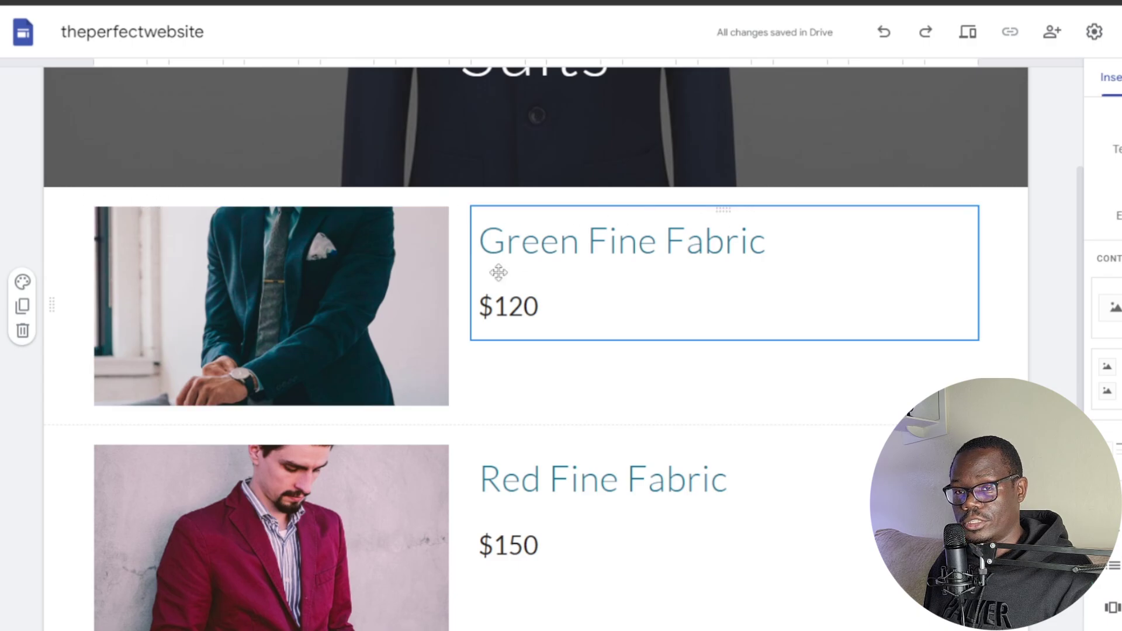
pyautogui.scroll(-3, 499, 270)
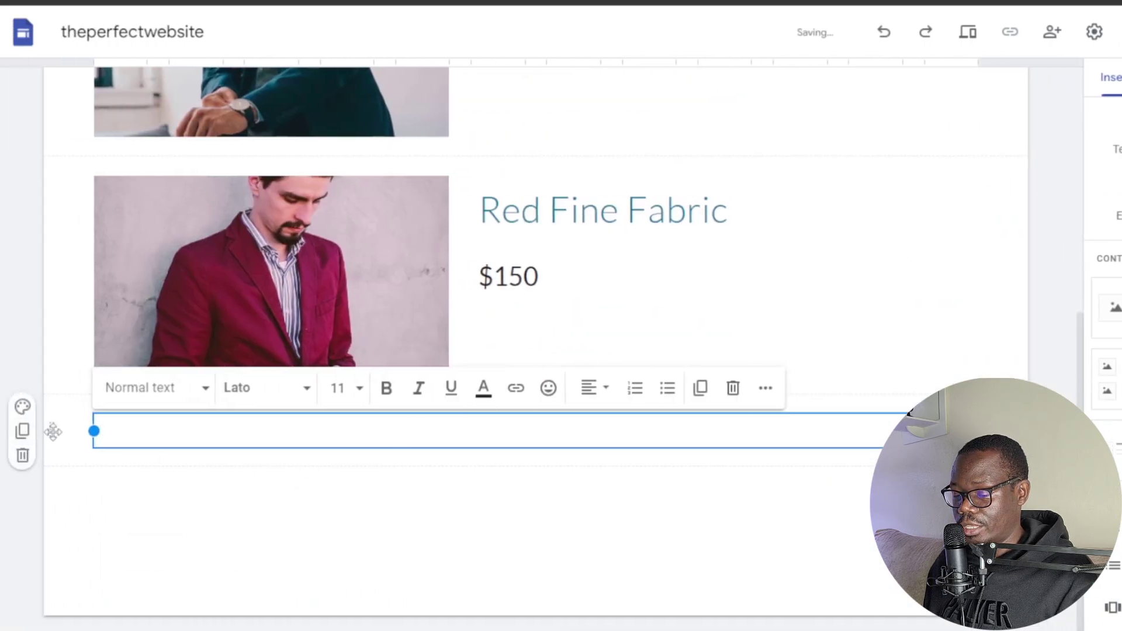
pyautogui.moveTo(53, 432); pyautogui.dragTo(55, 353)
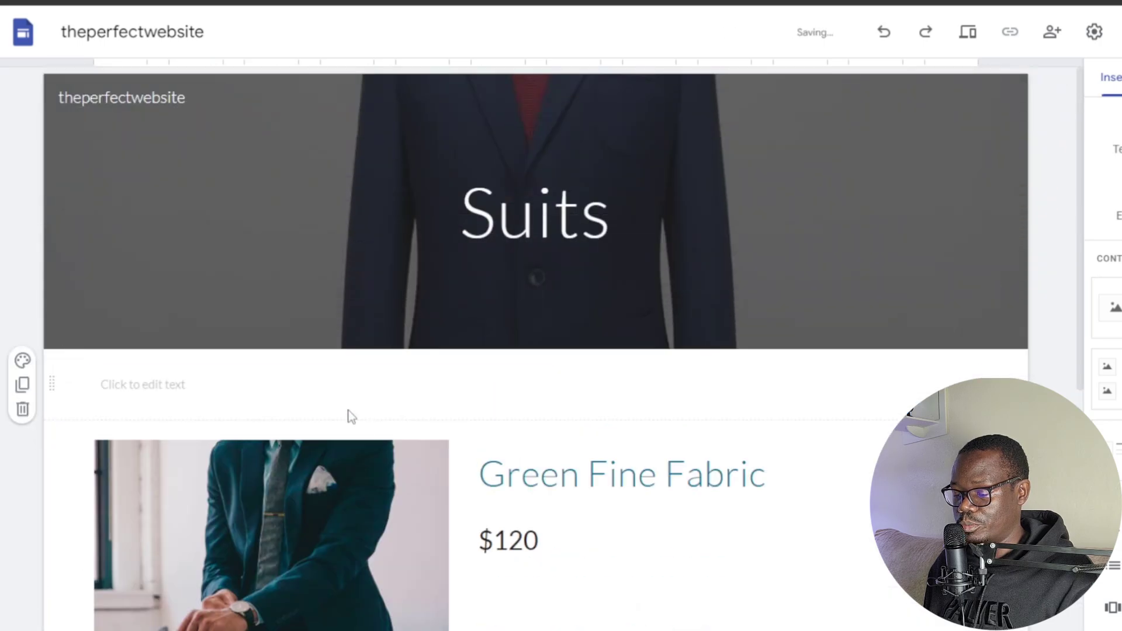
# Enter "Find The Best Bespoke Suits at the lowest Price" in the text box below the header
pyautogui.click(203, 389)
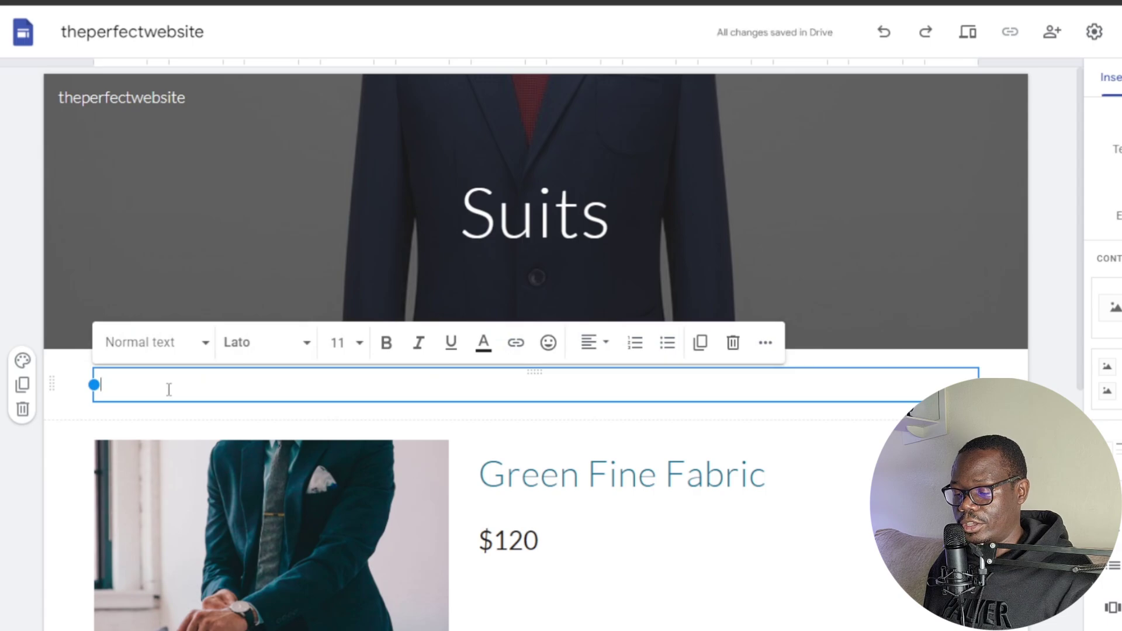
pyautogui.write('FInd The Best Bespoke Suits')
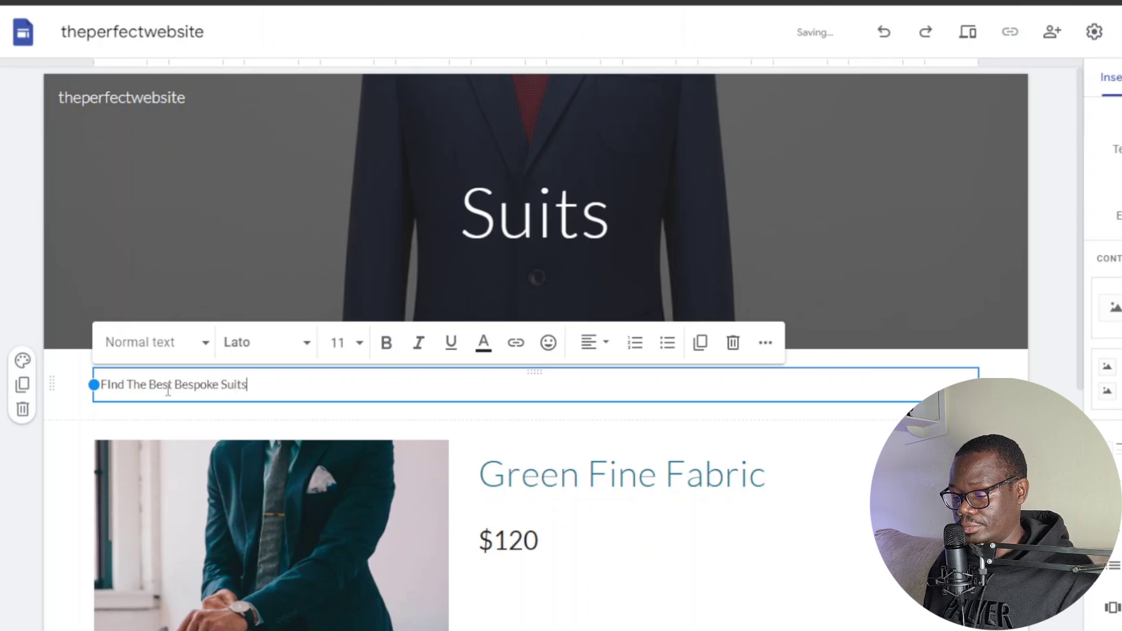
pyautogui.write('at the')
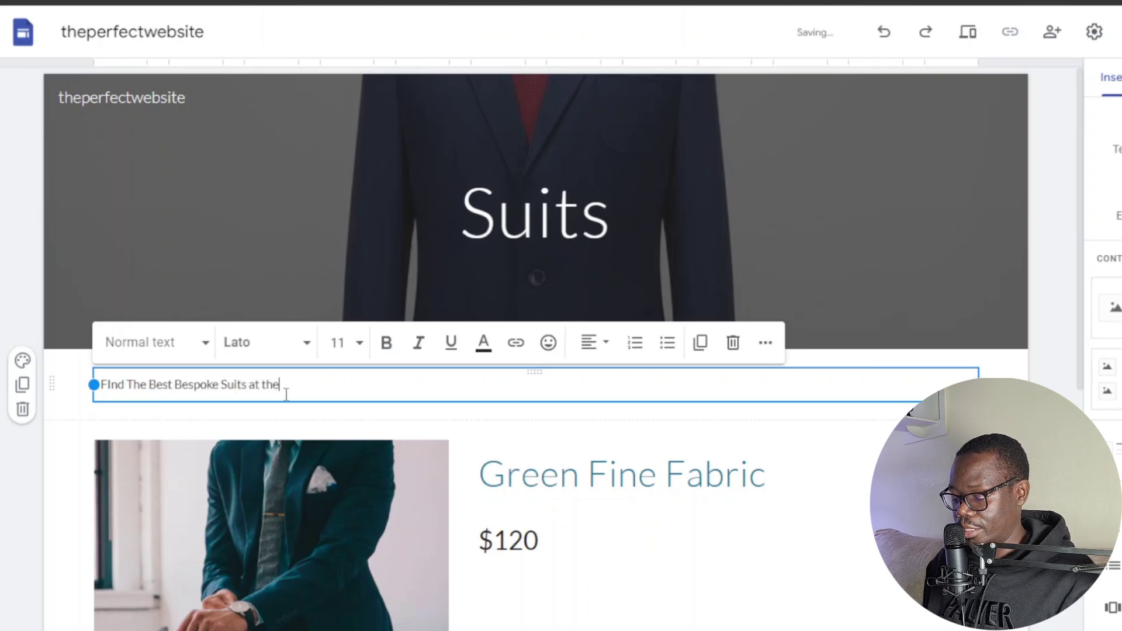
pyautogui.write(' lowest Pri')
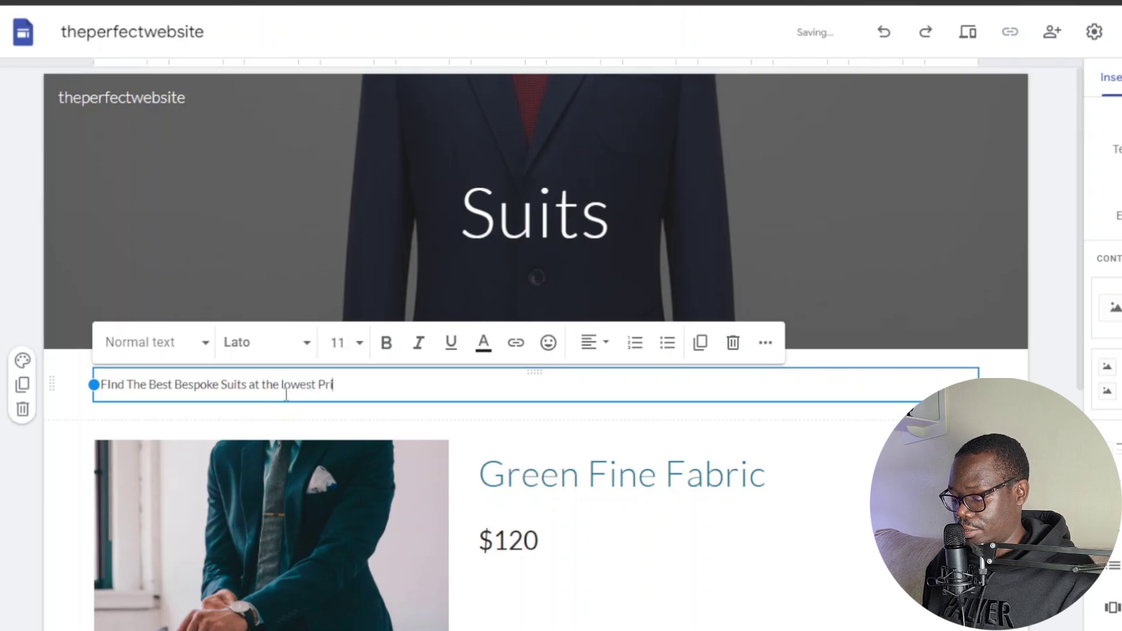
pyautogui.write('ce')
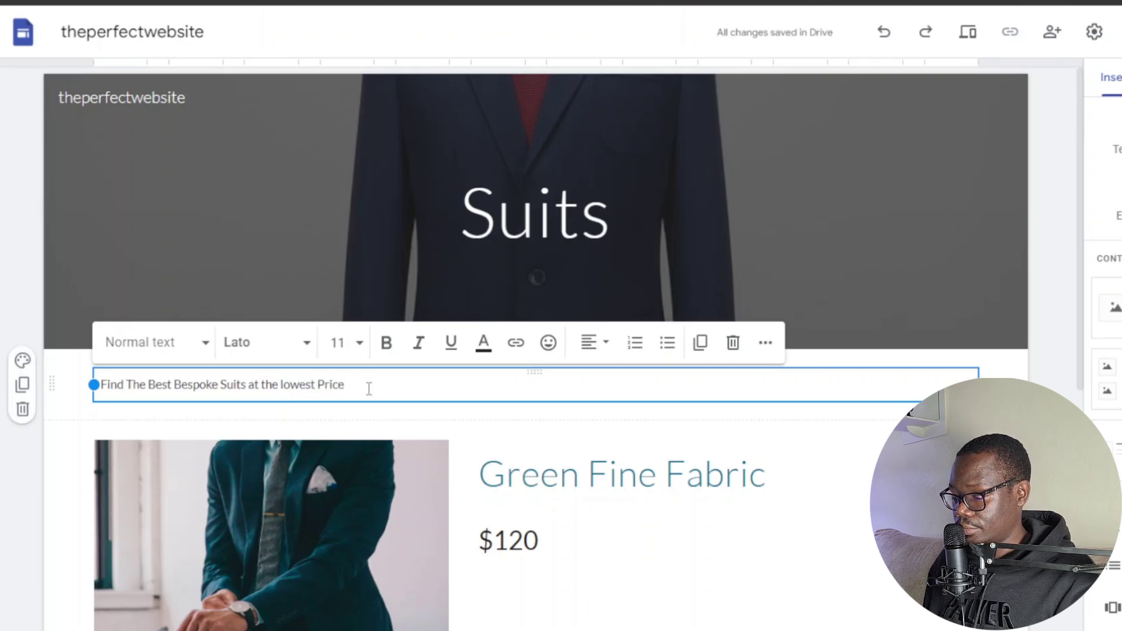
# Centre the tagline below the header and apply the Title text style to it
pyautogui.click(592, 345)
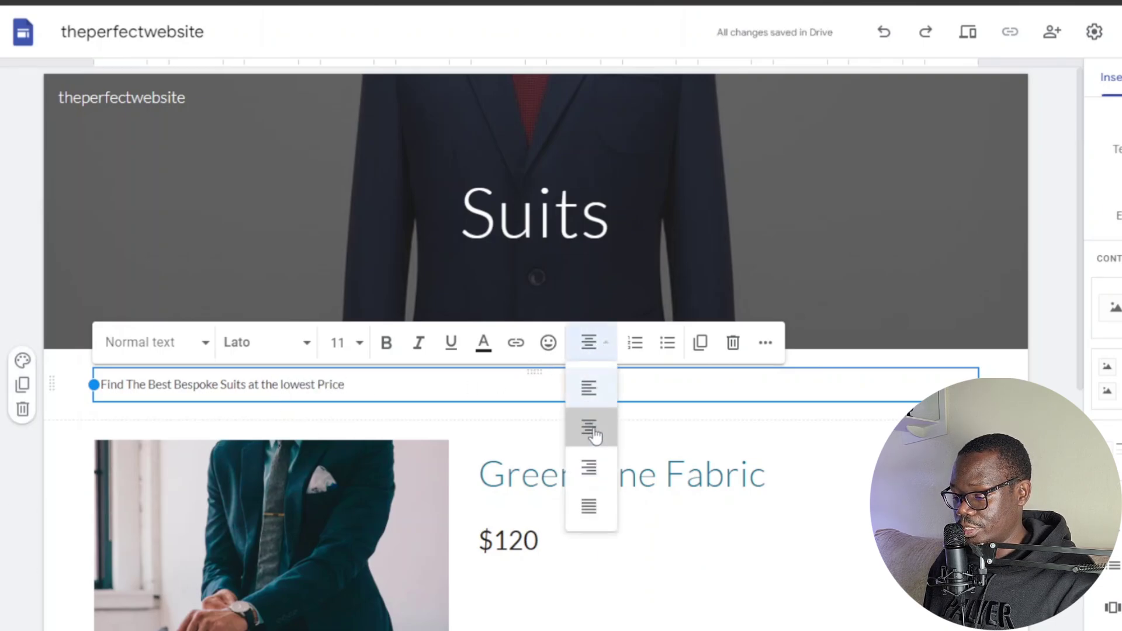
pyautogui.click(594, 428)
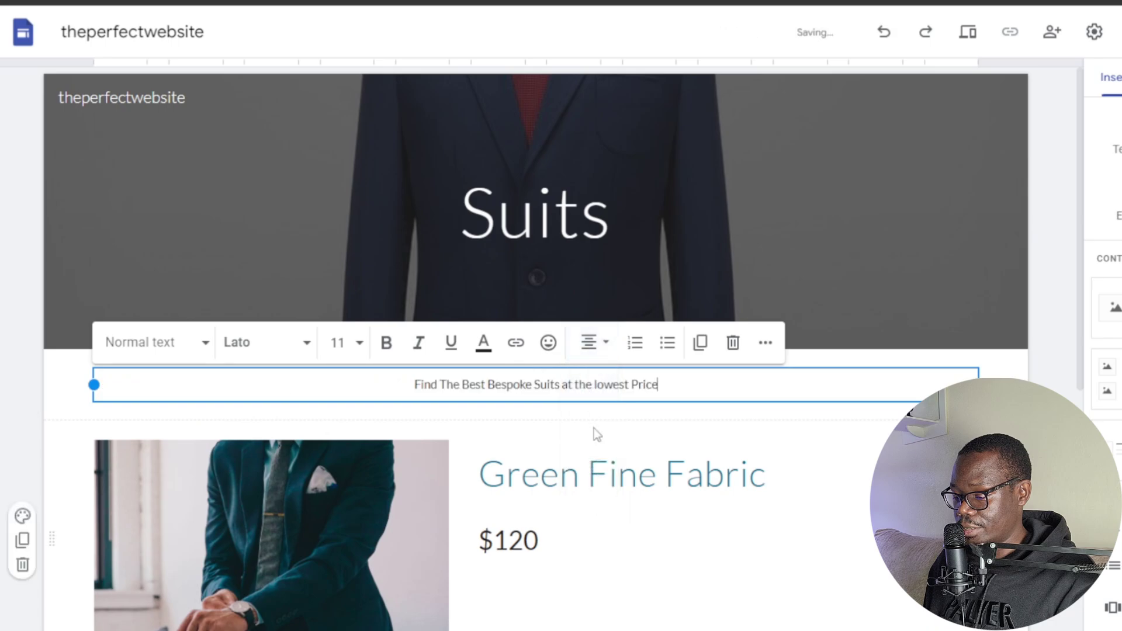
pyautogui.click(197, 346)
pyautogui.click(146, 434)
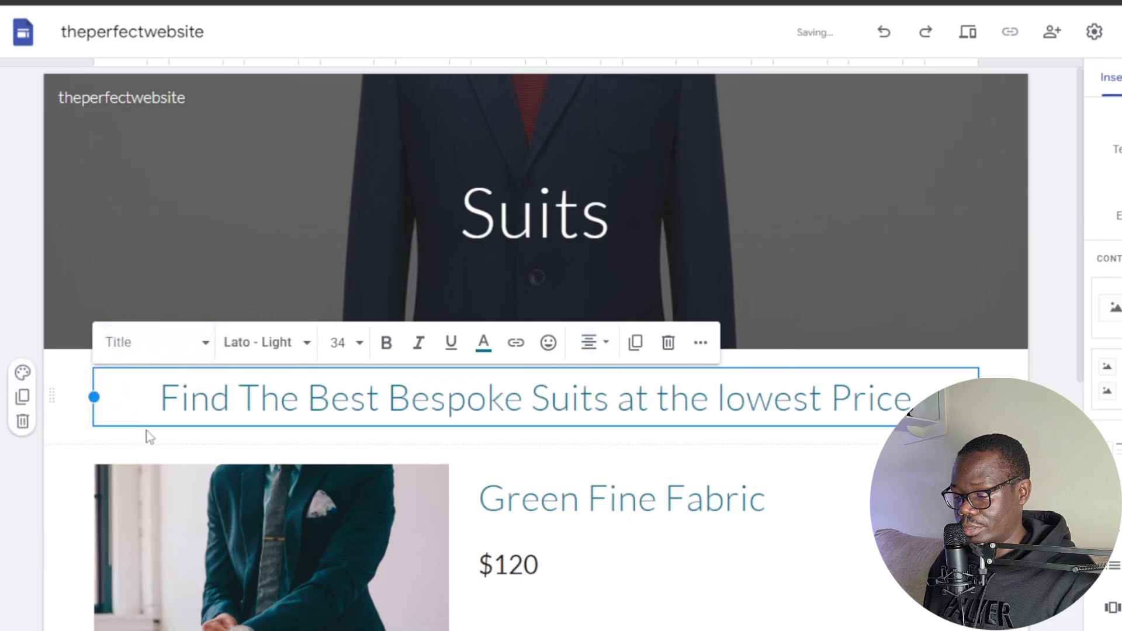
# Colour the whole tagline bright green and make it bold
pyautogui.tripleClick(591, 402)
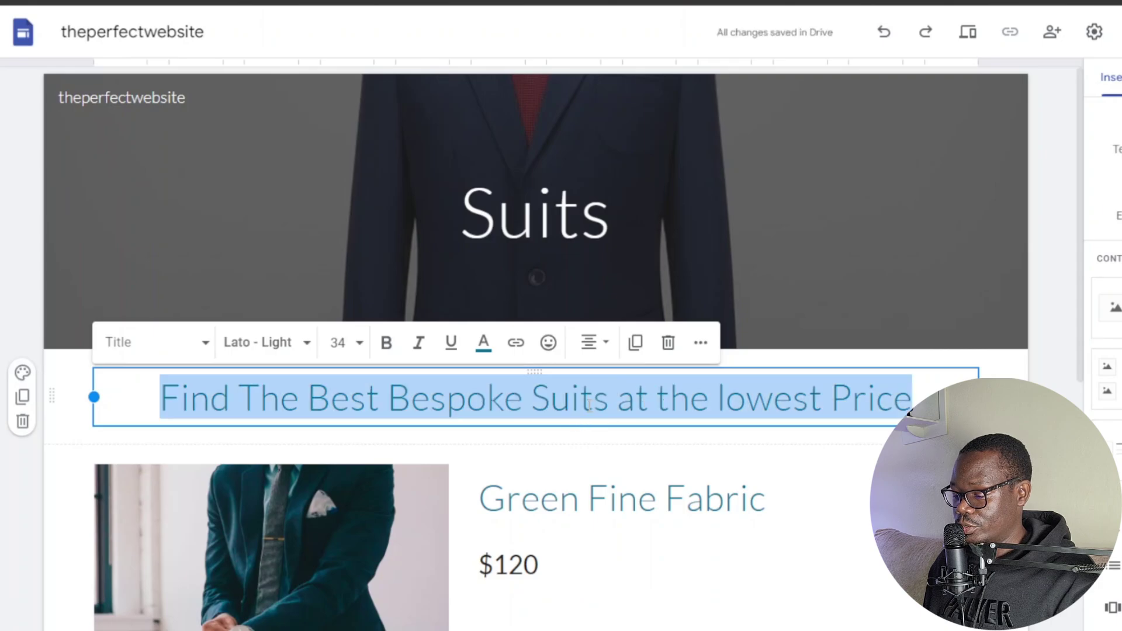
pyautogui.click(484, 343)
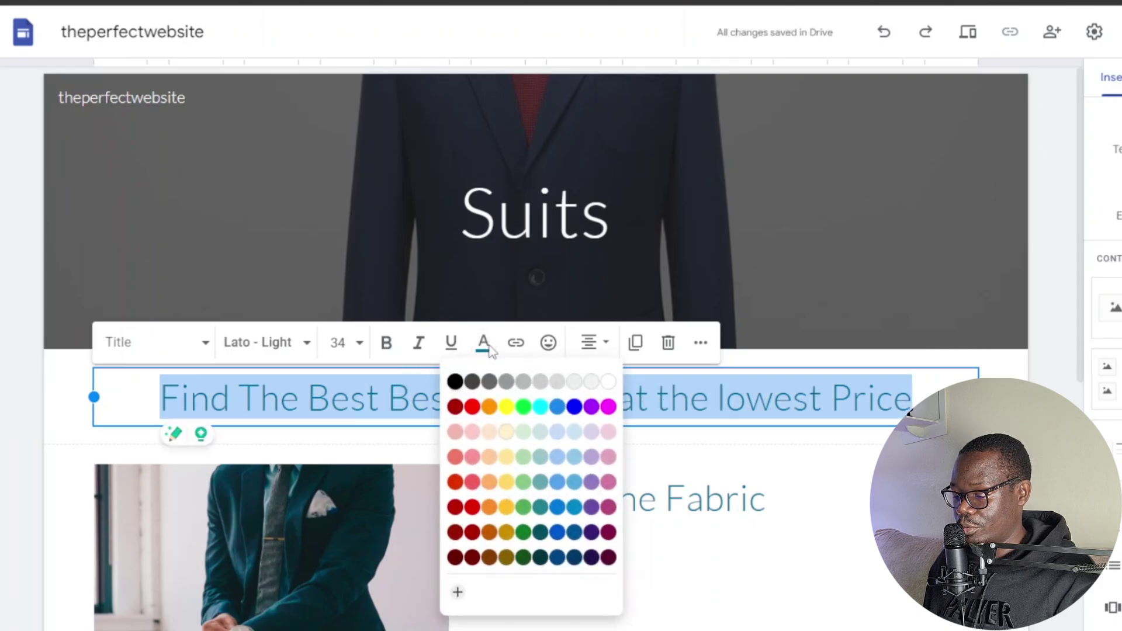
pyautogui.click(527, 411)
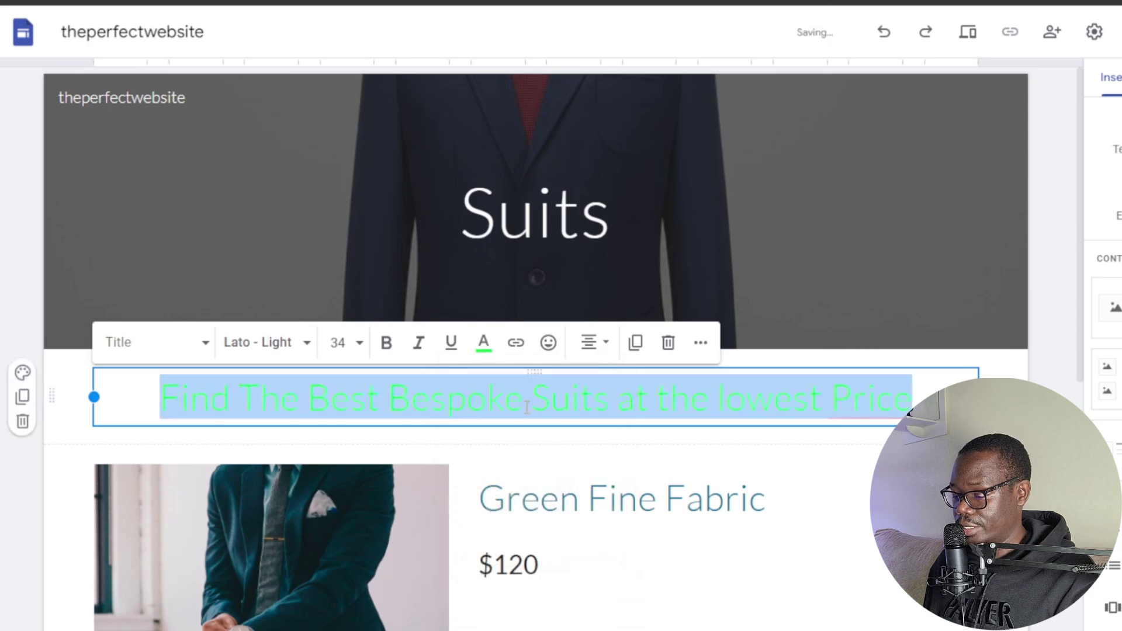
pyautogui.click(387, 343)
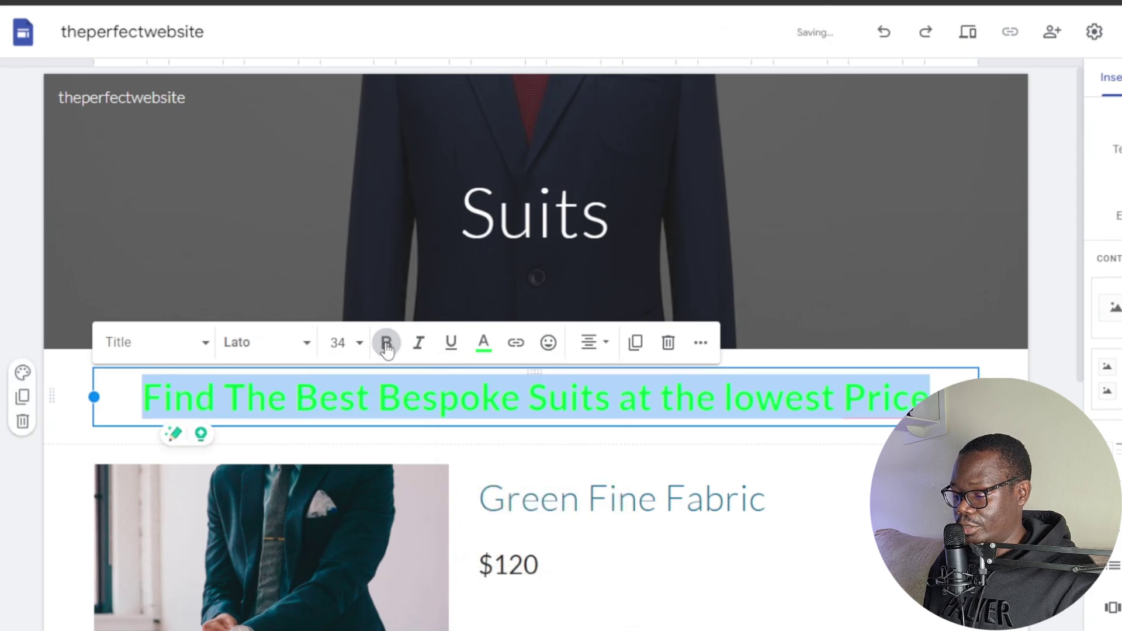
pyautogui.click(764, 416)
pyautogui.scroll(-8, 763, 416)
pyautogui.click(611, 488)
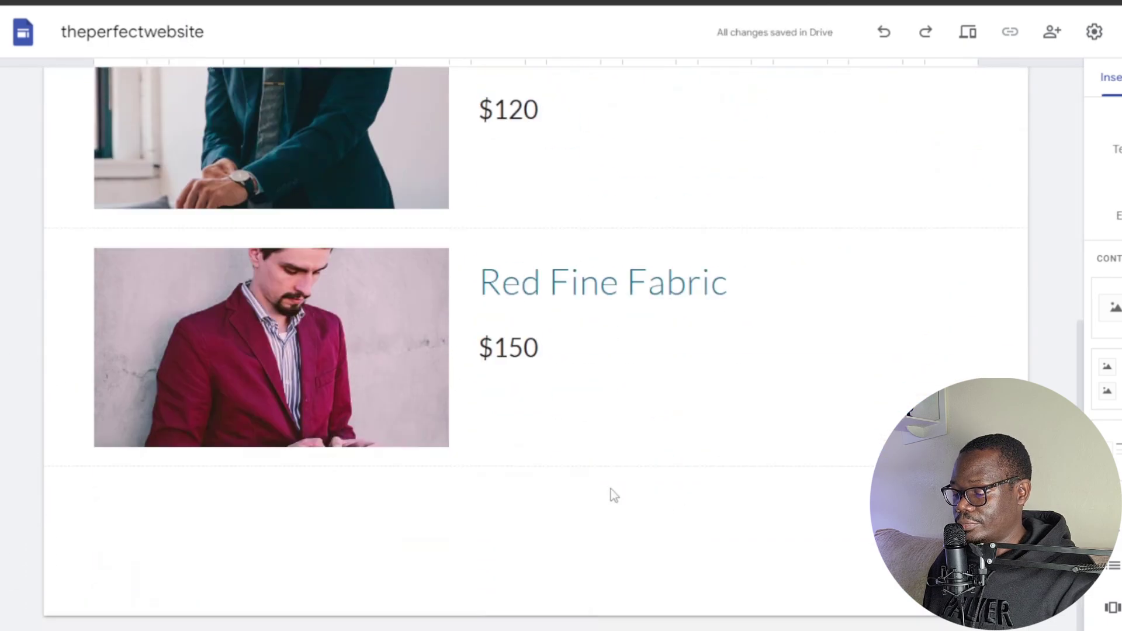
pyautogui.scroll(3, 612, 488)
pyautogui.scroll(4, 539, 513)
pyautogui.scroll(-7, 614, 481)
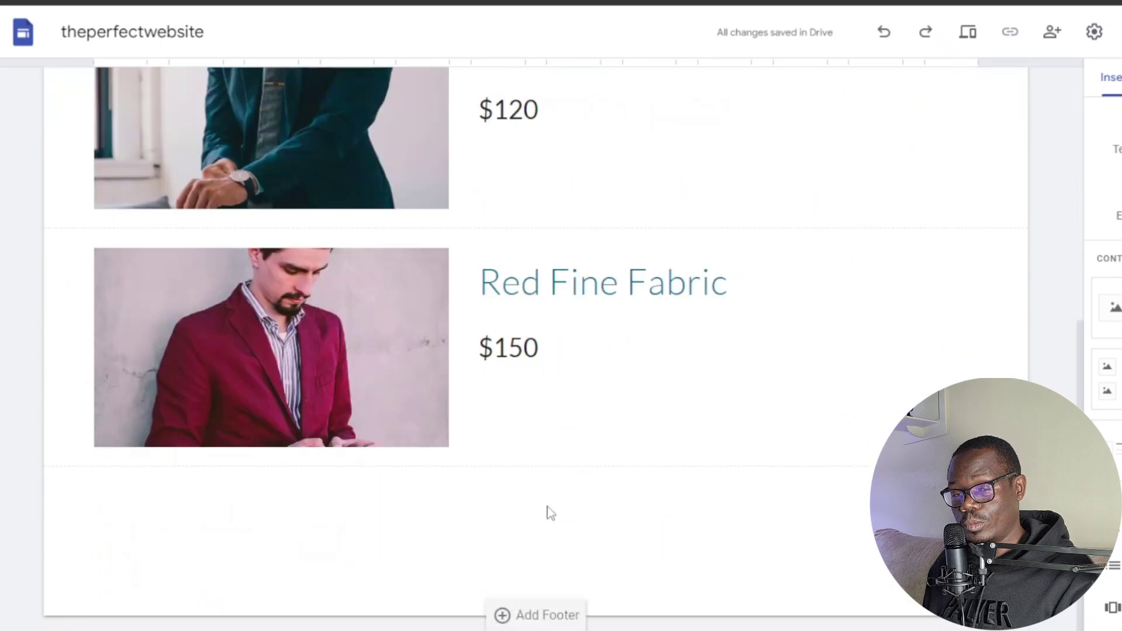
pyautogui.scroll(7, 586, 518)
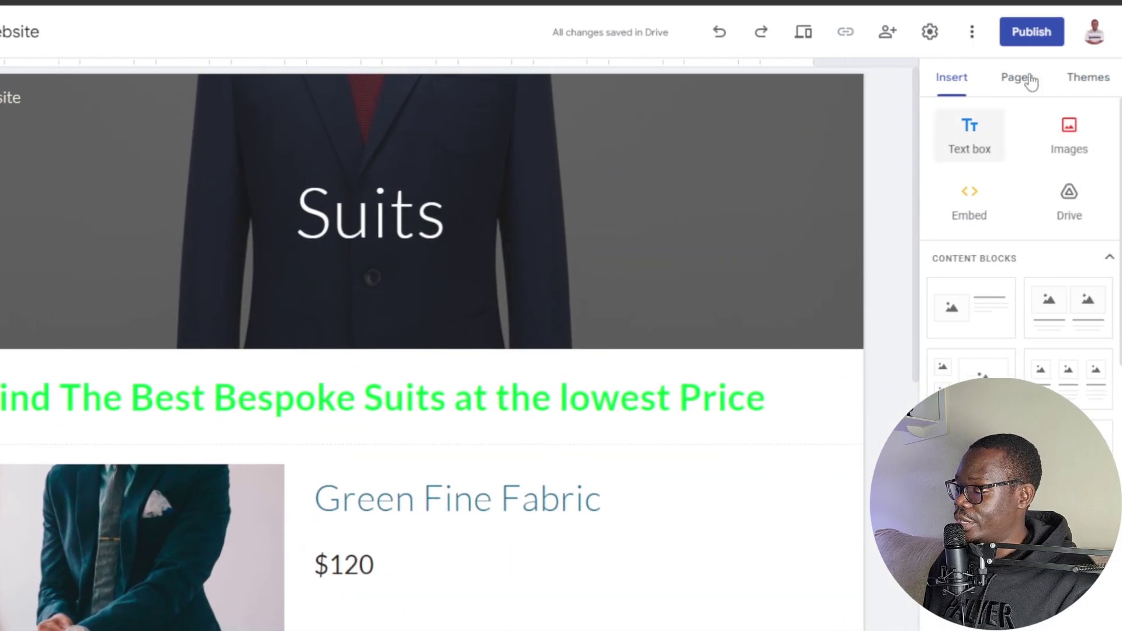
# Open the site's publishing settings and set the web address to theperfectwebsite2024
pyautogui.click(1024, 33)
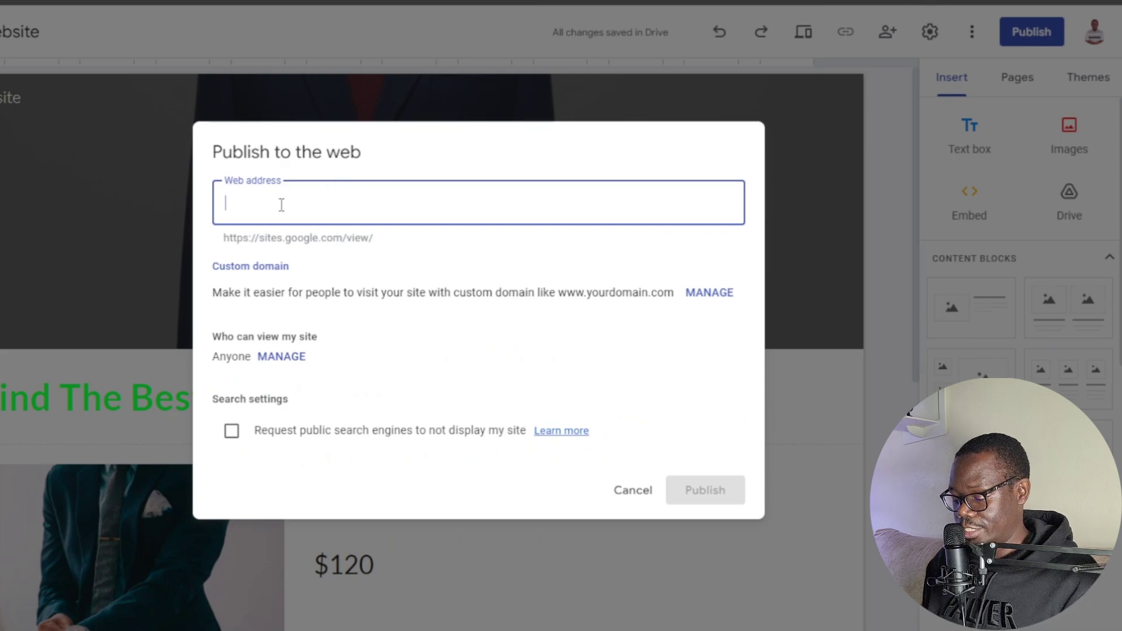
pyautogui.write('thep')
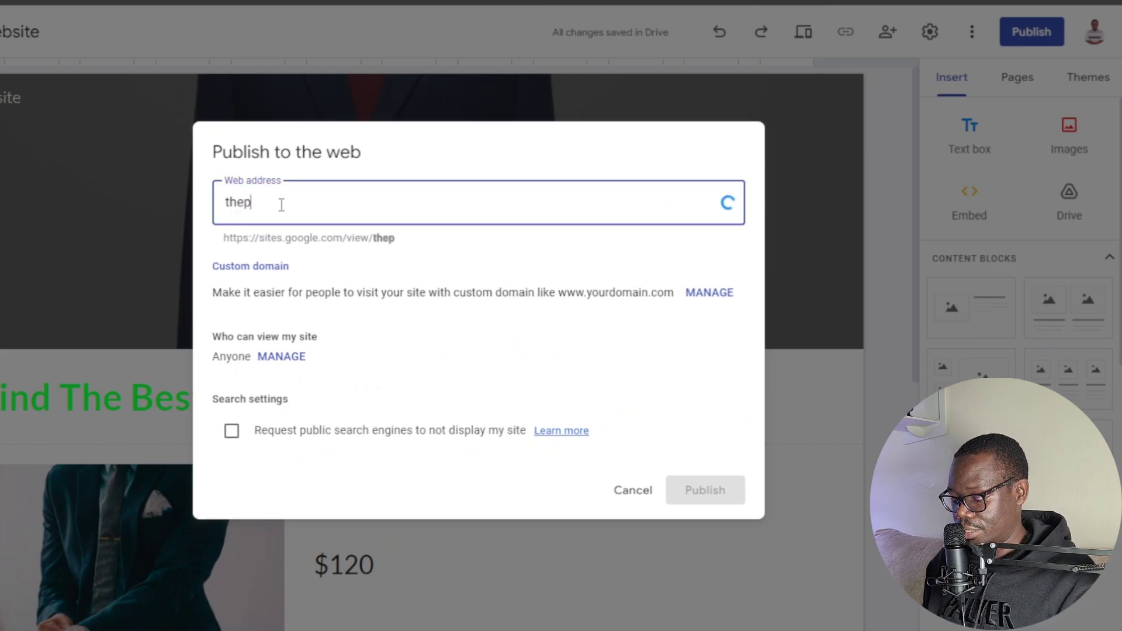
pyautogui.write('erfectwebsite')
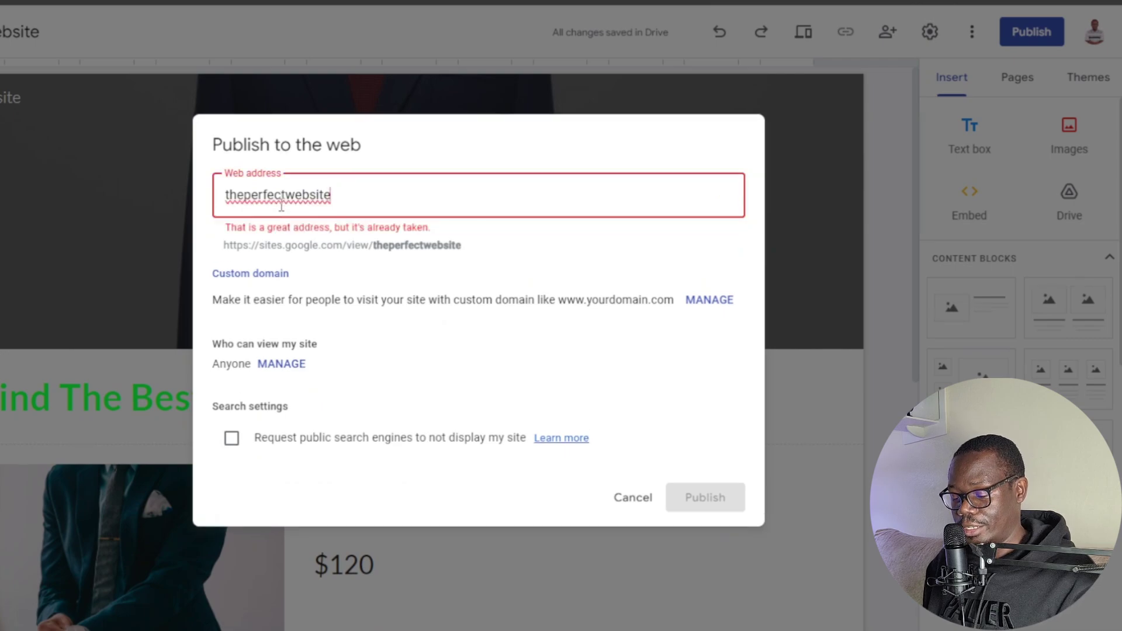
pyautogui.write('2024')
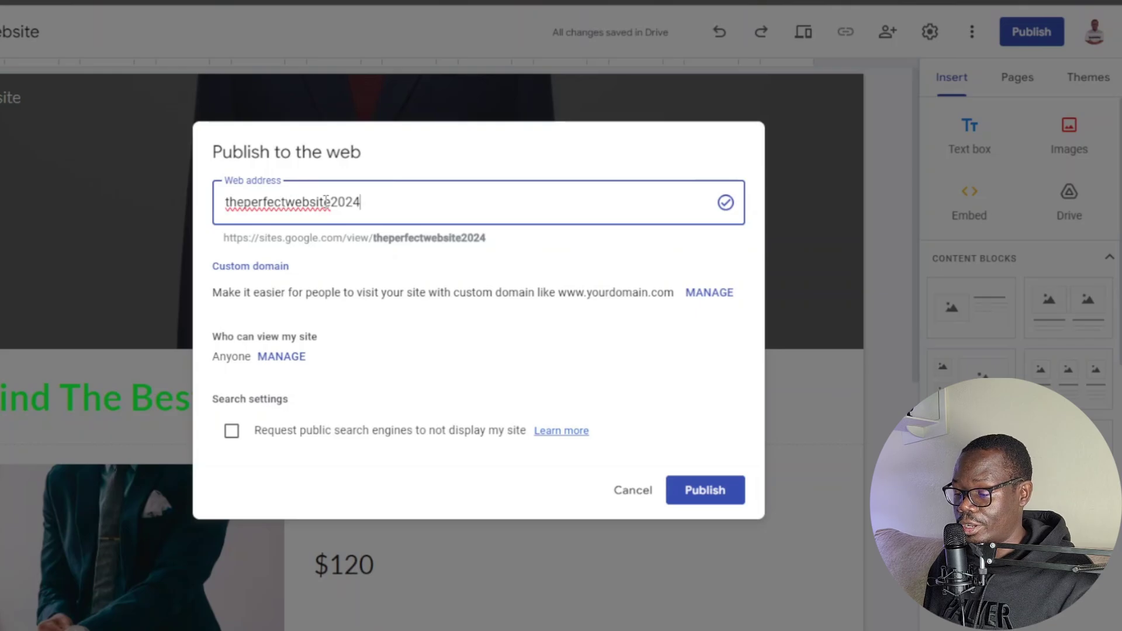
# Publish the site to the web and view the live Suits page
pyautogui.click(710, 491)
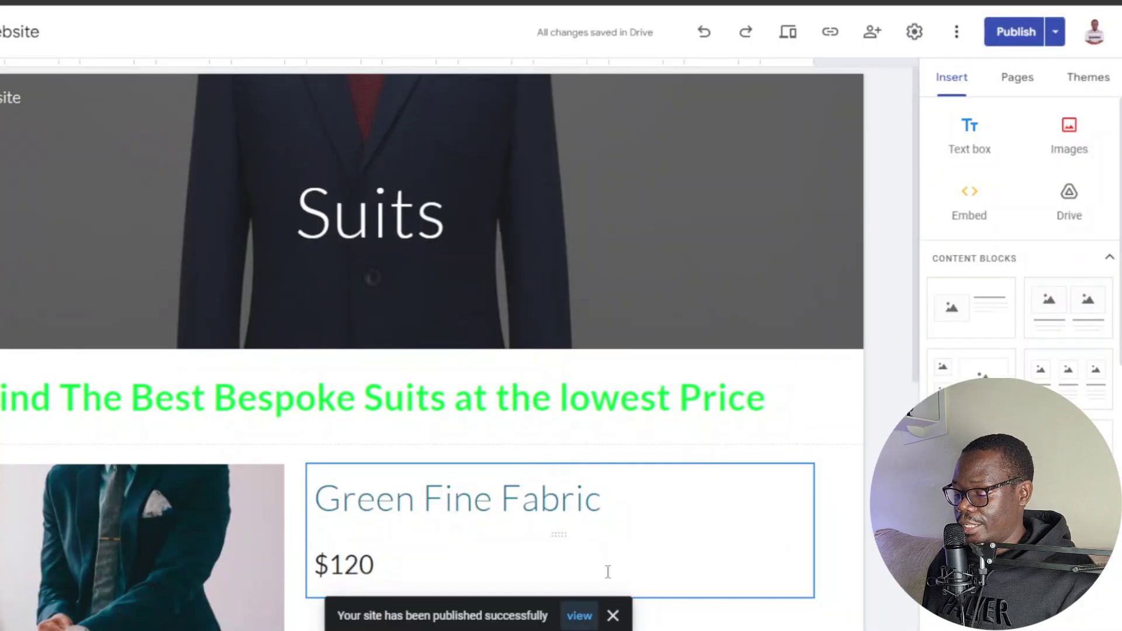
pyautogui.click(584, 620)
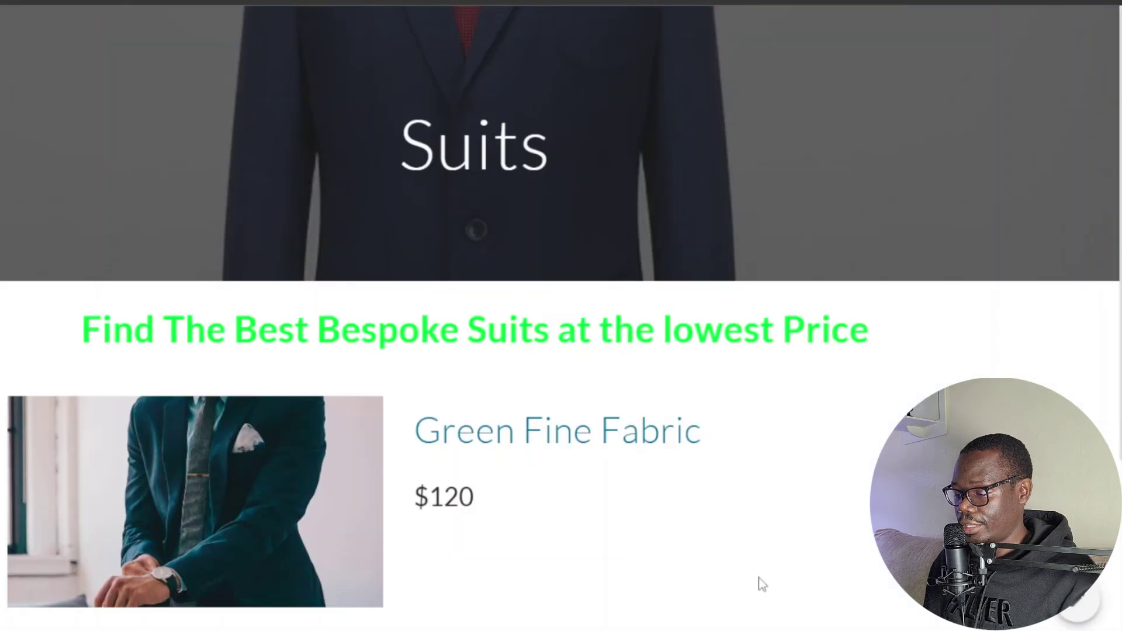
pyautogui.scroll(-4, 731, 551)
pyautogui.scroll(4, 651, 506)
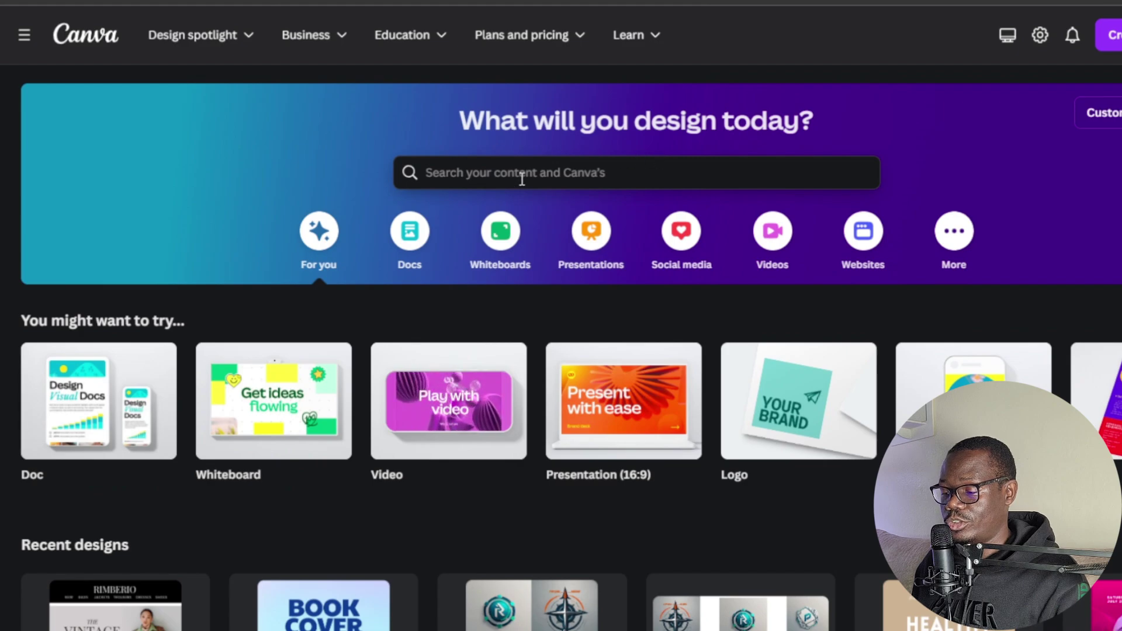
# Switch to Canva, search for "email newsletter" and open the Email Newsletter 794 × 1123 px template gallery
pyautogui.click(521, 179)
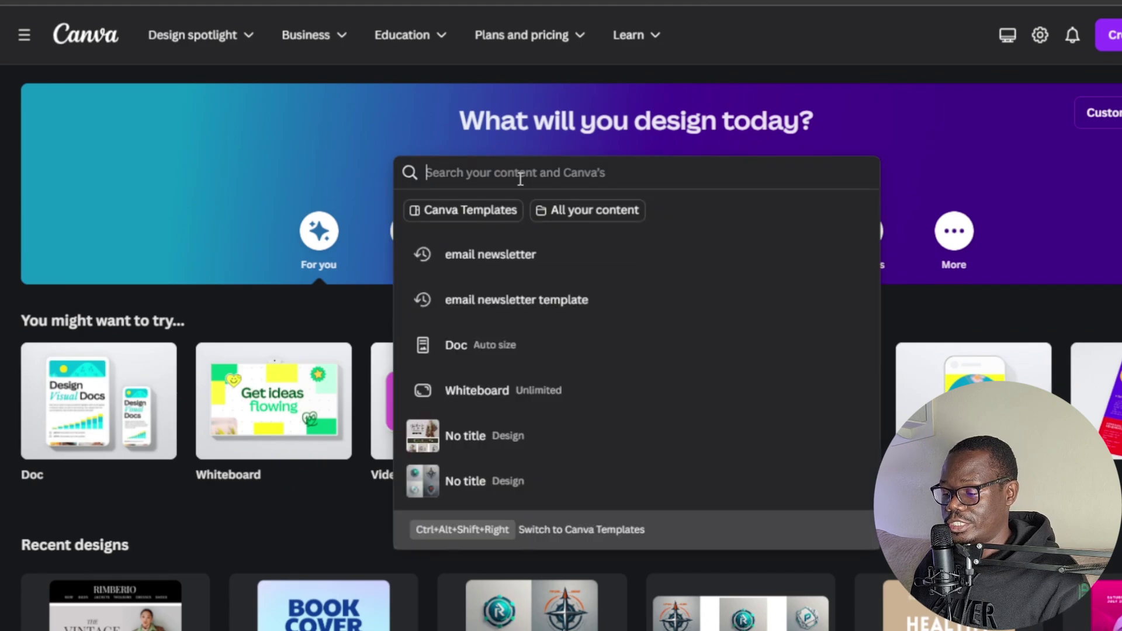
pyautogui.write('email newsletter')
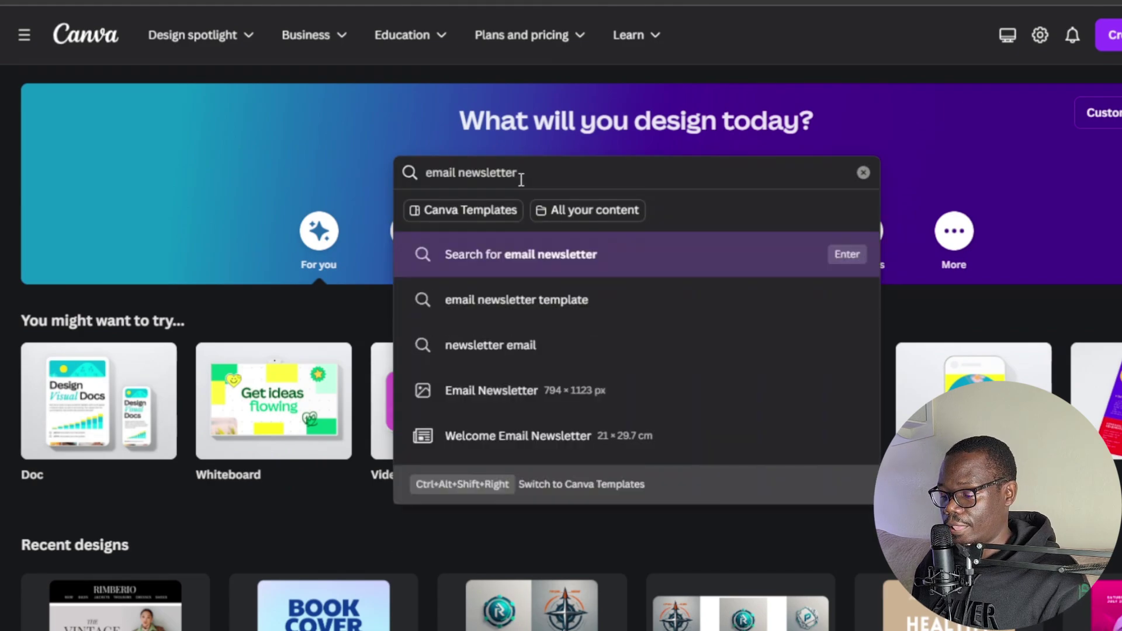
pyautogui.click(511, 396)
# Browse the email newsletter templates to compare their layouts and promotional designs
pyautogui.scroll(-5, 508, 351)
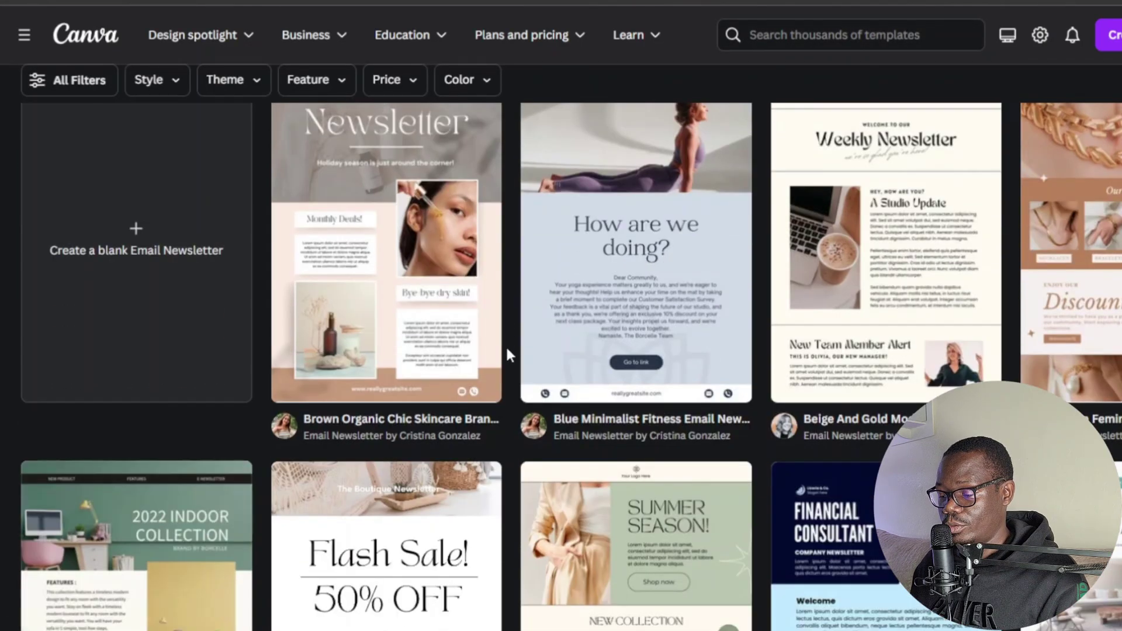
pyautogui.scroll(-9, 506, 351)
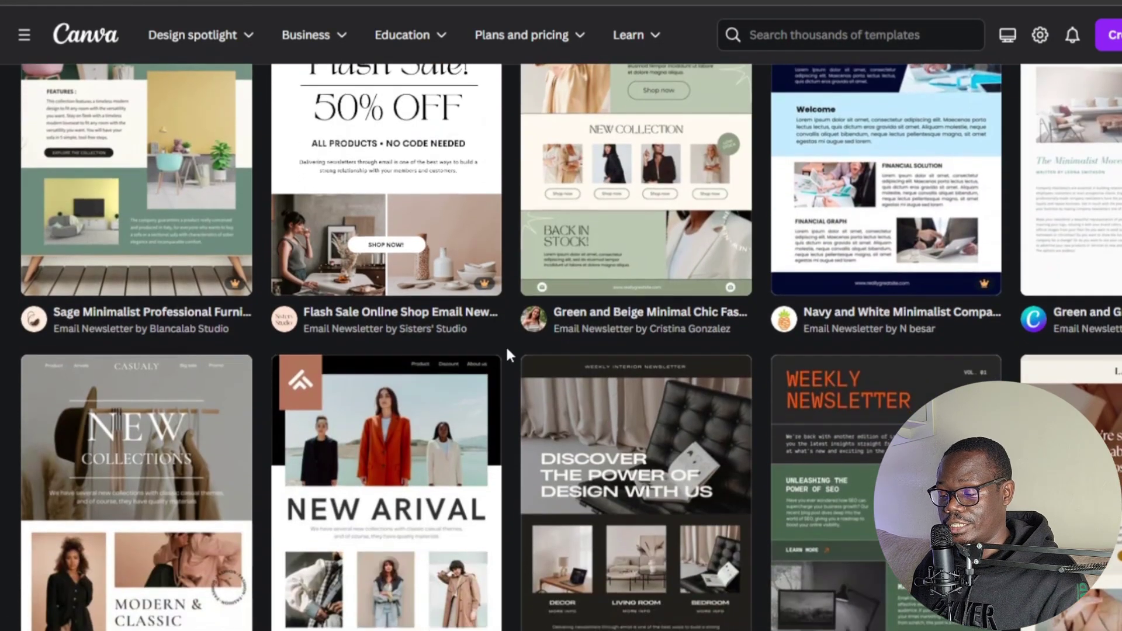
pyautogui.scroll(-7, 508, 351)
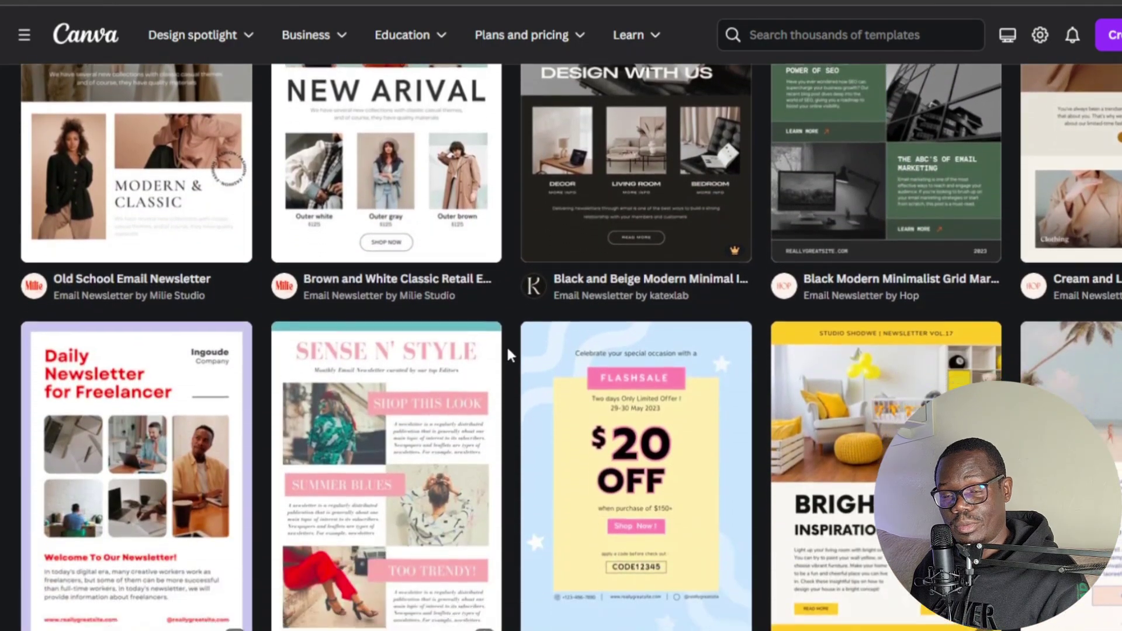
pyautogui.scroll(-3, 507, 353)
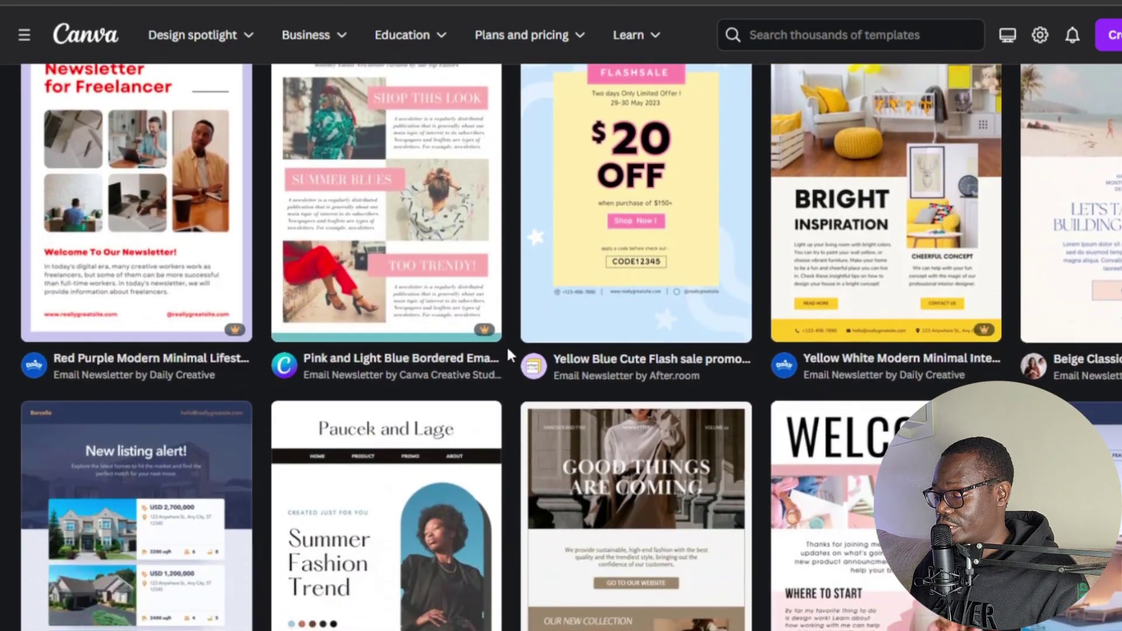
pyautogui.scroll(-6, 506, 353)
pyautogui.scroll(6, 508, 354)
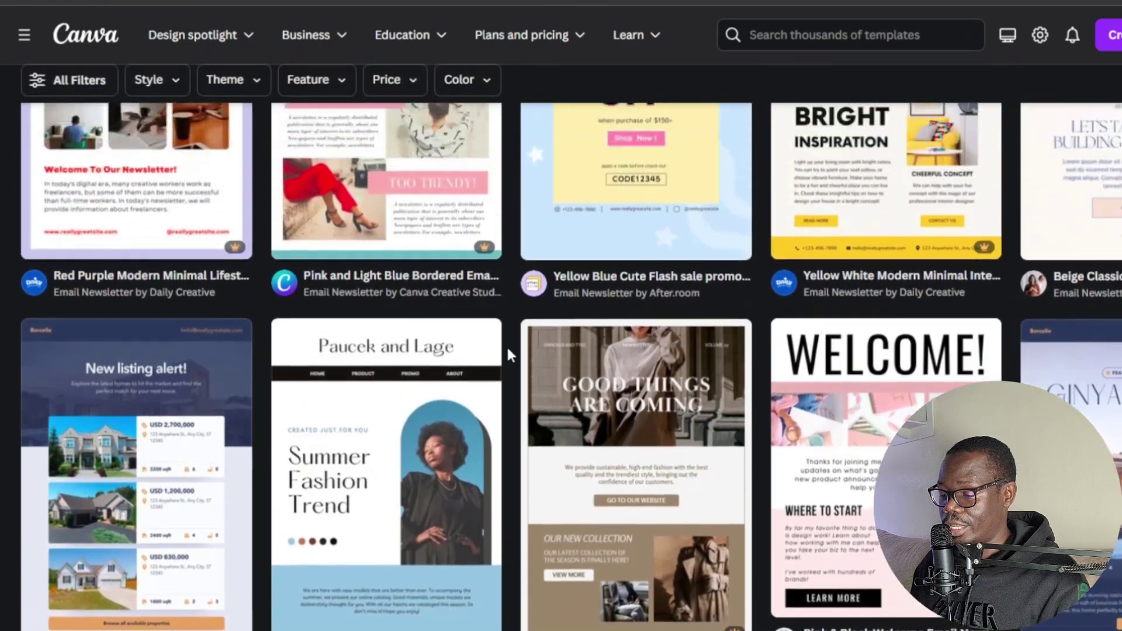
pyautogui.scroll(3, 507, 354)
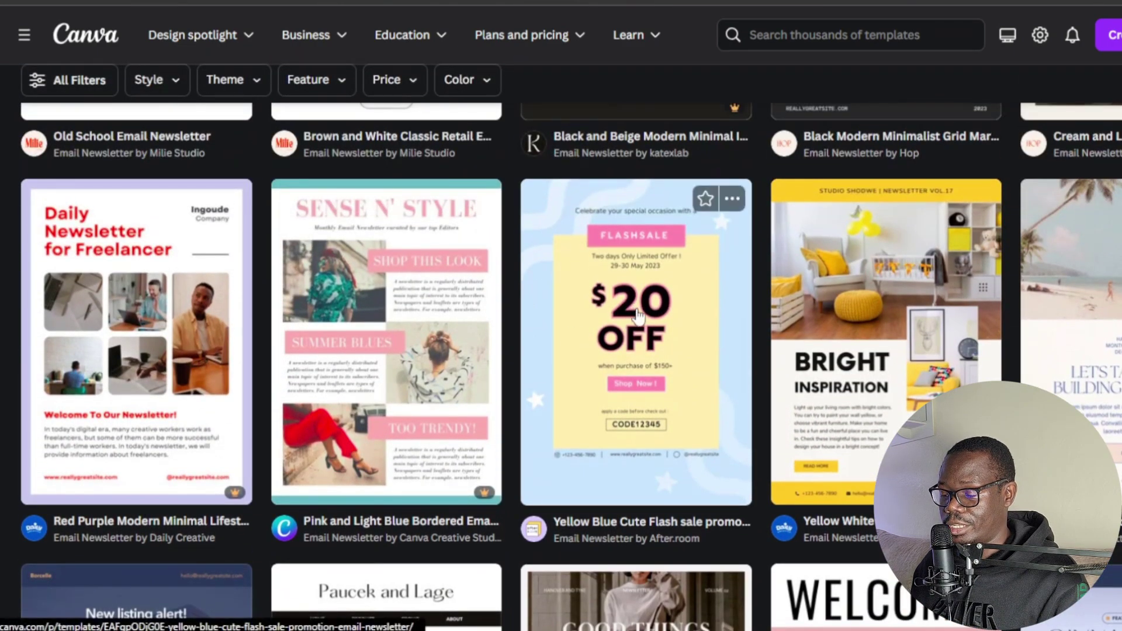
pyautogui.scroll(10, 603, 377)
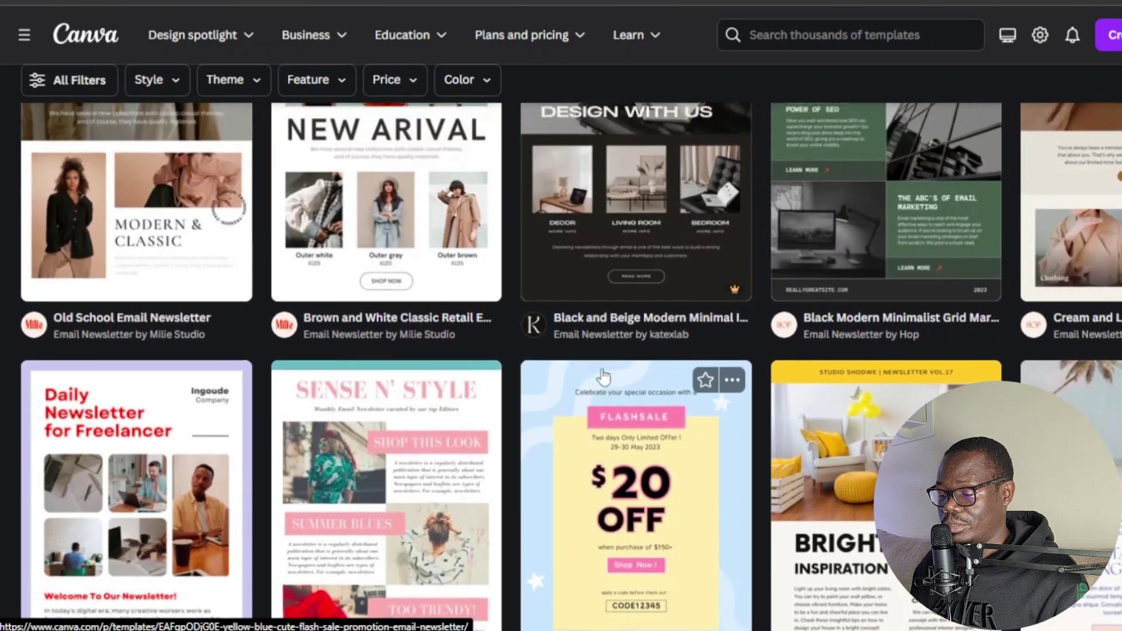
pyautogui.scroll(4, 604, 377)
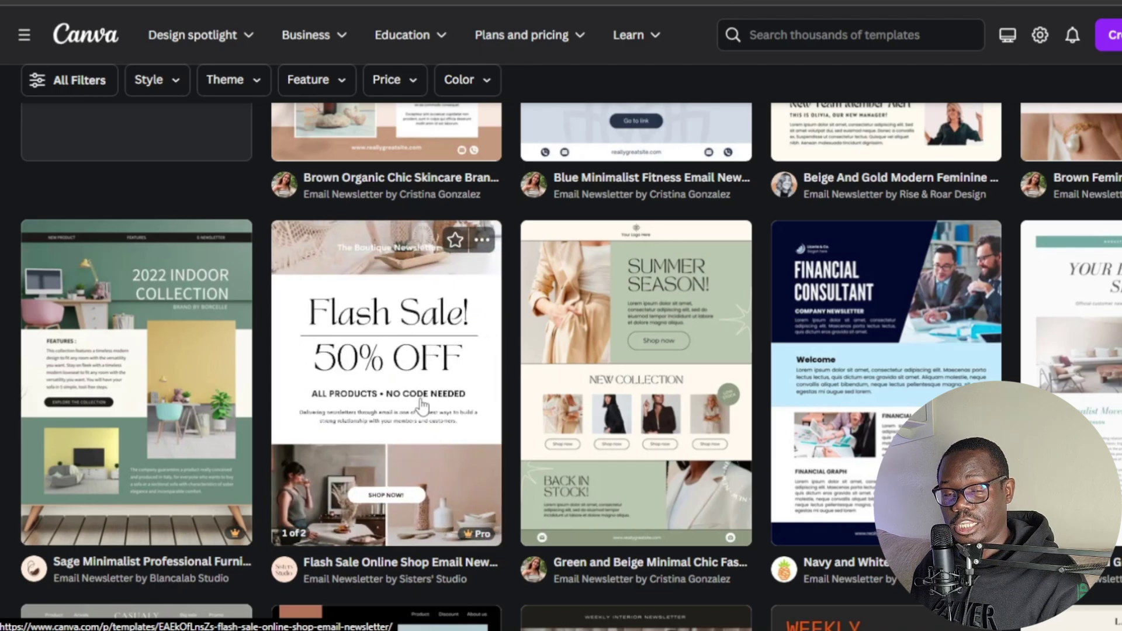
pyautogui.scroll(-10, 422, 406)
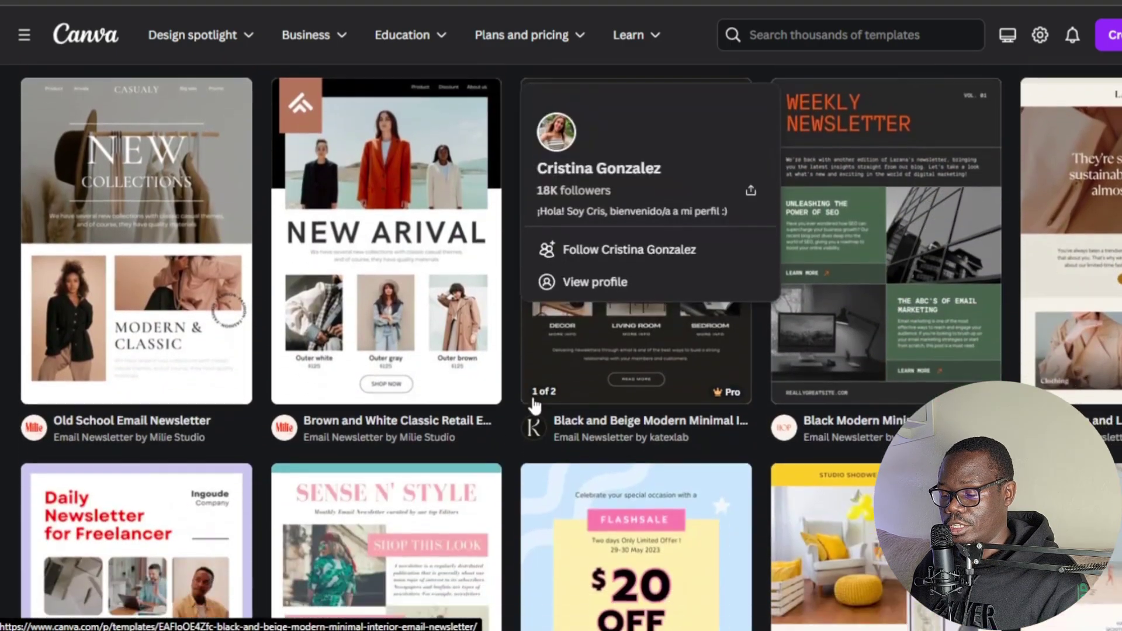
pyautogui.scroll(-3, 735, 404)
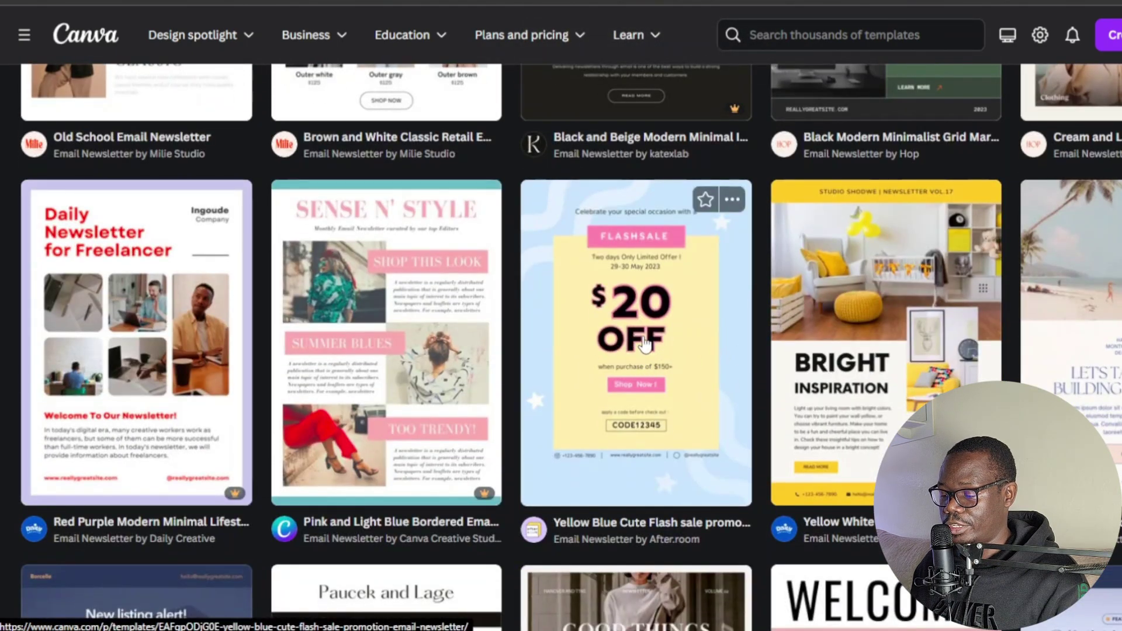
# Choose the Yellow Blue Cute Flash sale promotion Email Newsletter template and open it for customizing
pyautogui.click(645, 343)
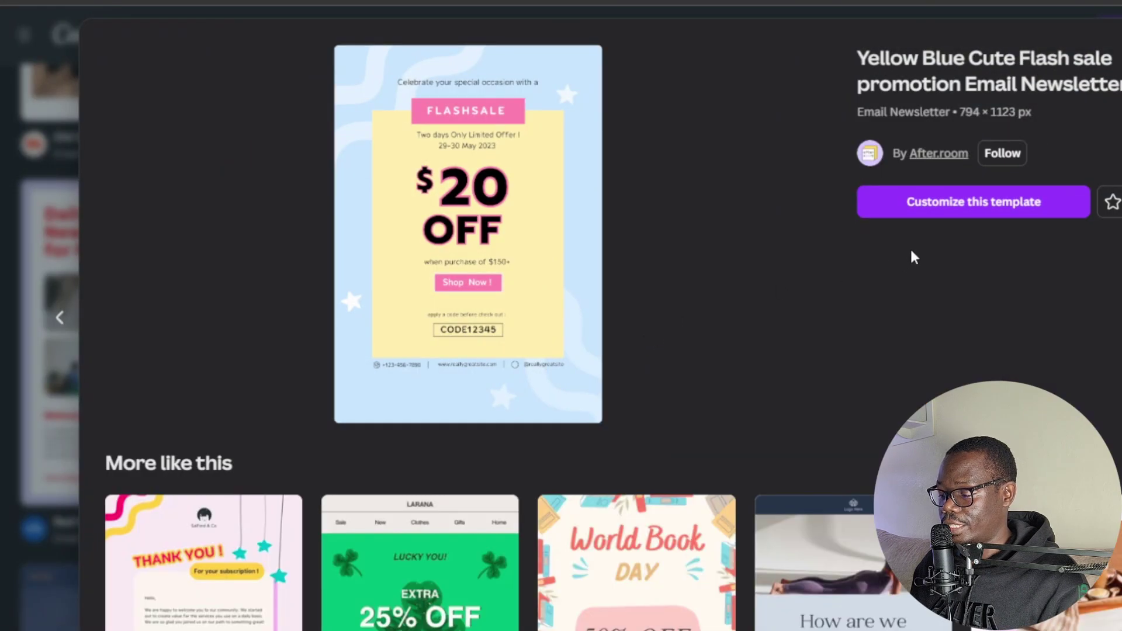
pyautogui.click(973, 203)
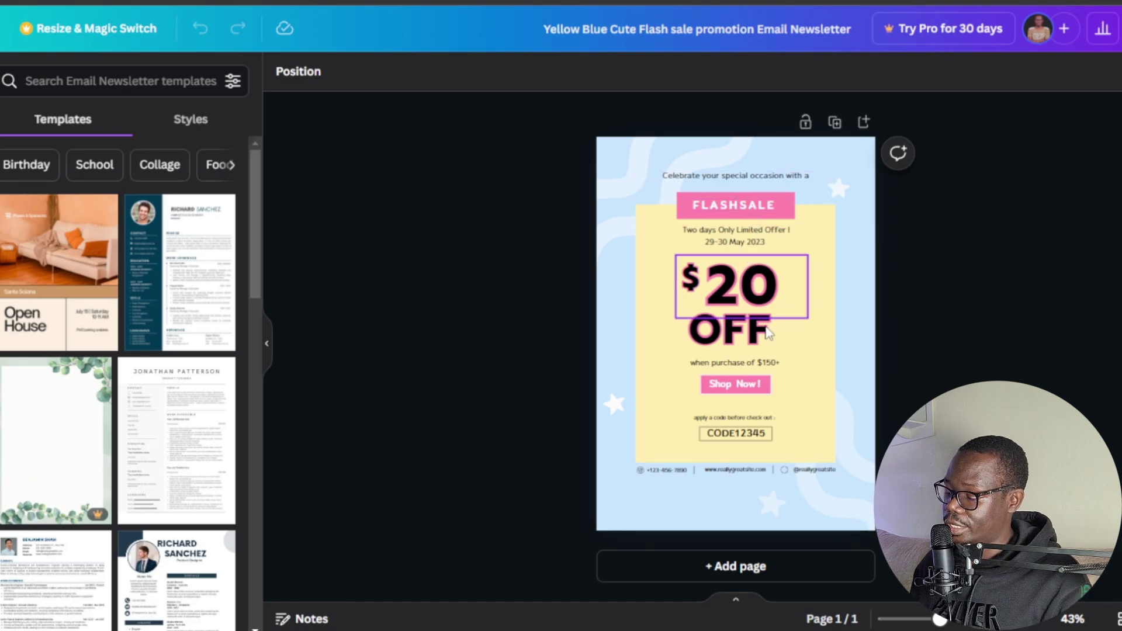
# Examine the flash sale newsletter up close, from its headline and offer down to the discount code and contact line
pyautogui.moveTo(940, 620); pyautogui.dragTo(956, 619)
pyautogui.scroll(1, 733, 468)
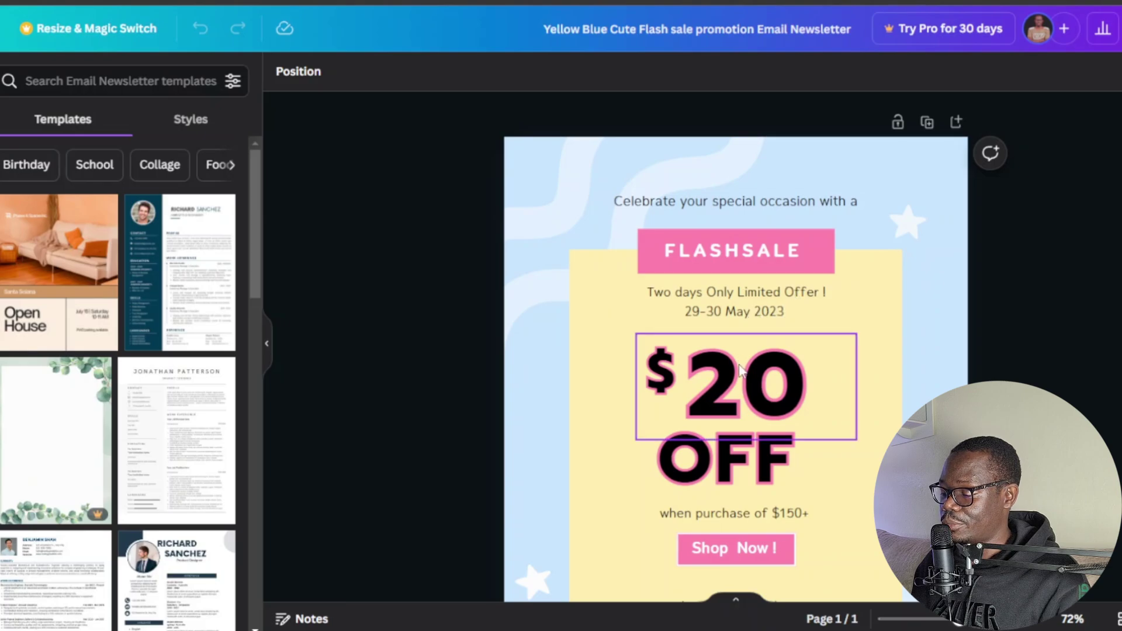
pyautogui.scroll(-2, 678, 313)
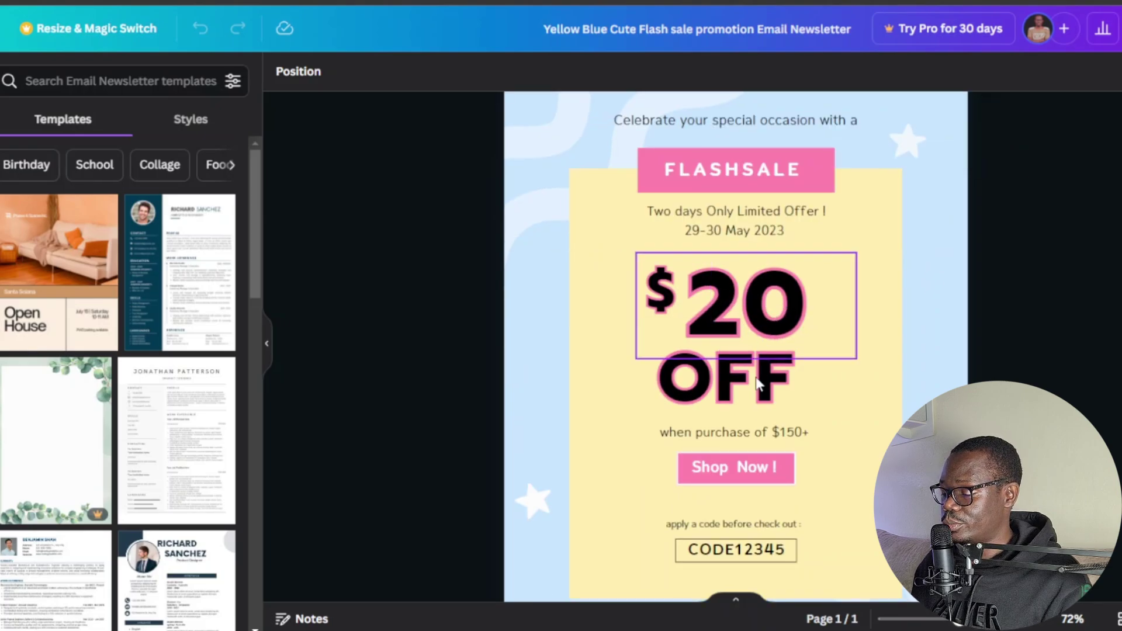
pyautogui.scroll(-2, 731, 447)
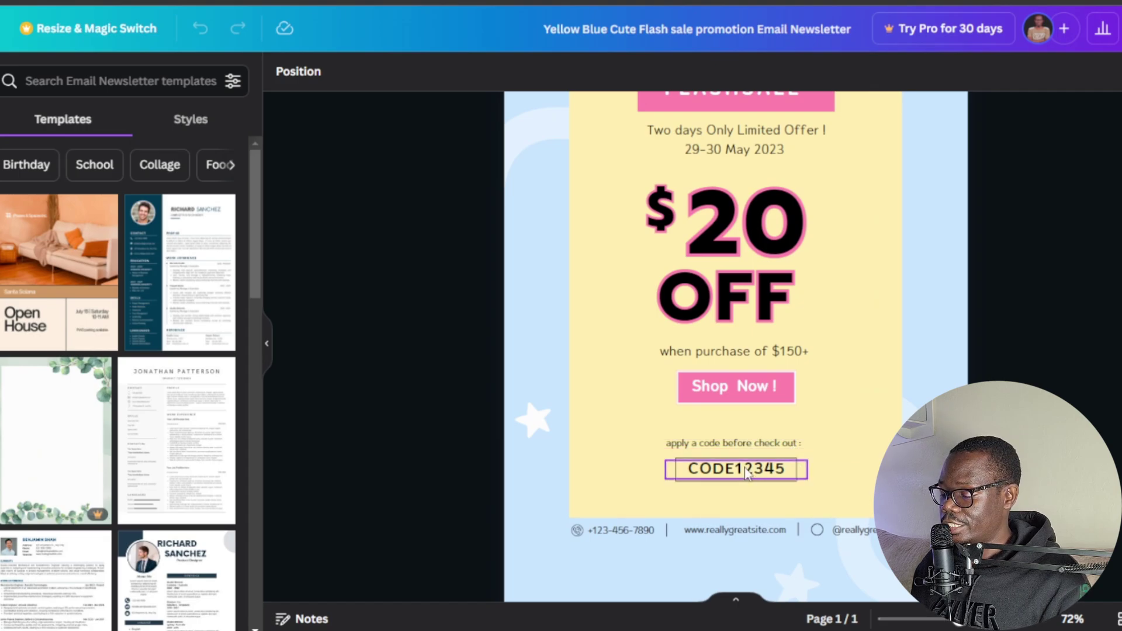
pyautogui.scroll(-2, 745, 474)
pyautogui.scroll(5, 734, 387)
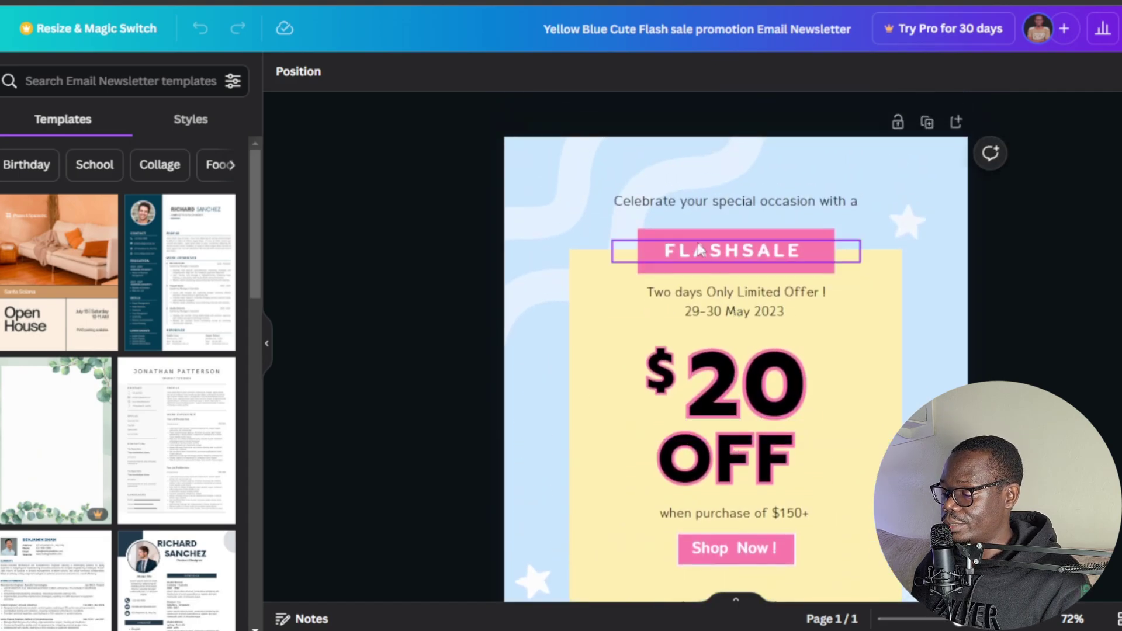
pyautogui.scroll(-4, 700, 250)
pyautogui.scroll(1, 760, 397)
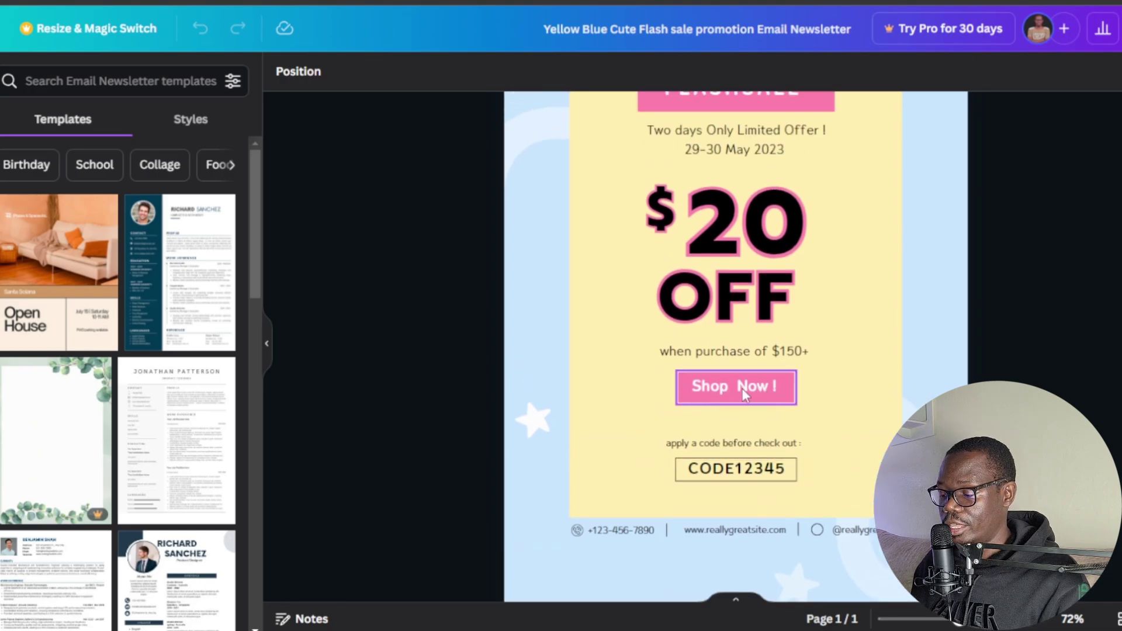
# Enlarge the "Shop Now !" button group to a text size of 33.2 and centre it below the purchase condition
pyautogui.click(734, 385)
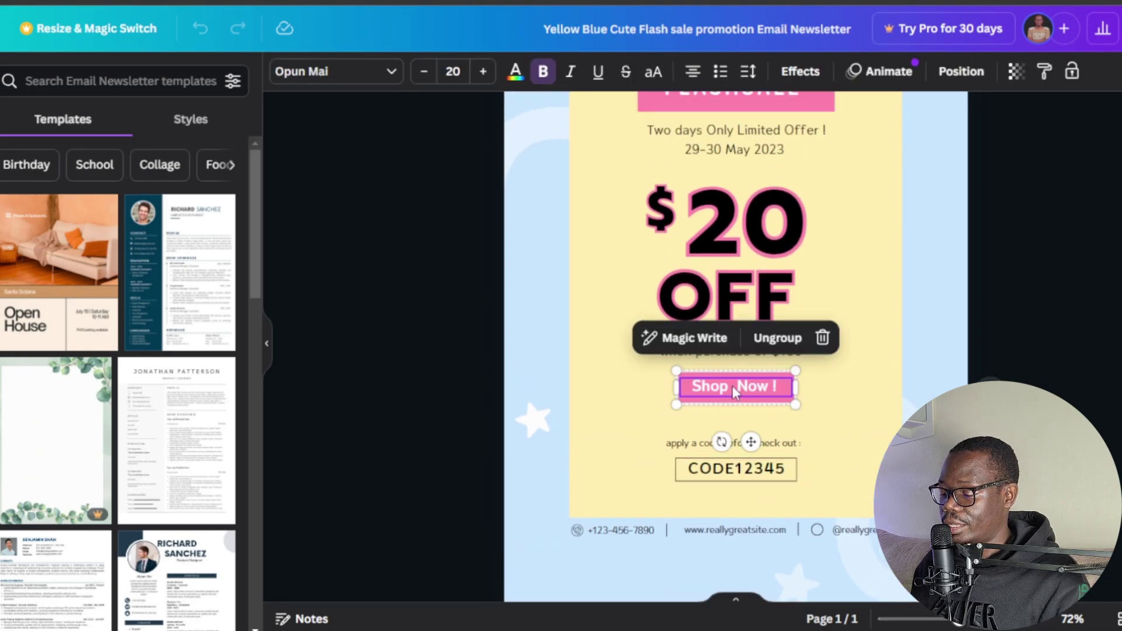
pyautogui.doubleClick(770, 391)
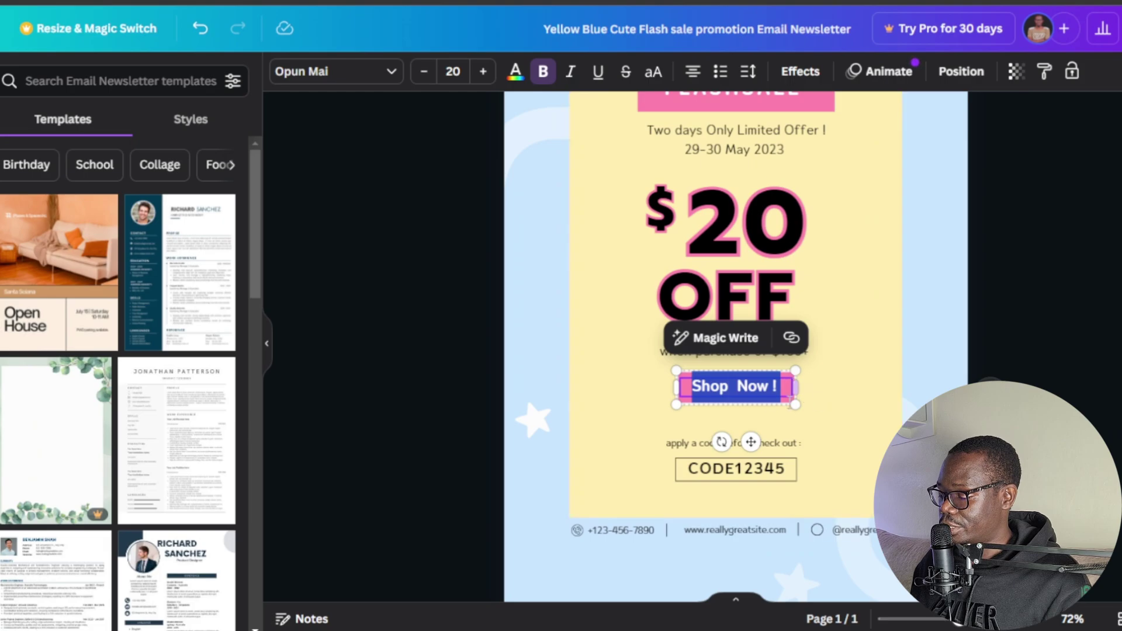
pyautogui.click(795, 400)
pyautogui.click(795, 400)
pyautogui.moveTo(795, 373); pyautogui.dragTo(871, 349)
pyautogui.click(778, 376)
pyautogui.moveTo(780, 377); pyautogui.dragTo(749, 398)
# Replace the pink button's text with "Signup Now!"
pyautogui.doubleClick(755, 398)
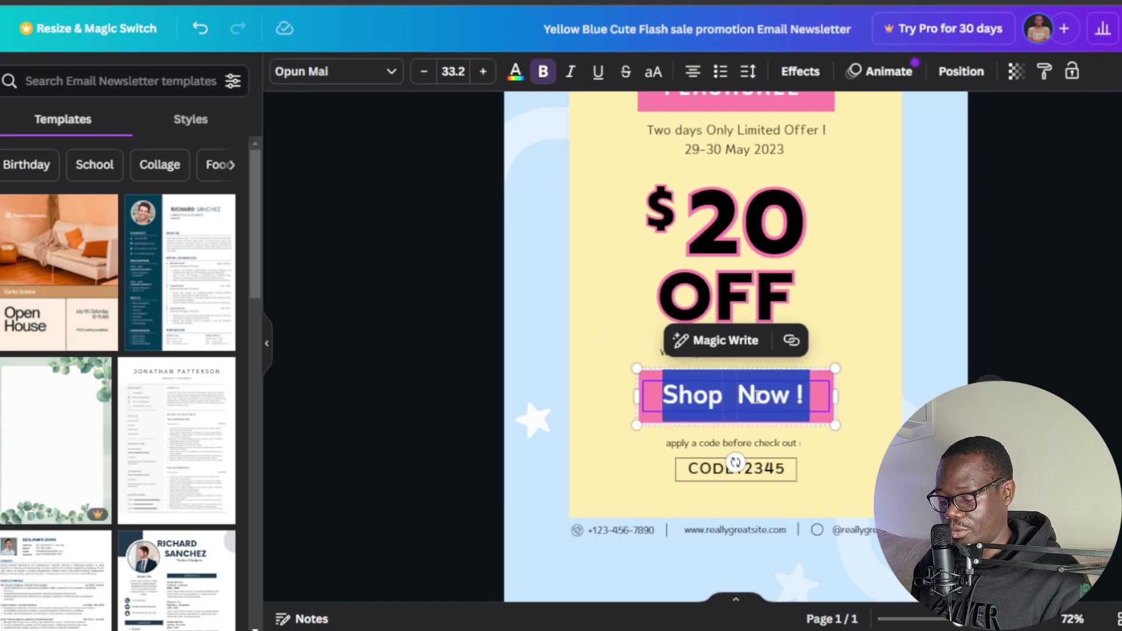
pyautogui.write('Signup Now!')
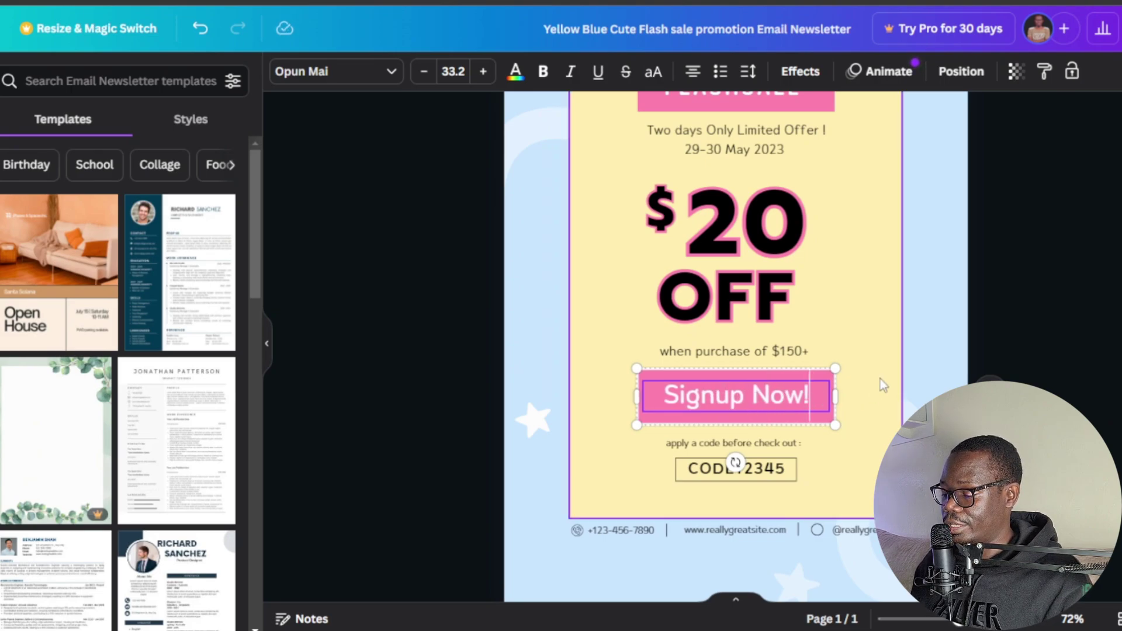
pyautogui.click(877, 334)
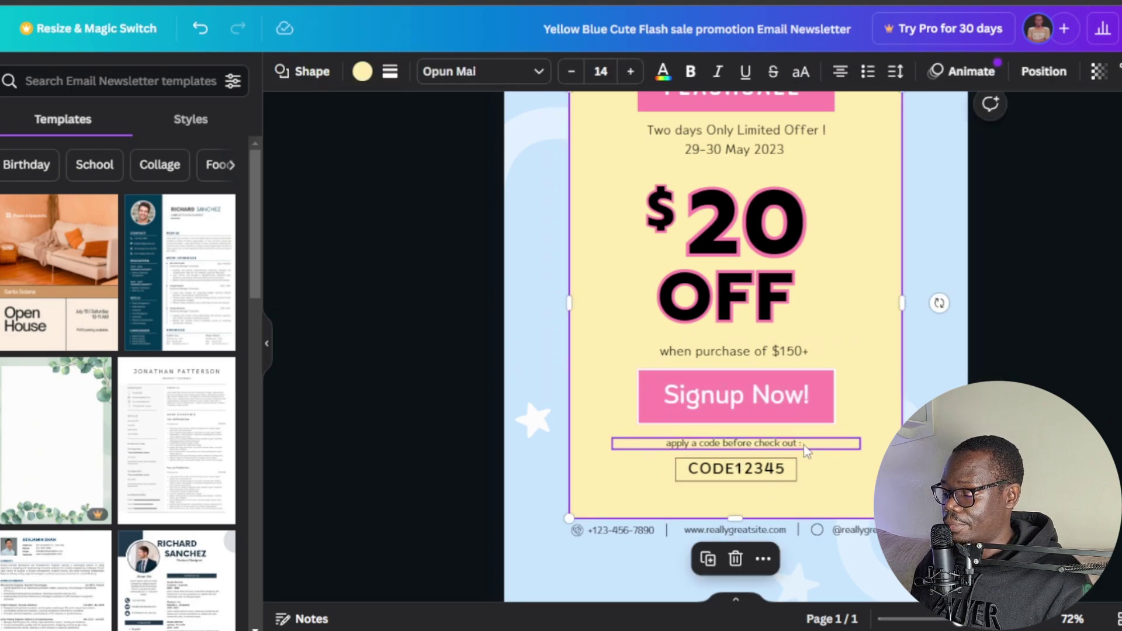
# Delete the "apply a code before check out" line, the discount code text and its empty frame
pyautogui.click(786, 446)
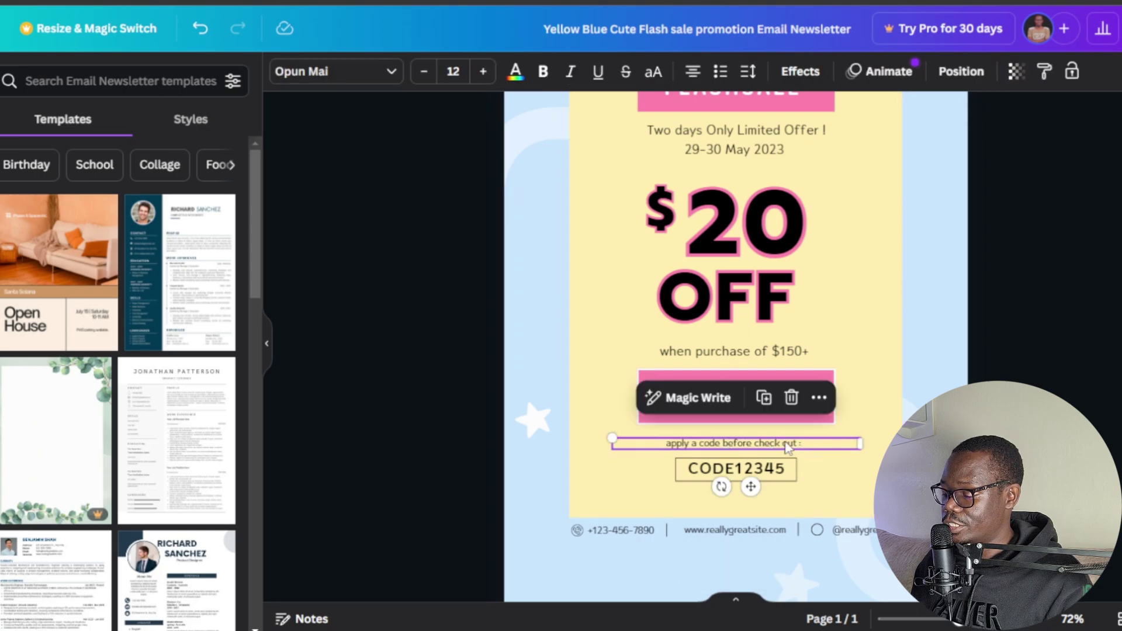
pyautogui.click(791, 398)
pyautogui.click(785, 481)
pyautogui.click(792, 420)
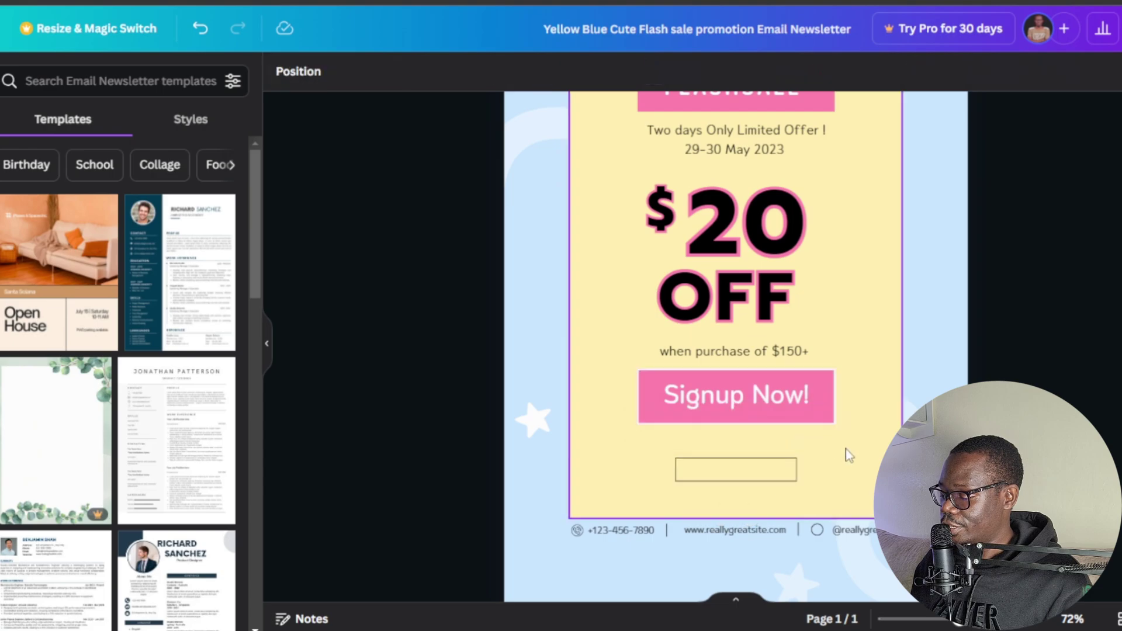
pyautogui.click(777, 469)
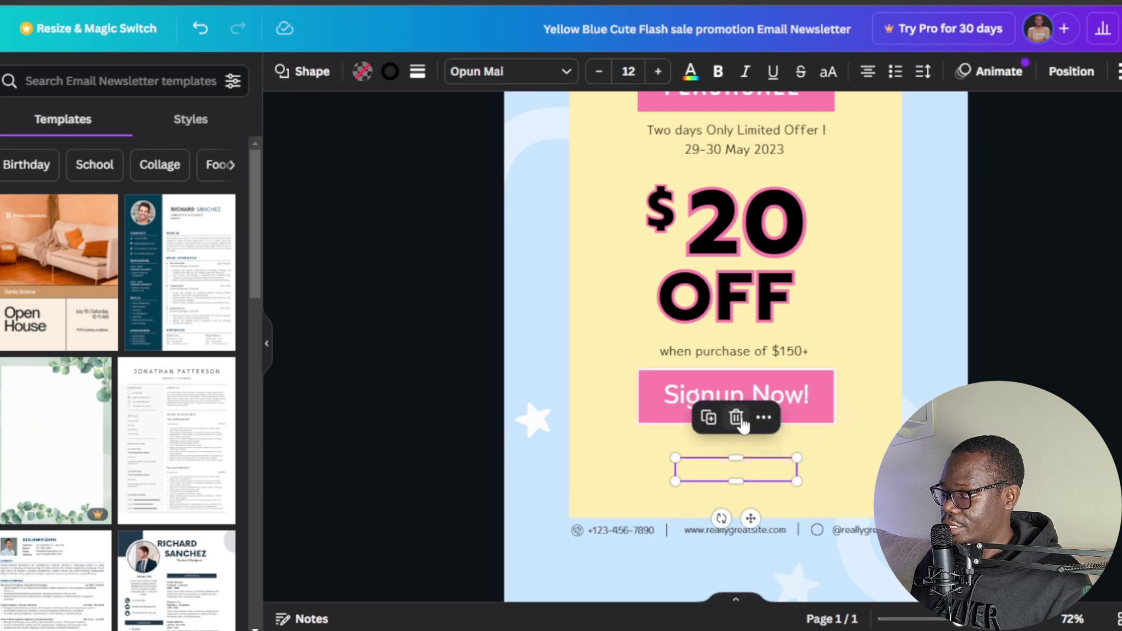
pyautogui.click(736, 415)
# Enlarge the "Signup Now!" button further and move it down into the free space in the yellow panel
pyautogui.click(795, 422)
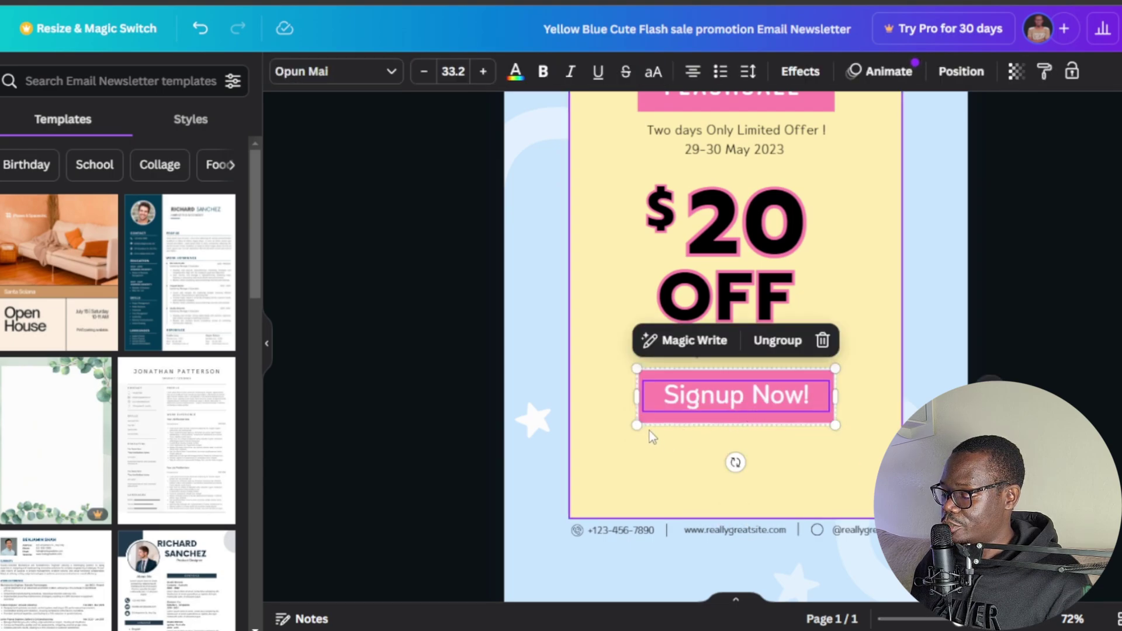
pyautogui.moveTo(637, 425); pyautogui.dragTo(573, 437)
pyautogui.moveTo(711, 408); pyautogui.dragTo(731, 442)
pyautogui.click(889, 357)
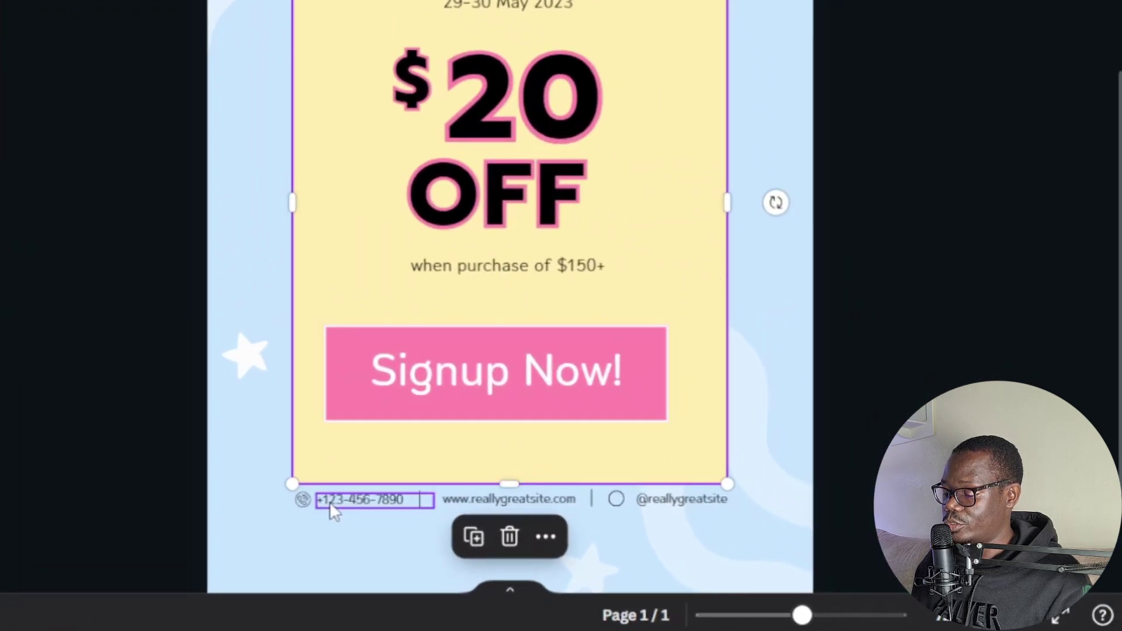
# Delete the phone number and phone icon from the contact line and dismiss the graphic generator suggestion
pyautogui.click(370, 504)
pyautogui.click(448, 441)
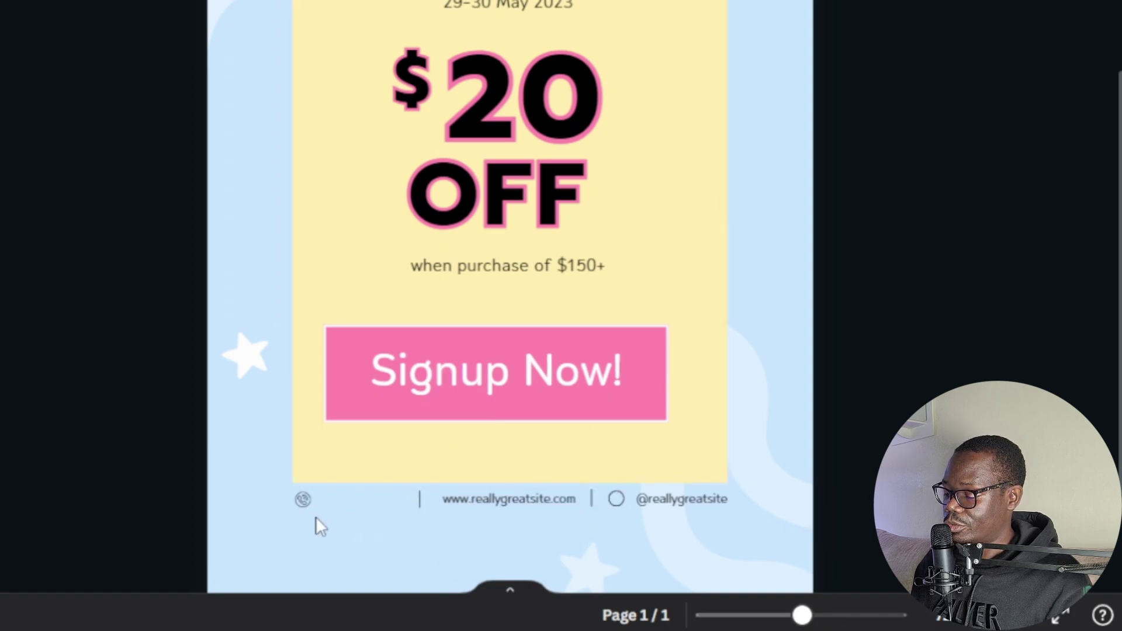
pyautogui.click(302, 501)
pyautogui.click(305, 443)
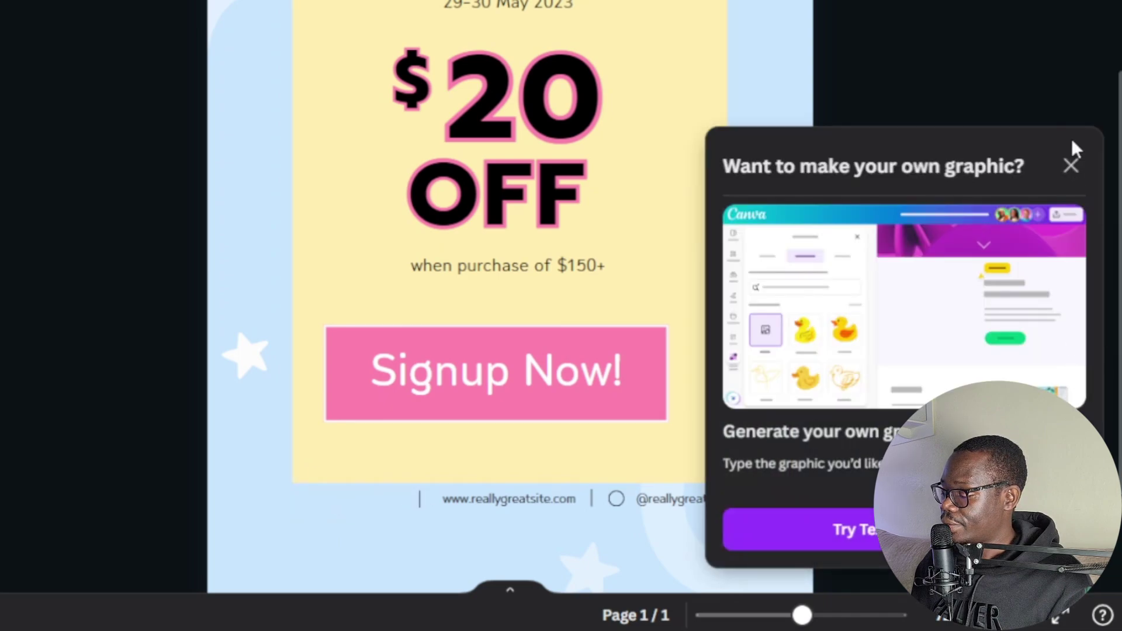
pyautogui.click(1071, 165)
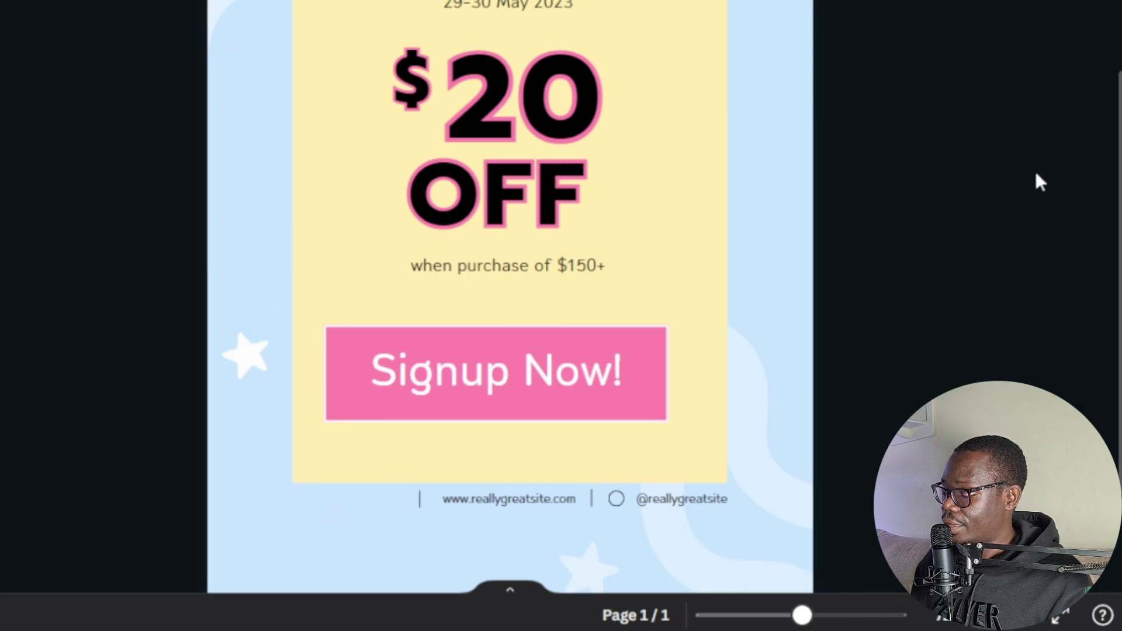
# Delete the website address, the social media handle, its round icon and the remaining dividers from the contact line
pyautogui.click(521, 503)
pyautogui.click(585, 440)
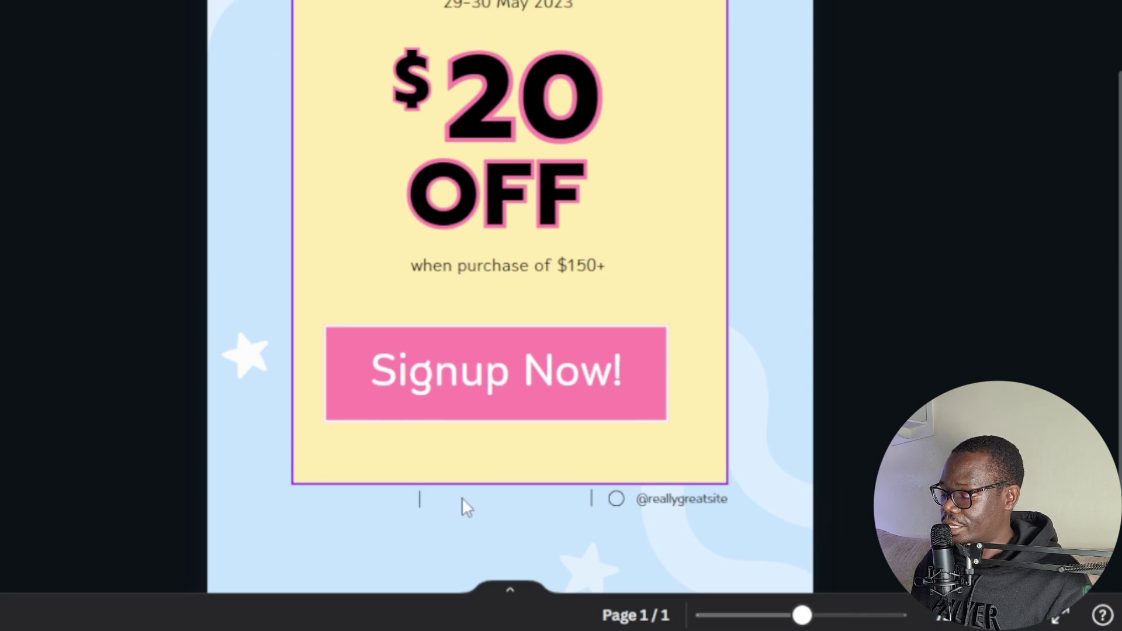
pyautogui.click(697, 503)
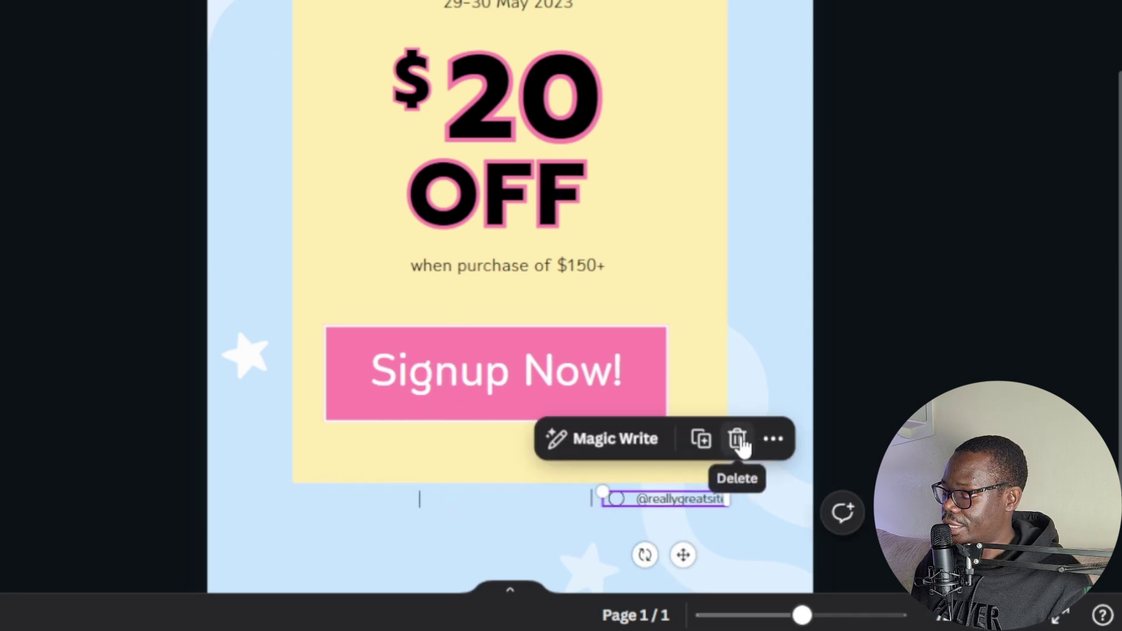
pyautogui.click(738, 440)
pyautogui.moveTo(436, 504); pyautogui.dragTo(659, 501)
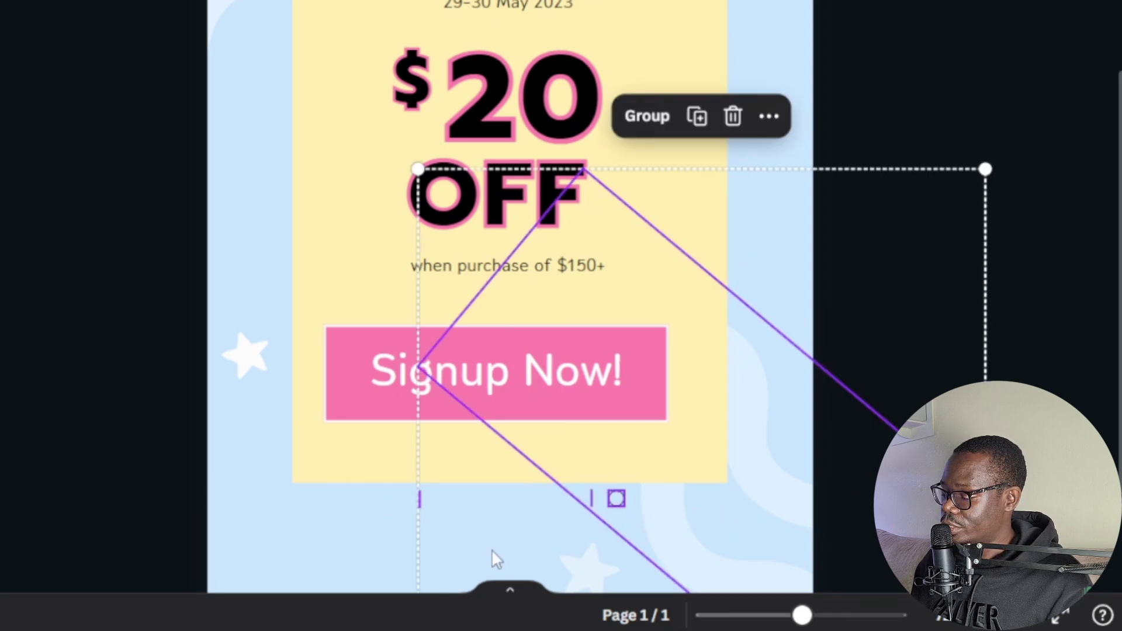
pyautogui.click(734, 116)
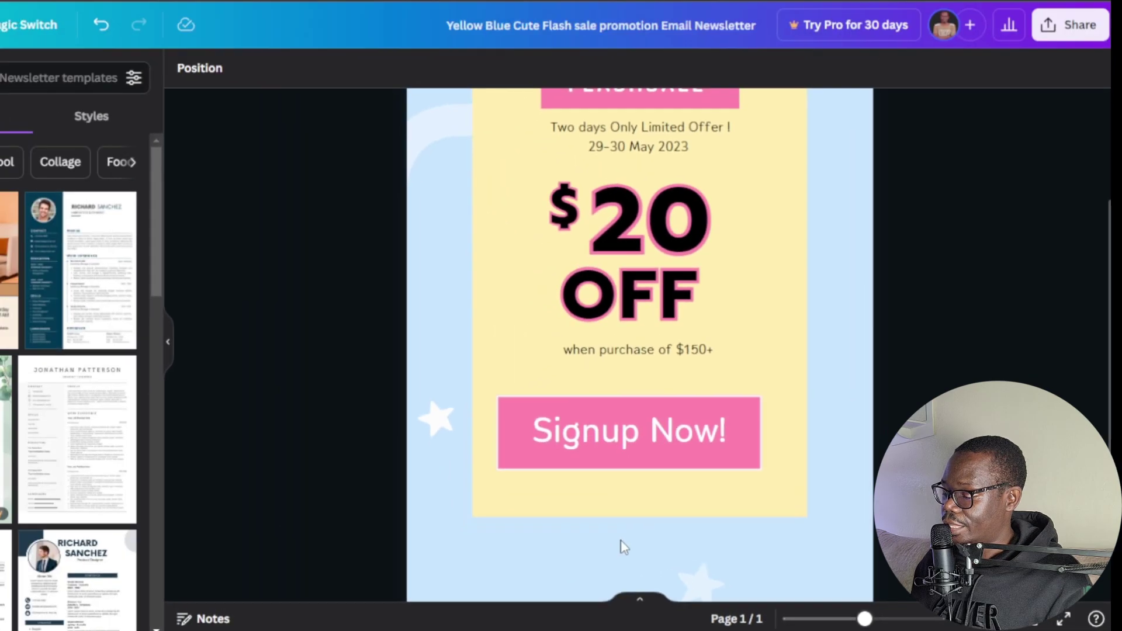
pyautogui.scroll(3, 489, 518)
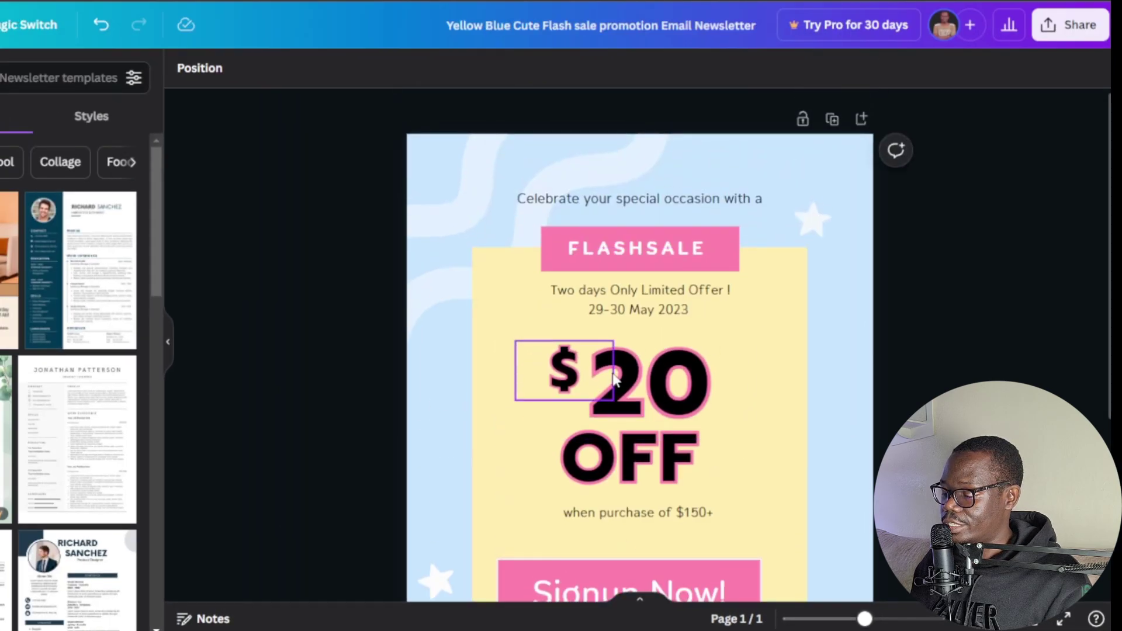
pyautogui.scroll(-3, 599, 274)
pyautogui.scroll(-2, 706, 356)
pyautogui.scroll(2, 409, 206)
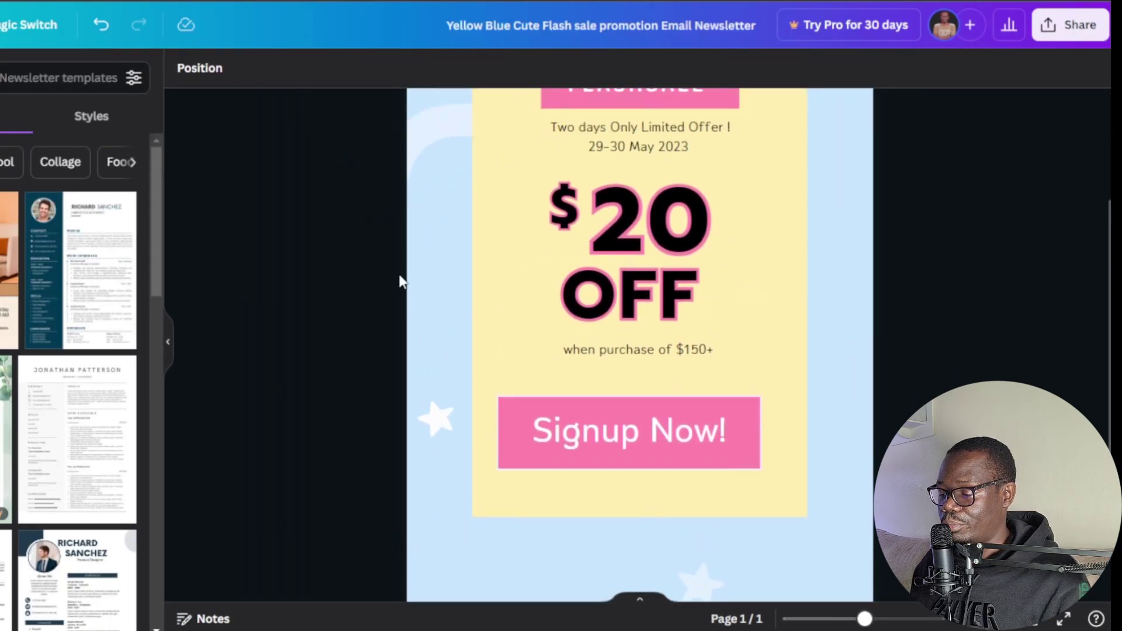
pyautogui.scroll(2, 433, 281)
pyautogui.scroll(2, 439, 280)
pyautogui.click(442, 411)
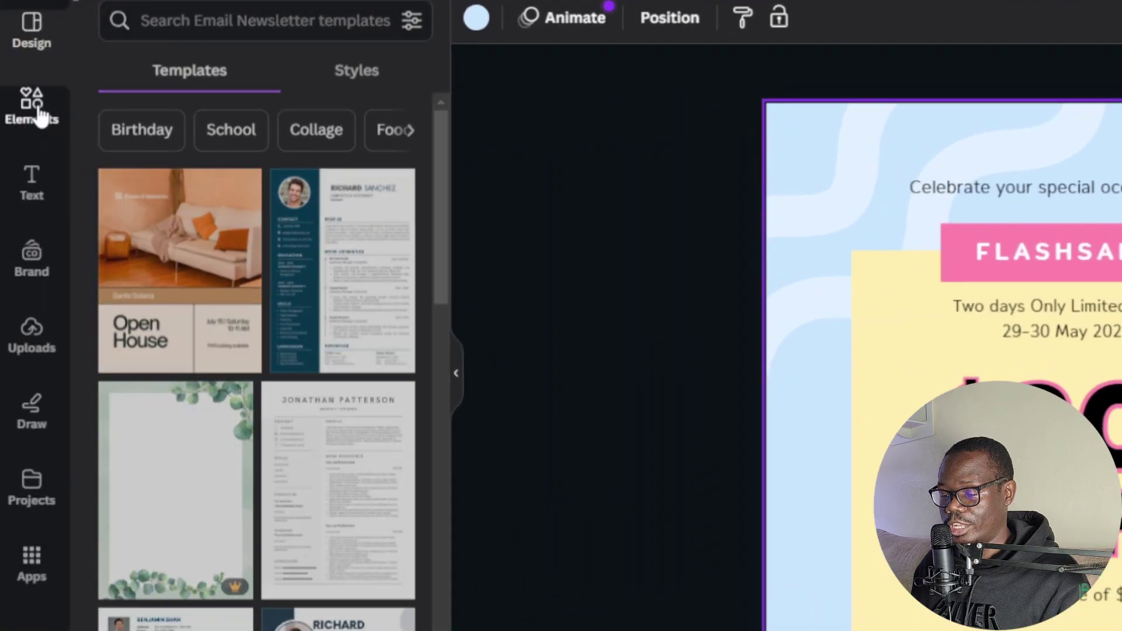
# Search the elements for "suit" and browse all the matching graphics
pyautogui.click(36, 111)
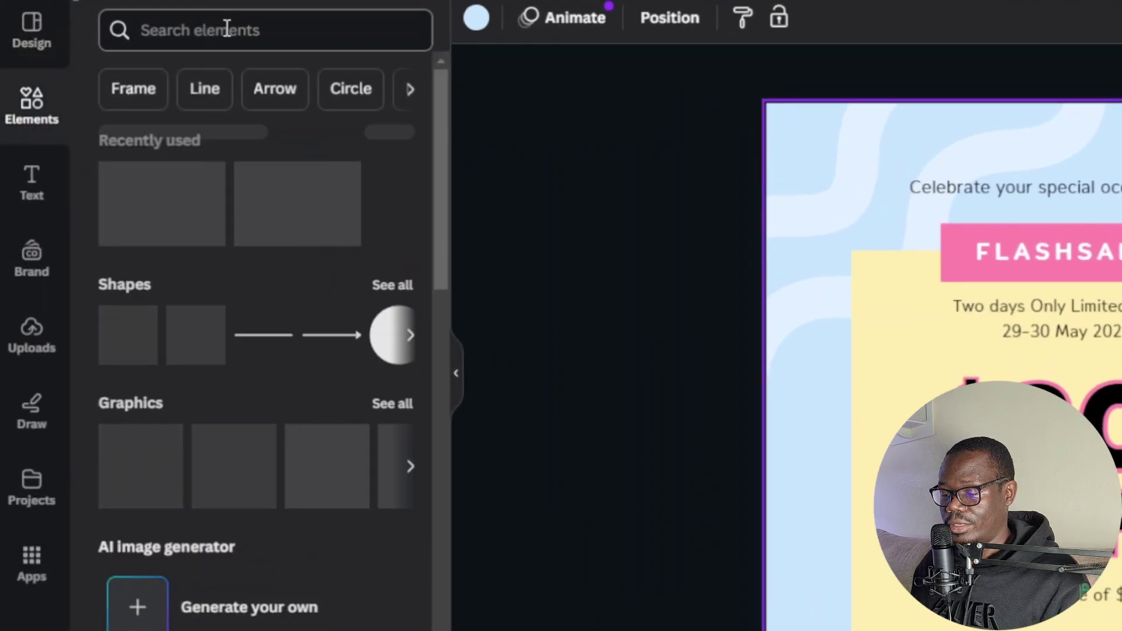
pyautogui.click(227, 28)
pyautogui.write('suit')
pyautogui.press('Return')
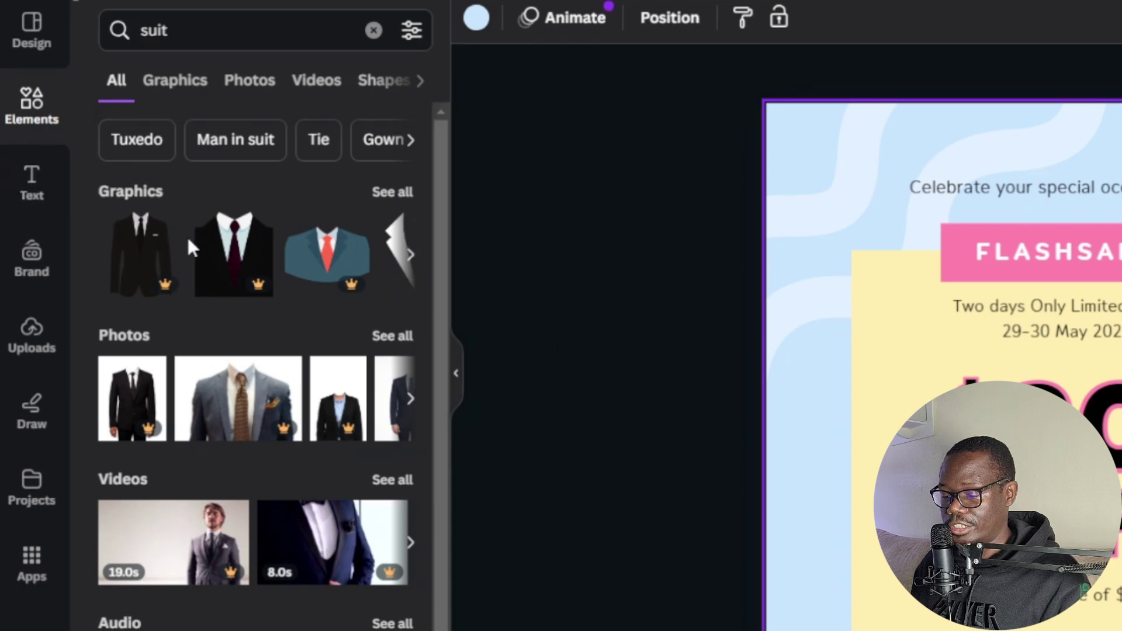
pyautogui.click(392, 192)
pyautogui.scroll(-7, 351, 497)
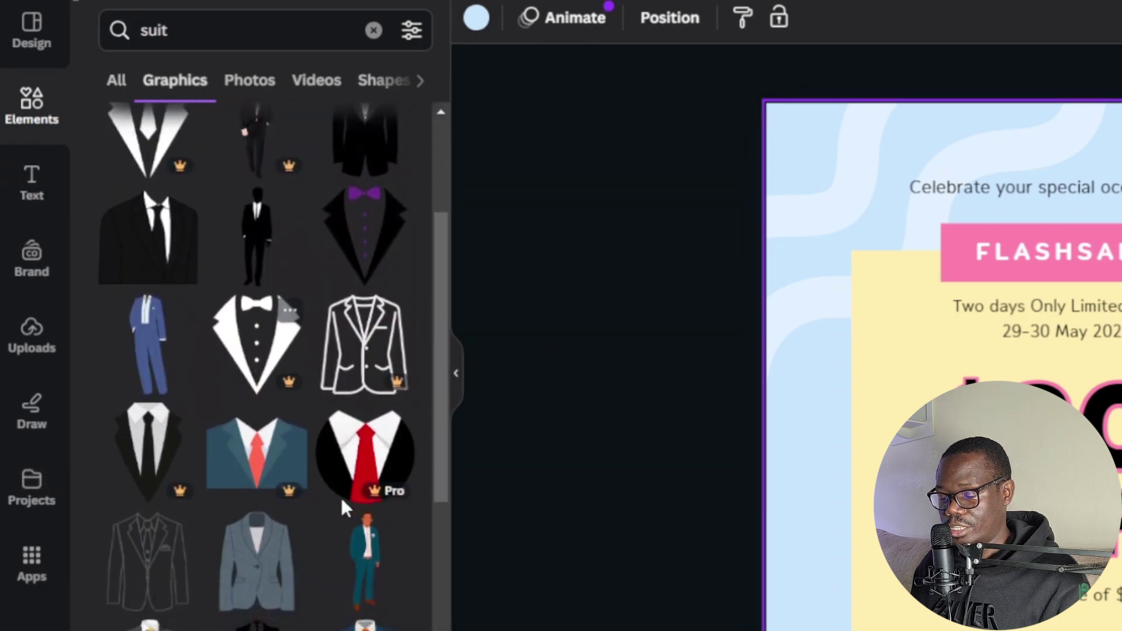
pyautogui.scroll(-5, 222, 467)
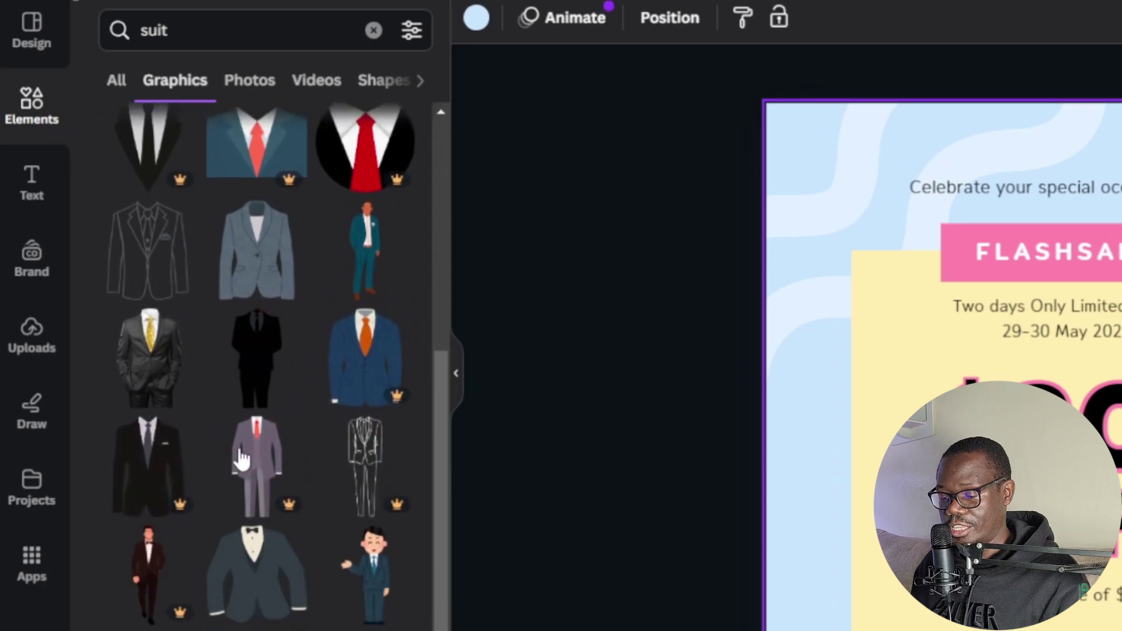
pyautogui.scroll(12, 241, 453)
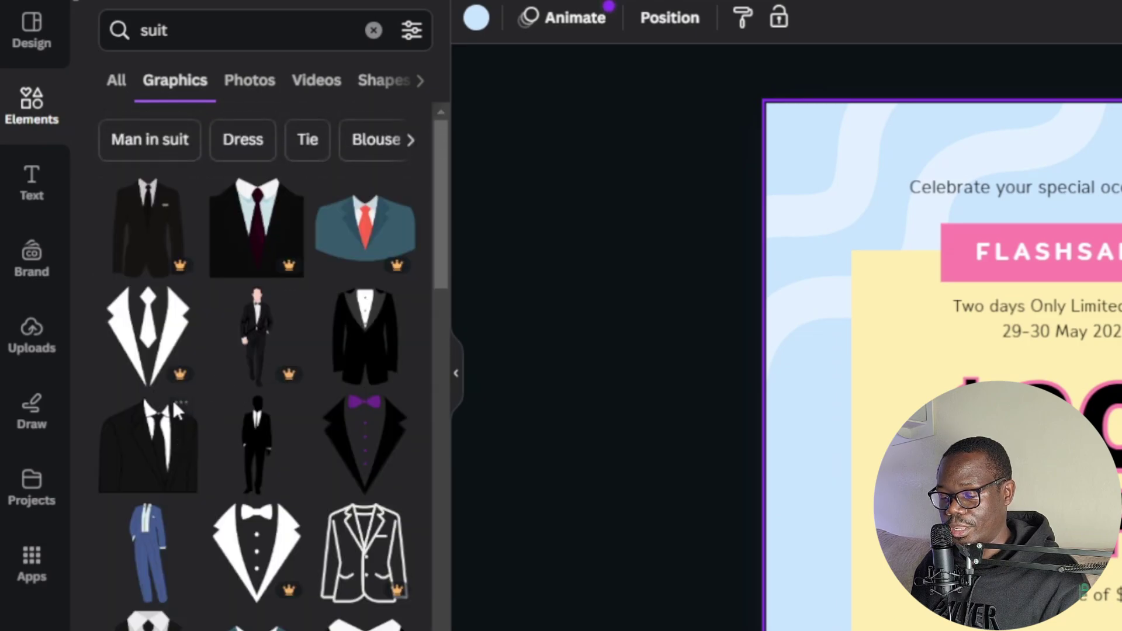
# Add the black suit jacket graphic with the tie and enlarge it to about 680 px high across the newsletter
pyautogui.click(163, 444)
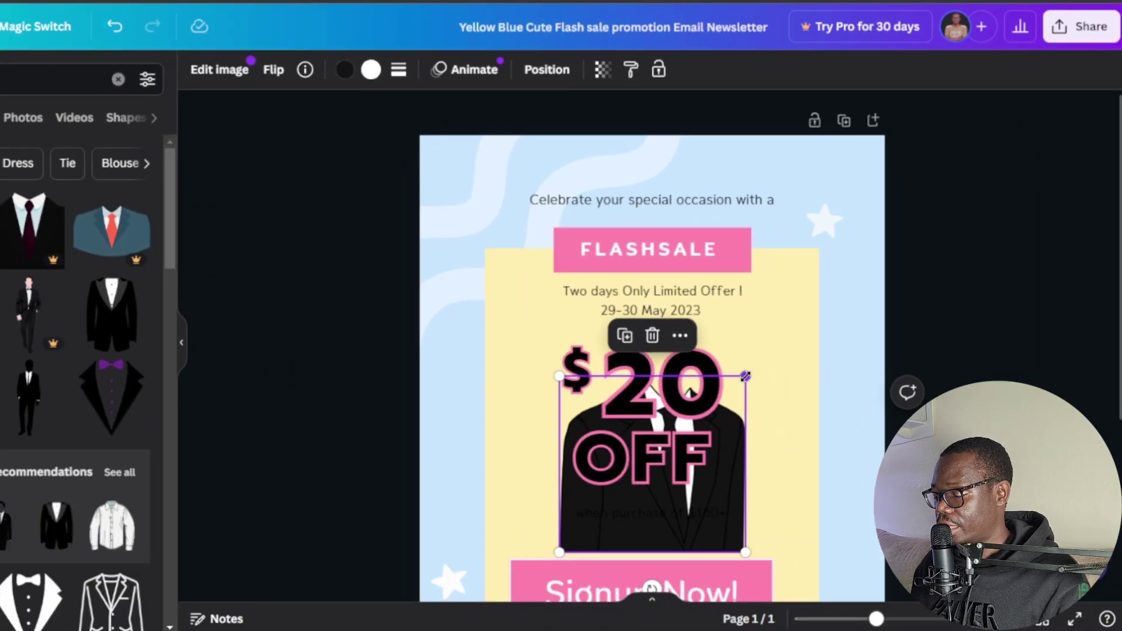
pyautogui.moveTo(746, 377); pyautogui.dragTo(941, 183)
pyautogui.moveTo(836, 374); pyautogui.dragTo(724, 377)
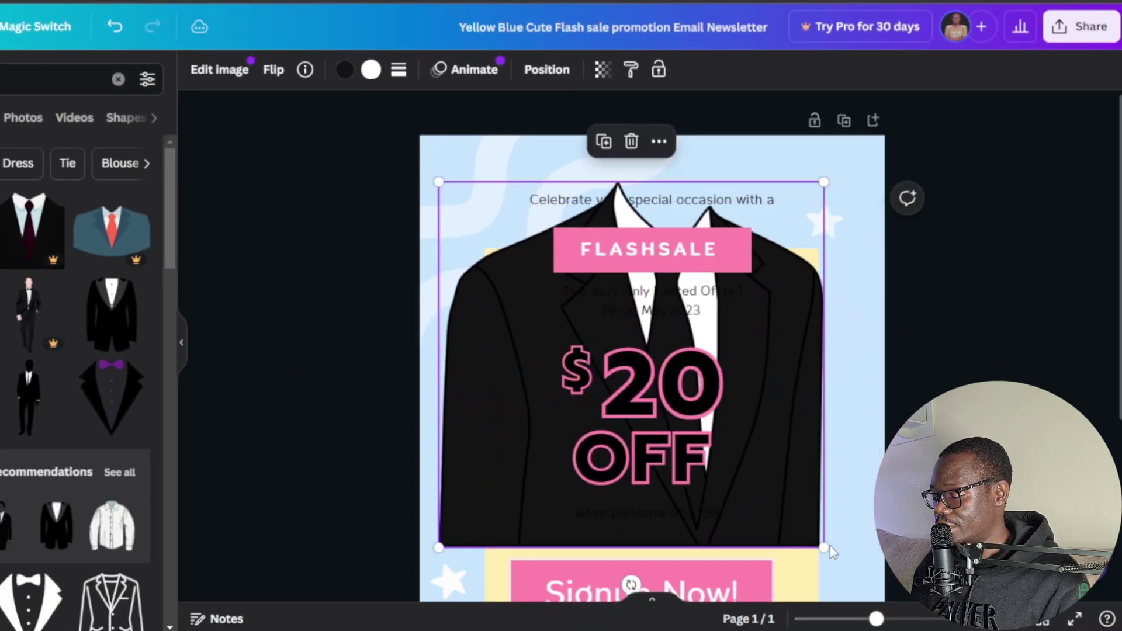
pyautogui.moveTo(821, 546); pyautogui.dragTo(859, 580)
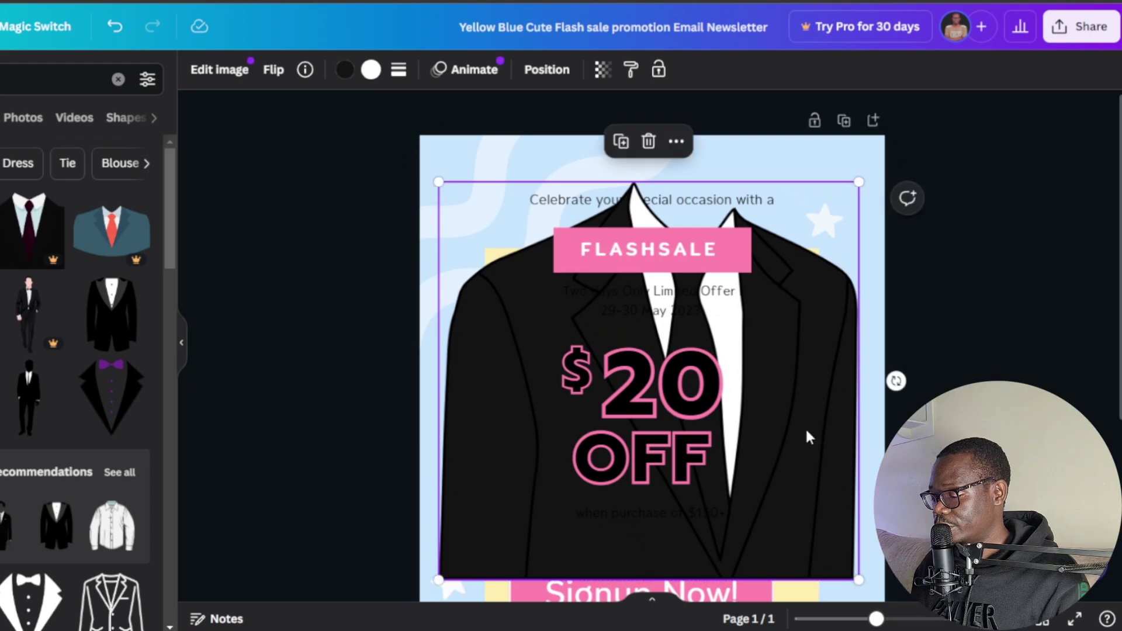
# Send the suit jacket graphic to the back, behind the yellow panel and texts, and review the layout
pyautogui.click(549, 71)
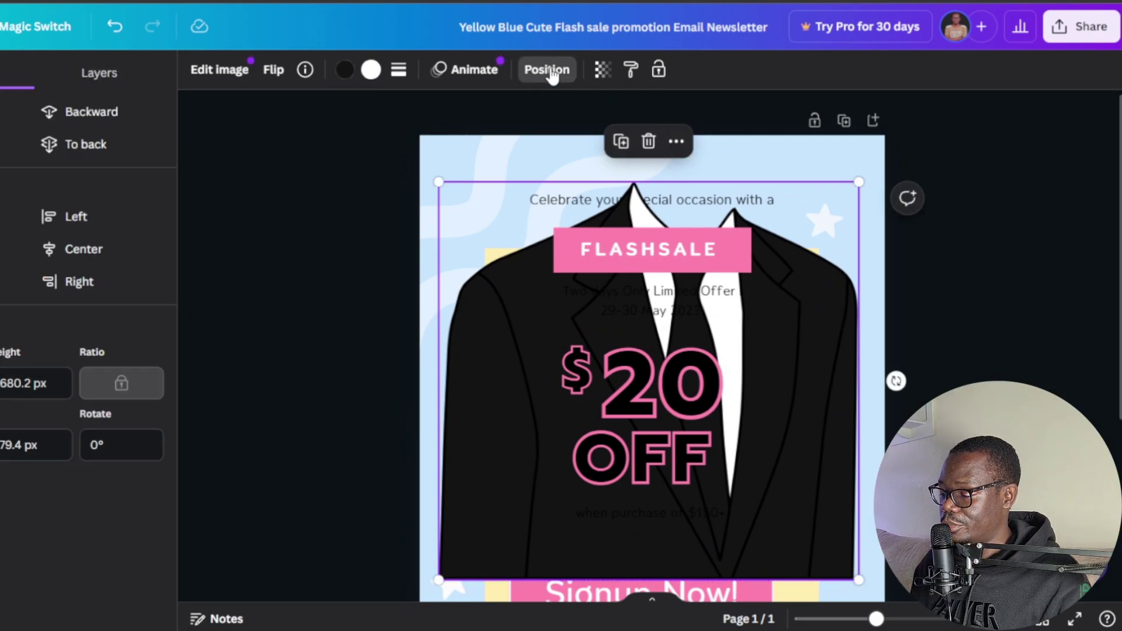
pyautogui.click(86, 143)
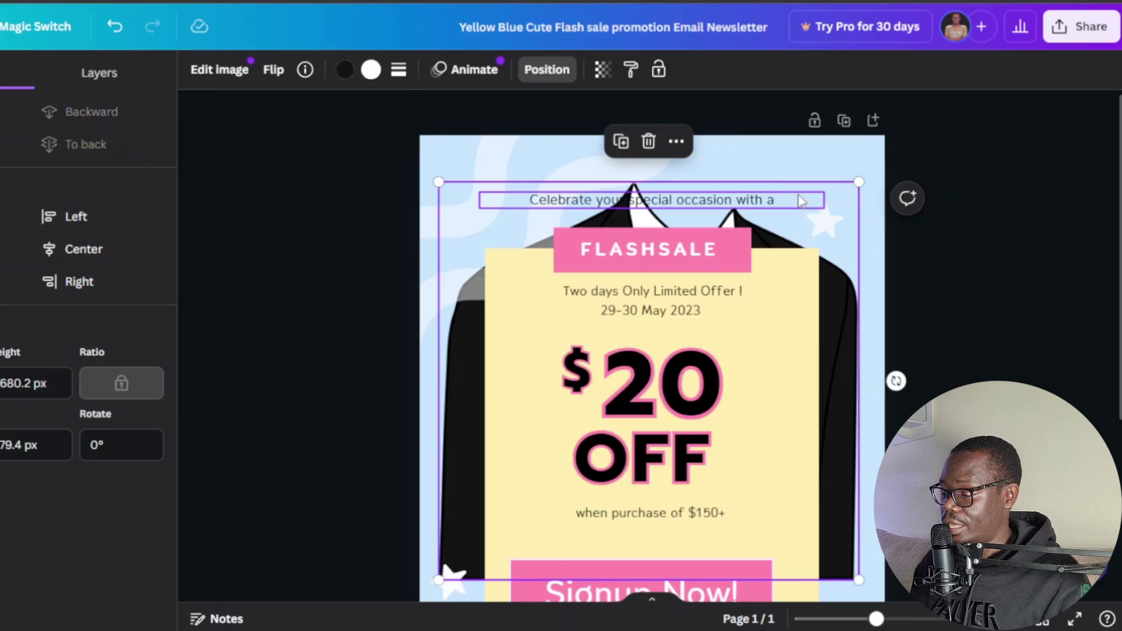
pyautogui.click(870, 374)
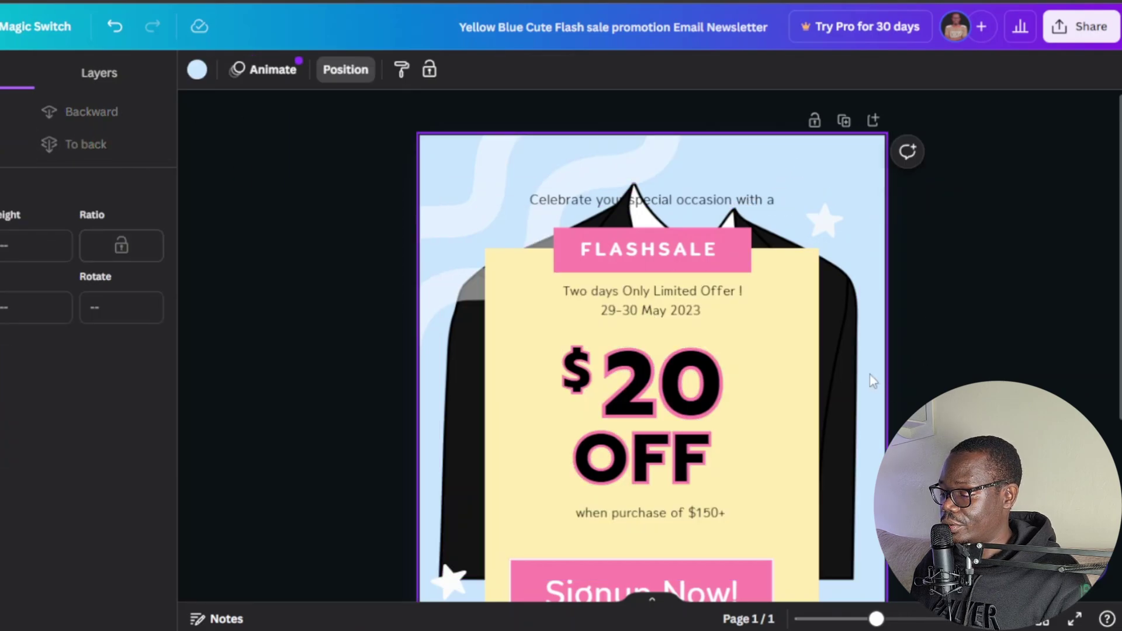
pyautogui.scroll(-5, 855, 384)
pyautogui.scroll(3, 854, 386)
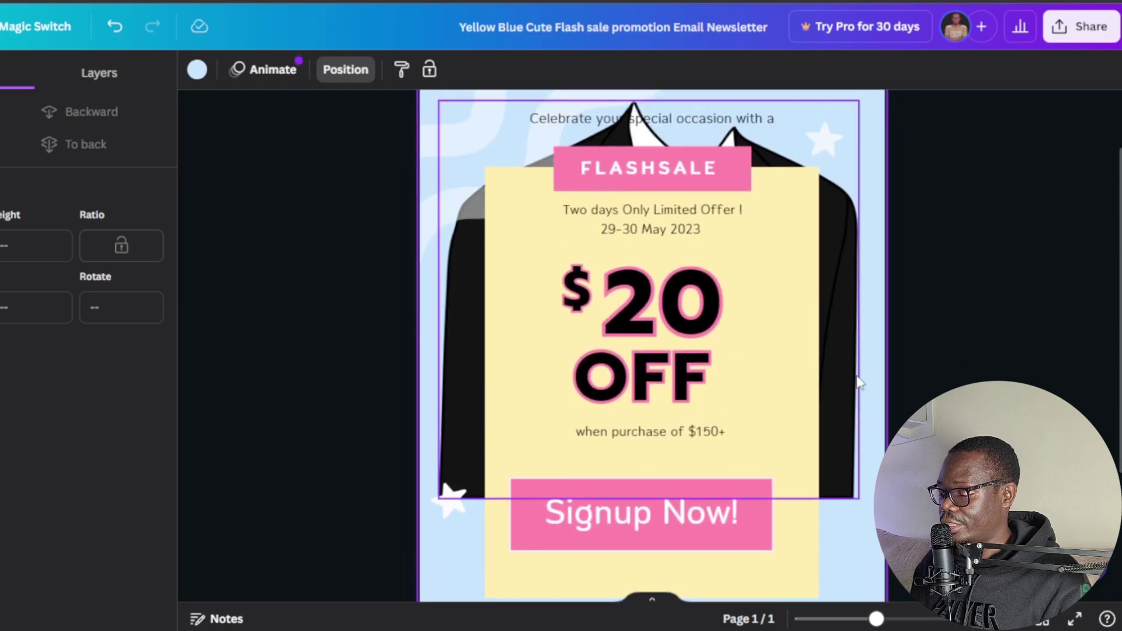
pyautogui.scroll(3, 854, 388)
pyautogui.scroll(-3, 854, 388)
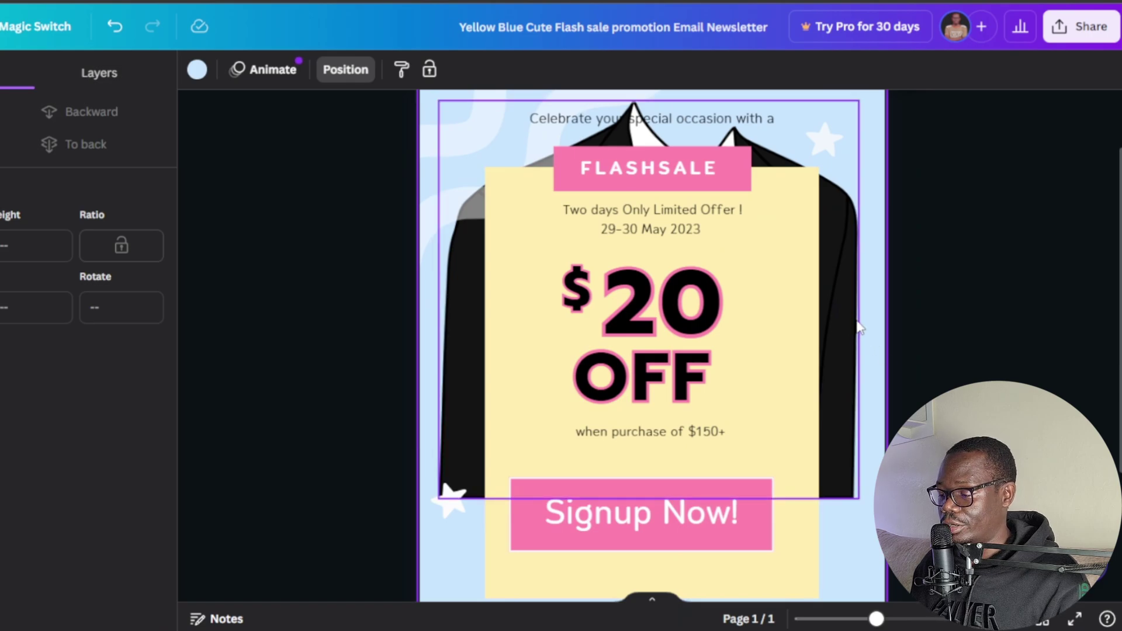
pyautogui.scroll(2, 859, 327)
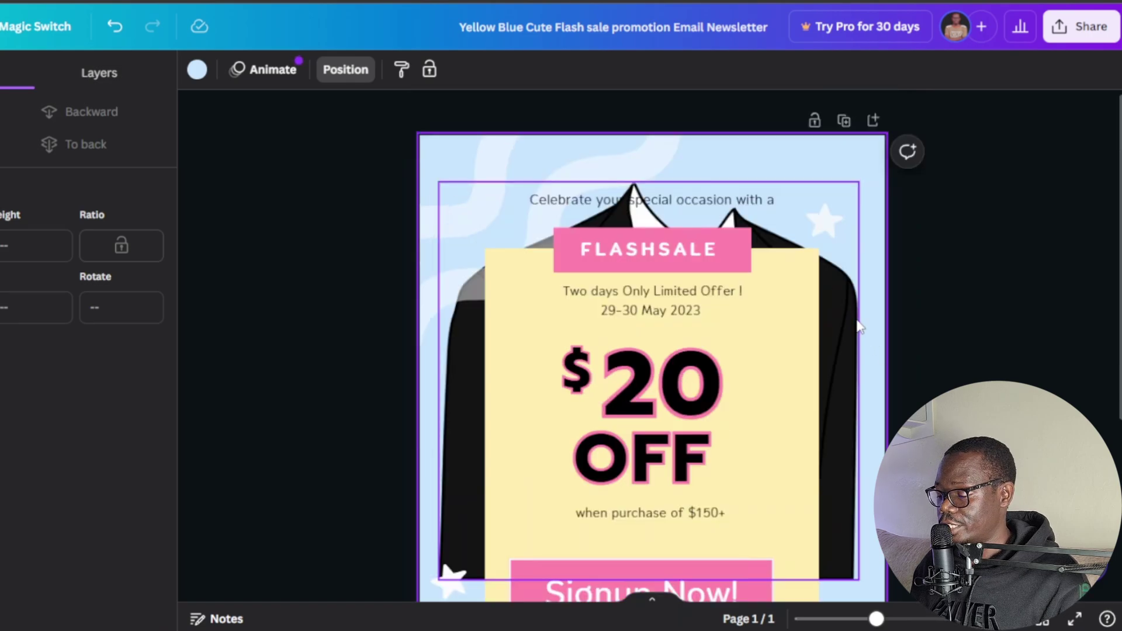
# Try extending the yellow panel's bottom edge slightly downward and undo the change
pyautogui.scroll(-6, 860, 327)
pyautogui.click(764, 206)
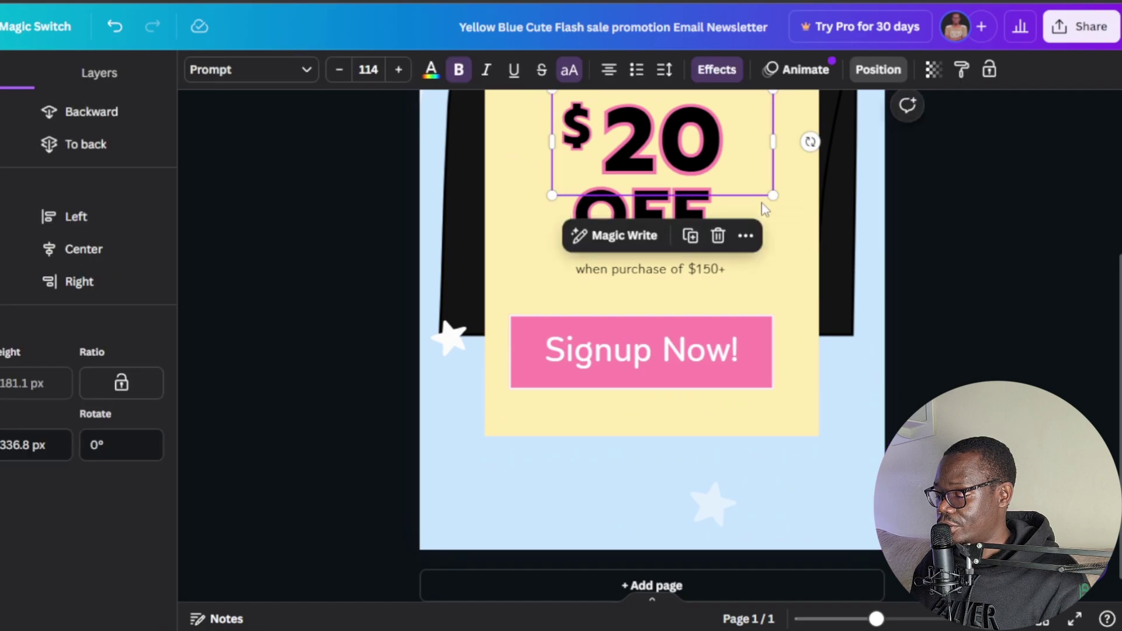
pyautogui.click(797, 214)
pyautogui.moveTo(652, 433); pyautogui.dragTo(652, 452)
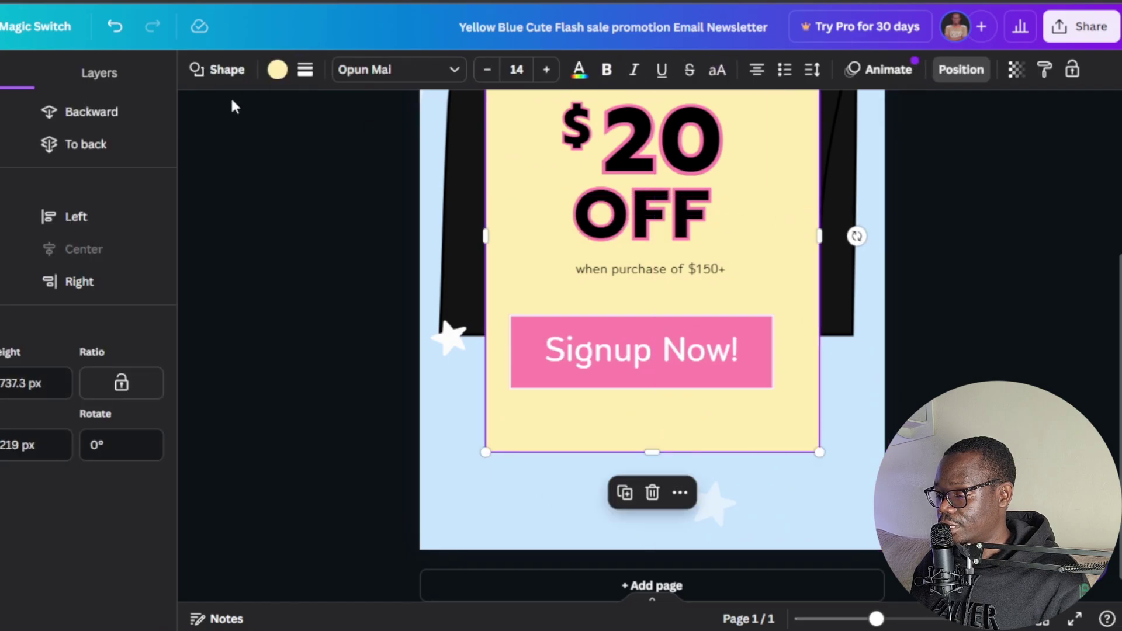
pyautogui.click(116, 27)
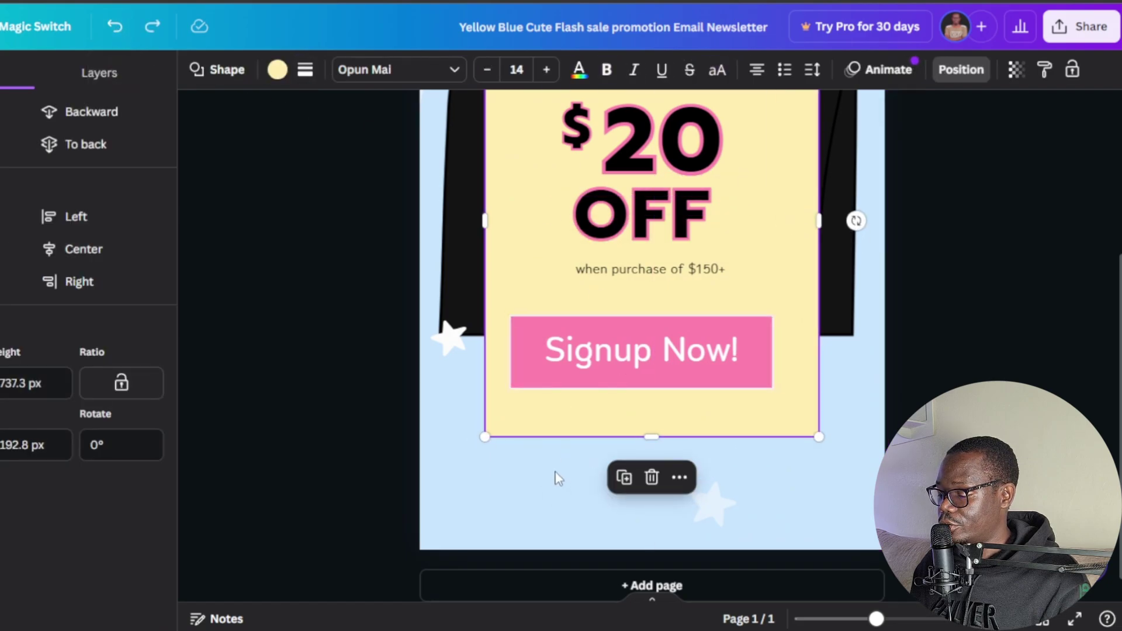
# Delete the black suit jacket graphic from the newsletter and clear the selection
pyautogui.scroll(6, 526, 431)
pyautogui.click(610, 187)
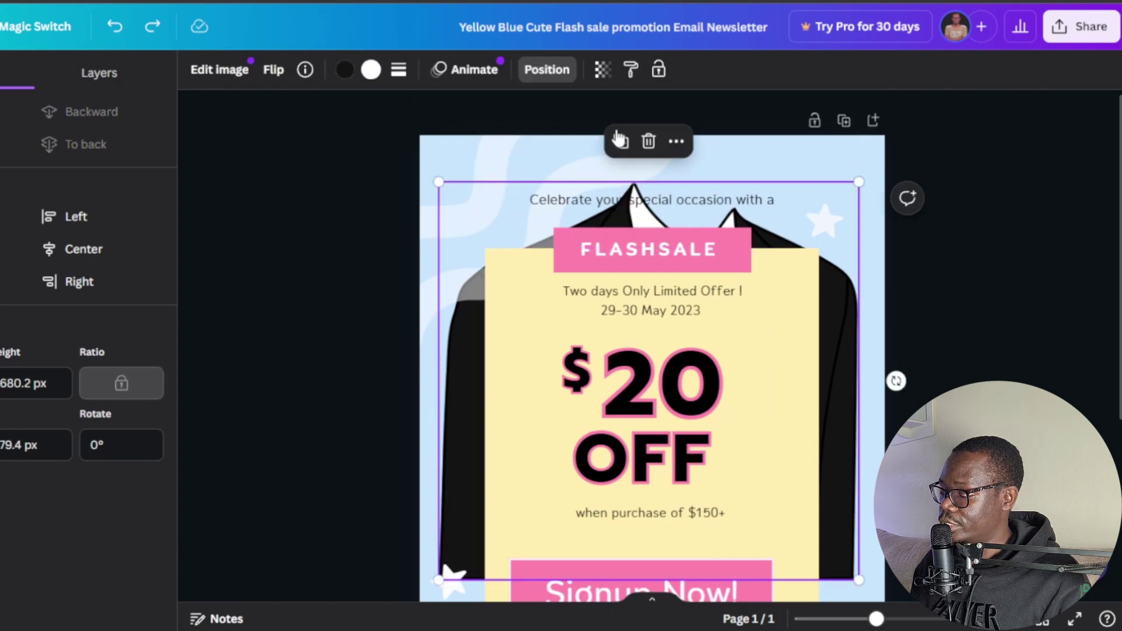
pyautogui.click(649, 141)
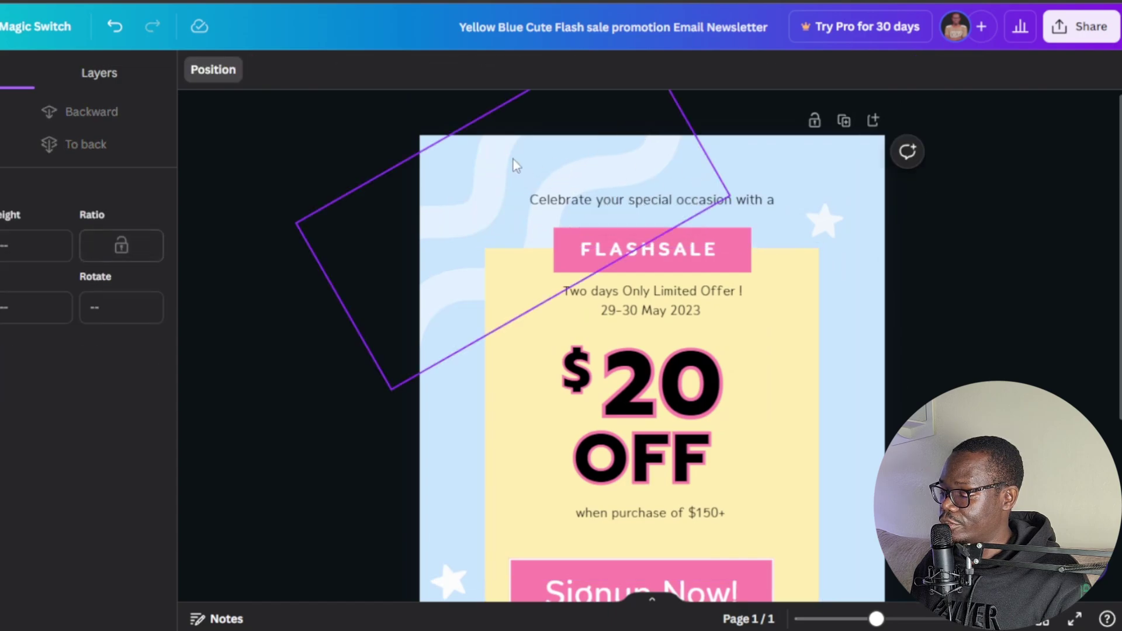
pyautogui.click(491, 168)
pyautogui.click(981, 186)
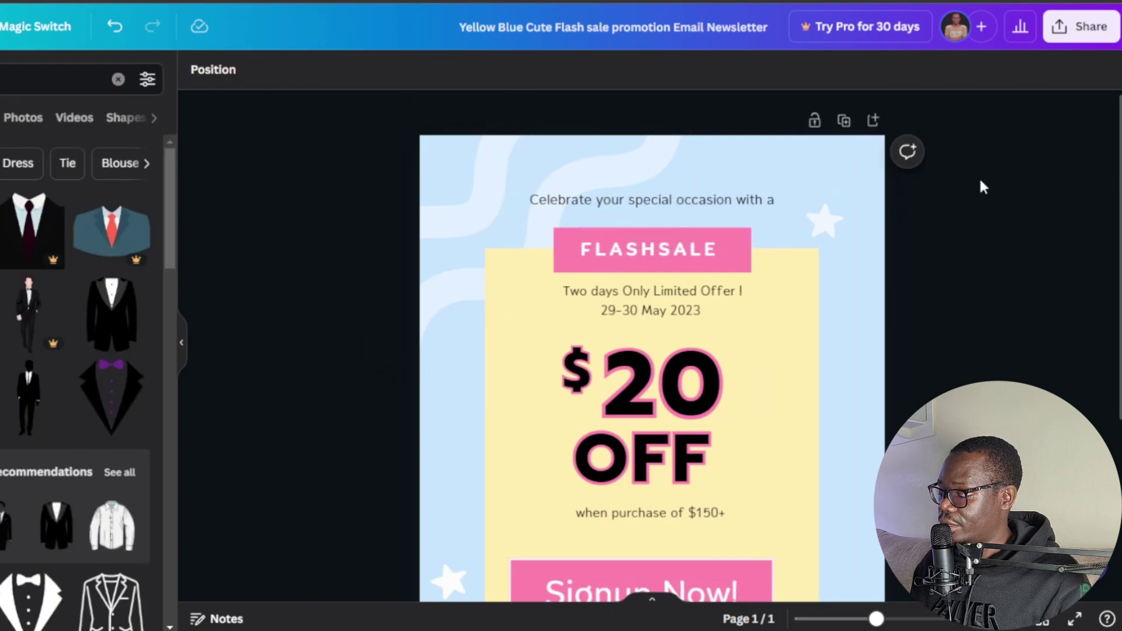
# Group the sale texts, yellow panel, "Signup Now!" button and wavy shape, and move the group down to free the page's top
pyautogui.moveTo(746, 161); pyautogui.dragTo(649, 613)
pyautogui.scroll(-4, 721, 237)
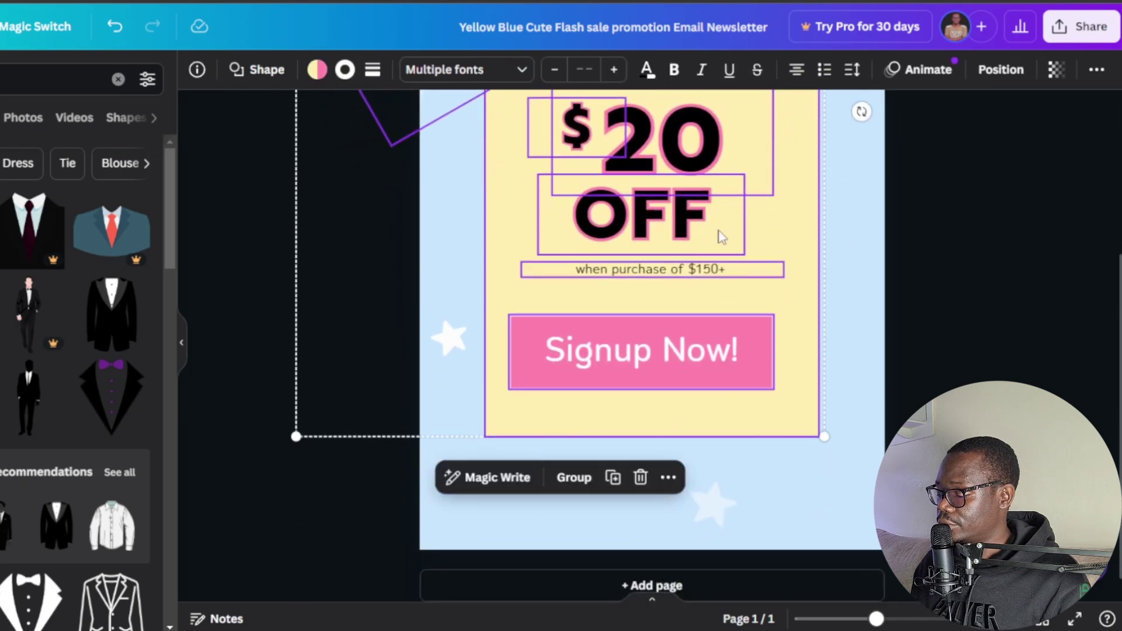
pyautogui.click(574, 478)
pyautogui.scroll(3, 681, 251)
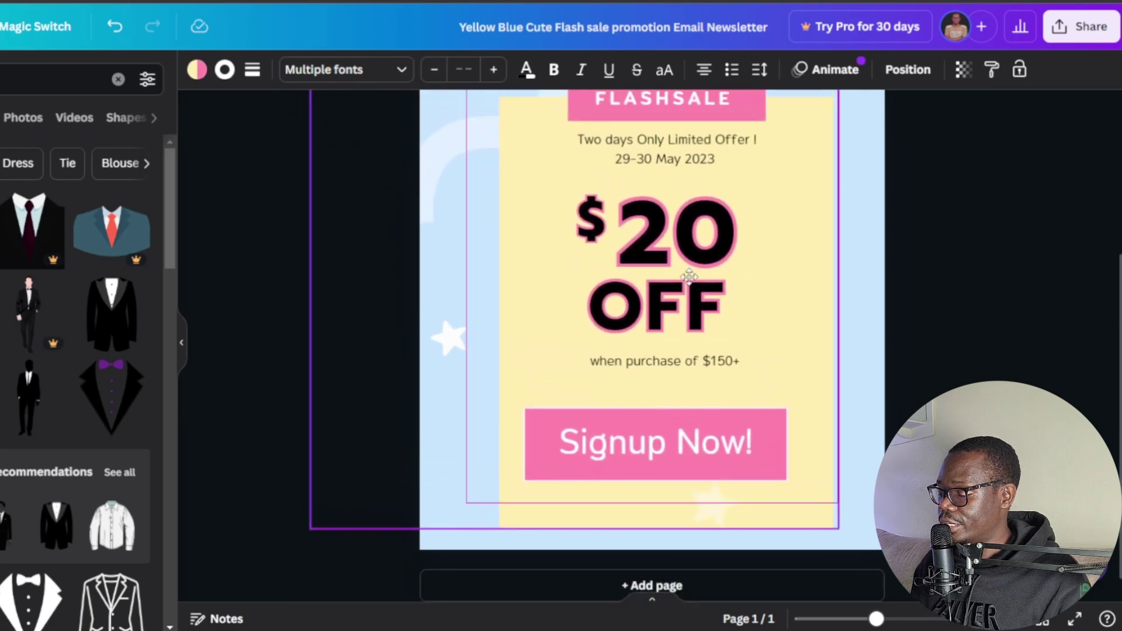
pyautogui.scroll(4, 777, 292)
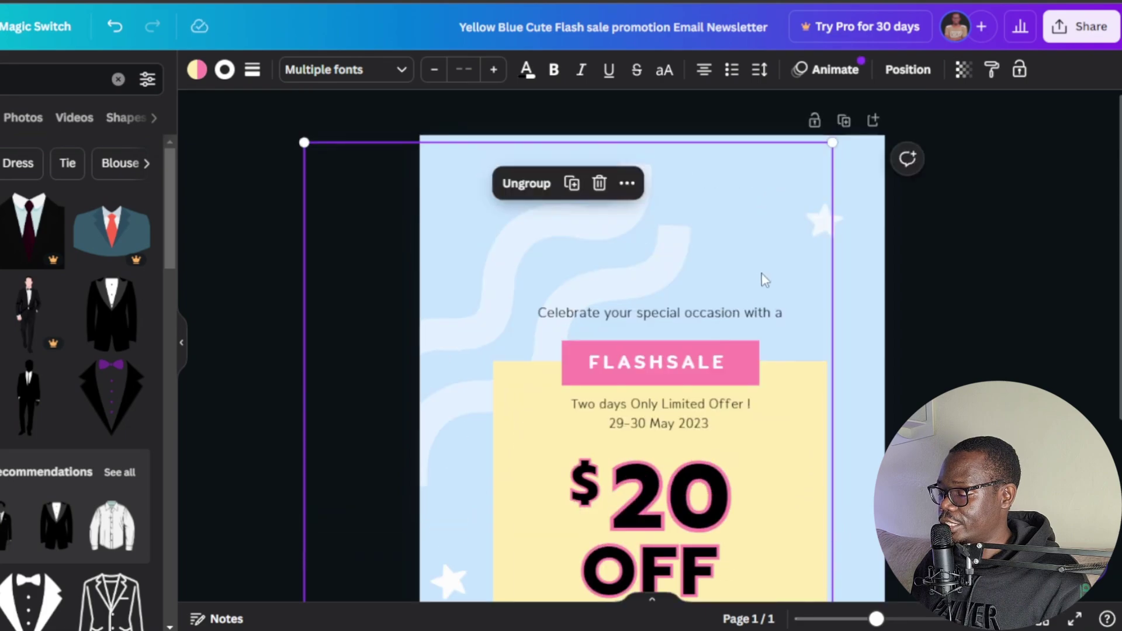
pyautogui.click(870, 216)
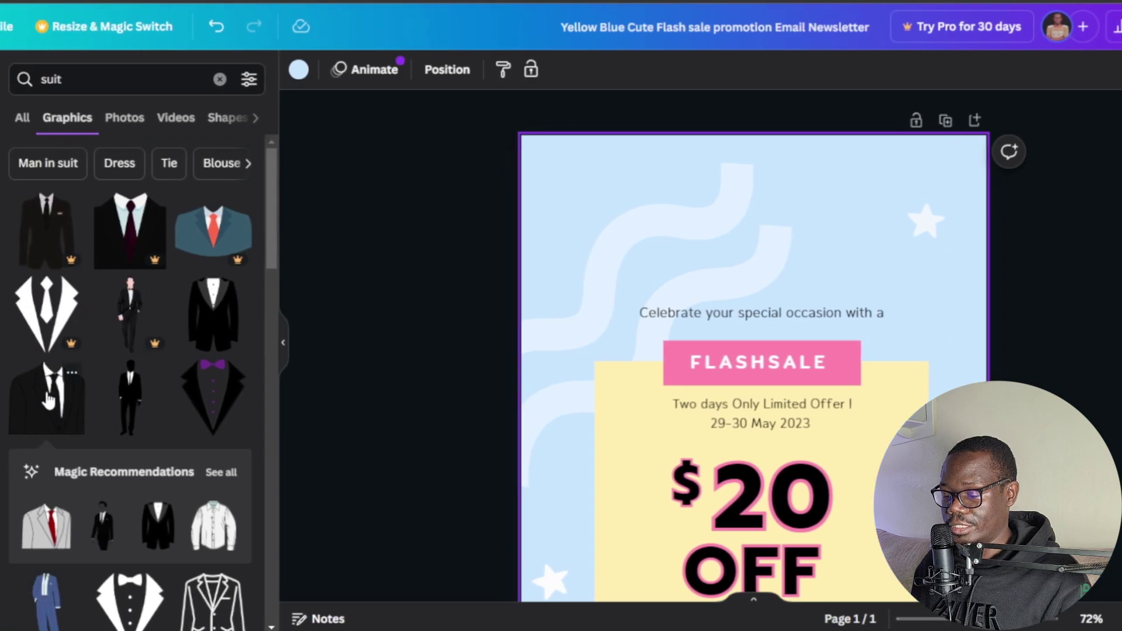
# Switch the "suit" results to photos, add the photo of the man buttoning a blue suit and centre it at the page's top edge
pyautogui.click(125, 117)
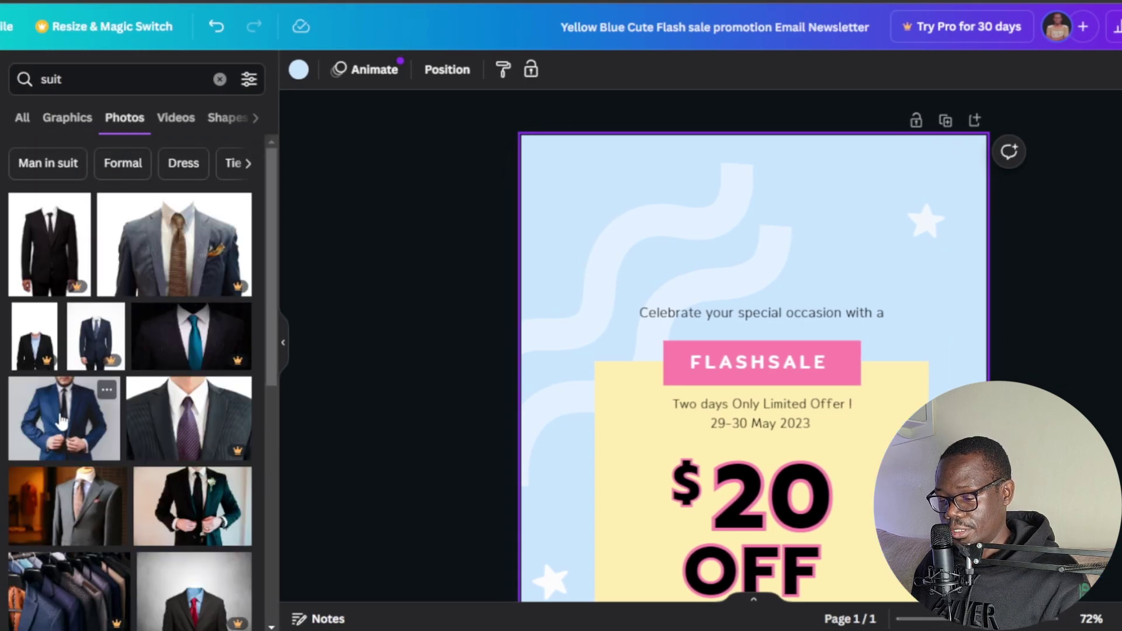
pyautogui.scroll(-1, 61, 429)
pyautogui.scroll(1, 66, 424)
pyautogui.click(62, 419)
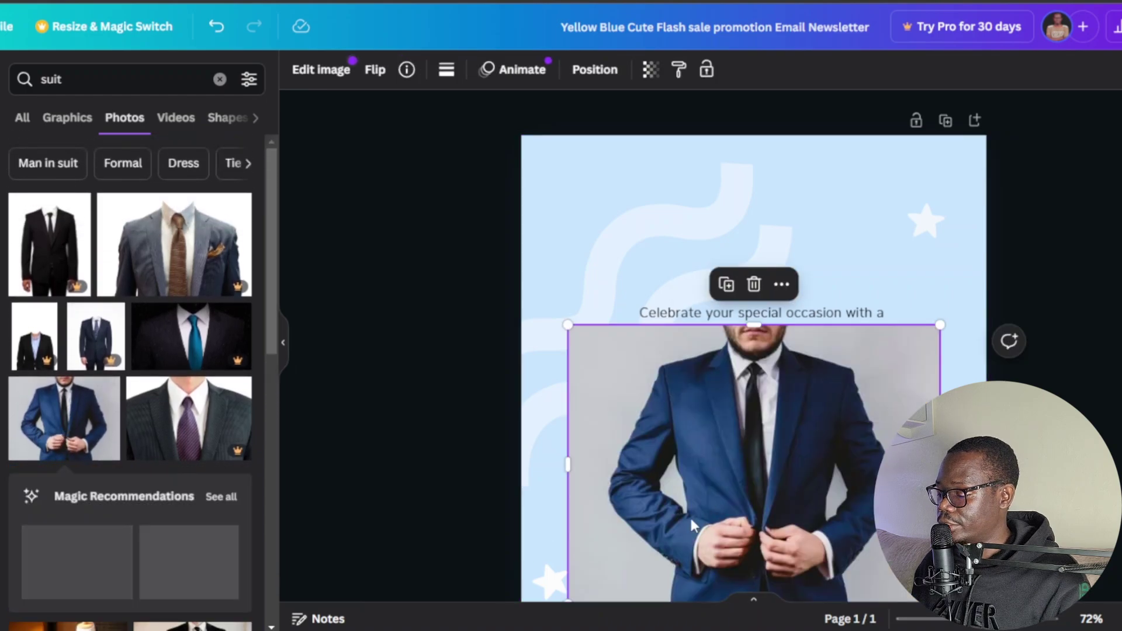
pyautogui.moveTo(798, 472); pyautogui.dragTo(789, 292)
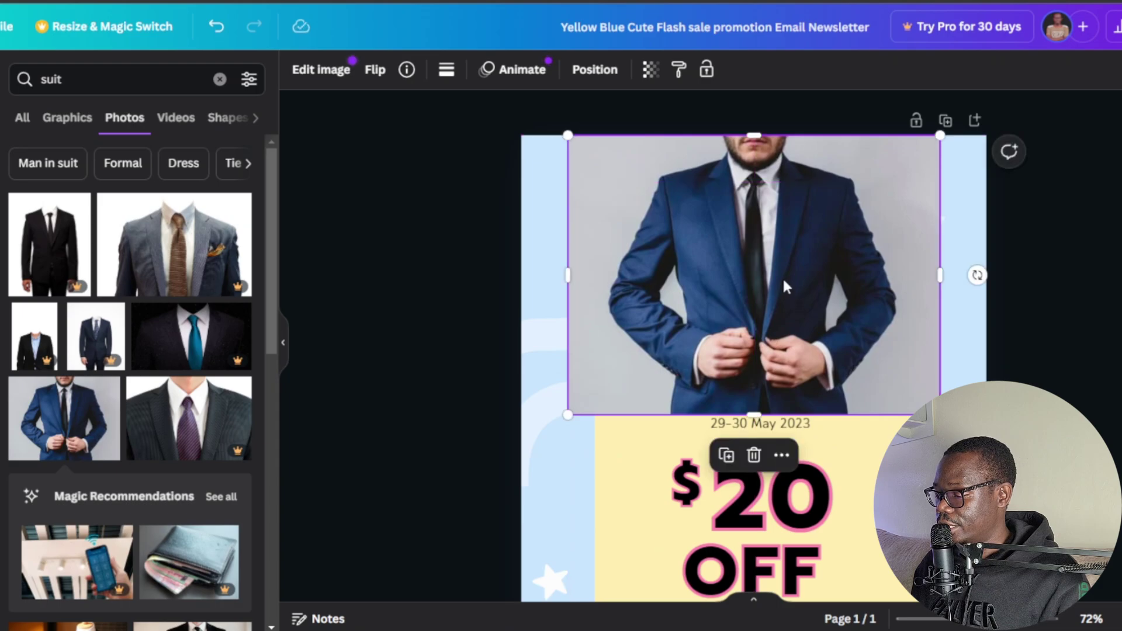
# Send the blue suit photo to the back, behind the flash sale banner and yellow panel
pyautogui.click(594, 70)
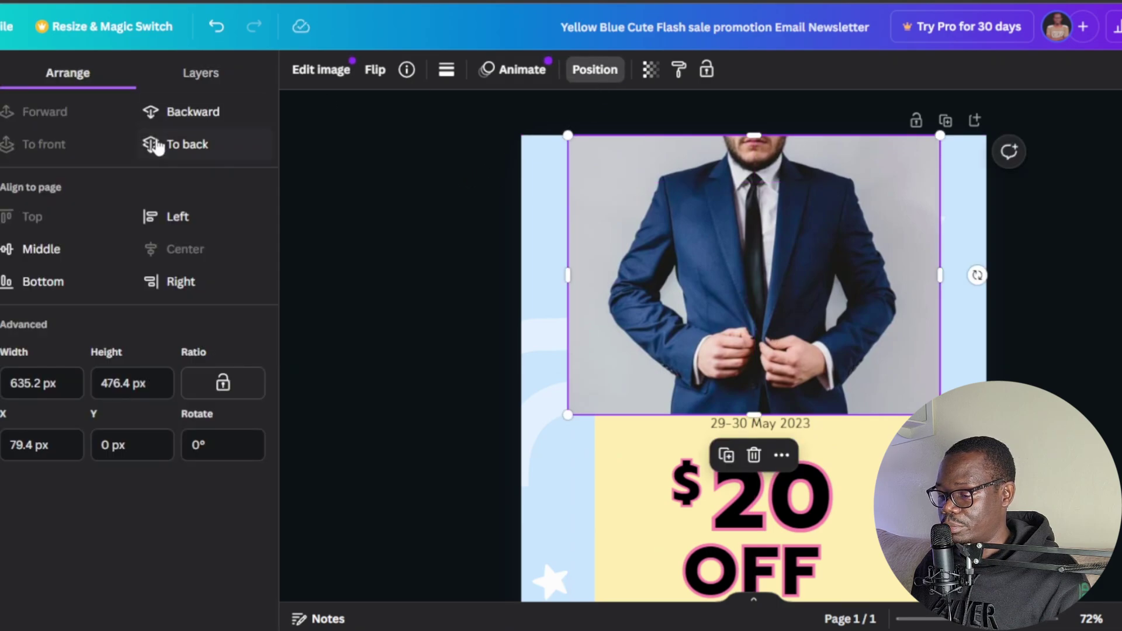
pyautogui.click(196, 144)
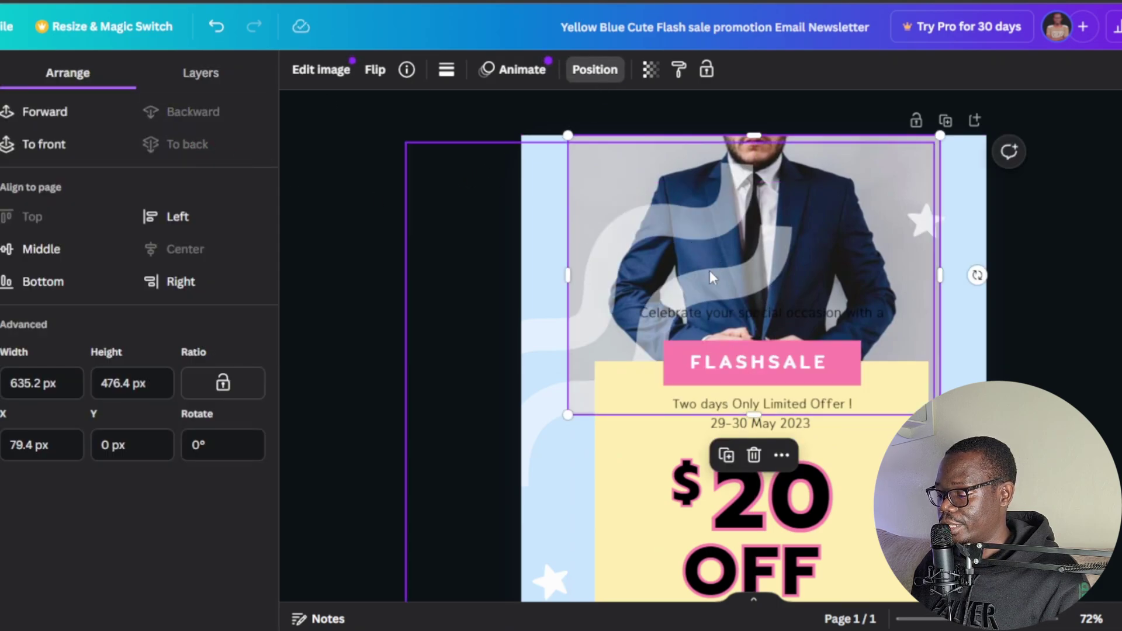
pyautogui.press('Escape')
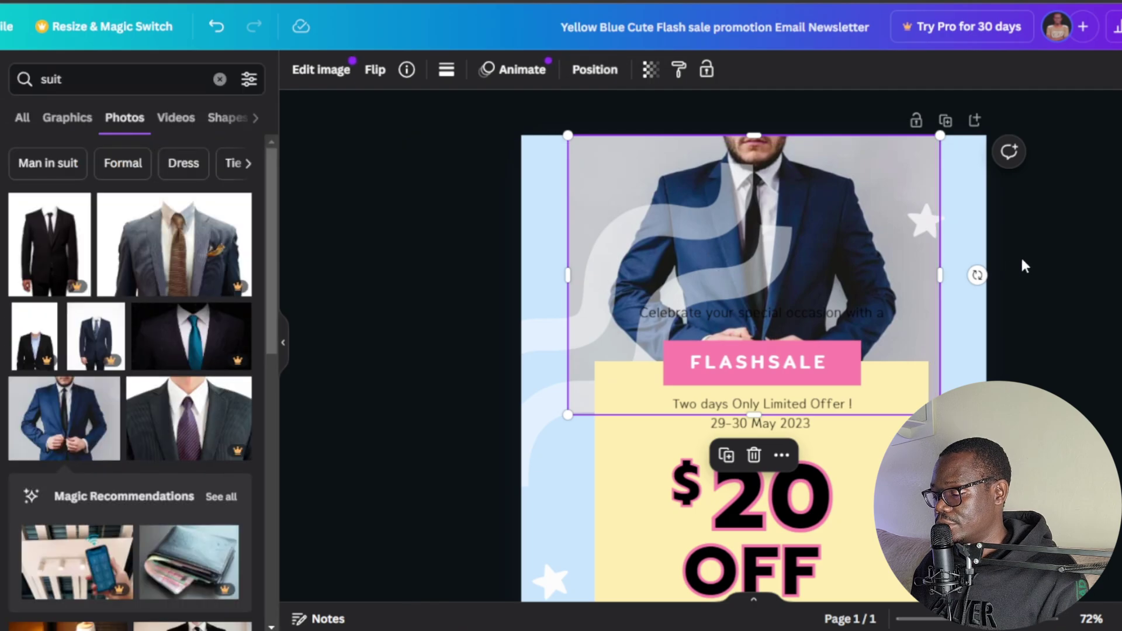
# Ungroup the sale elements and delete the wavy shape and the "Celebrate your special occasion with a" text over the suit photo
pyautogui.rightClick(713, 270)
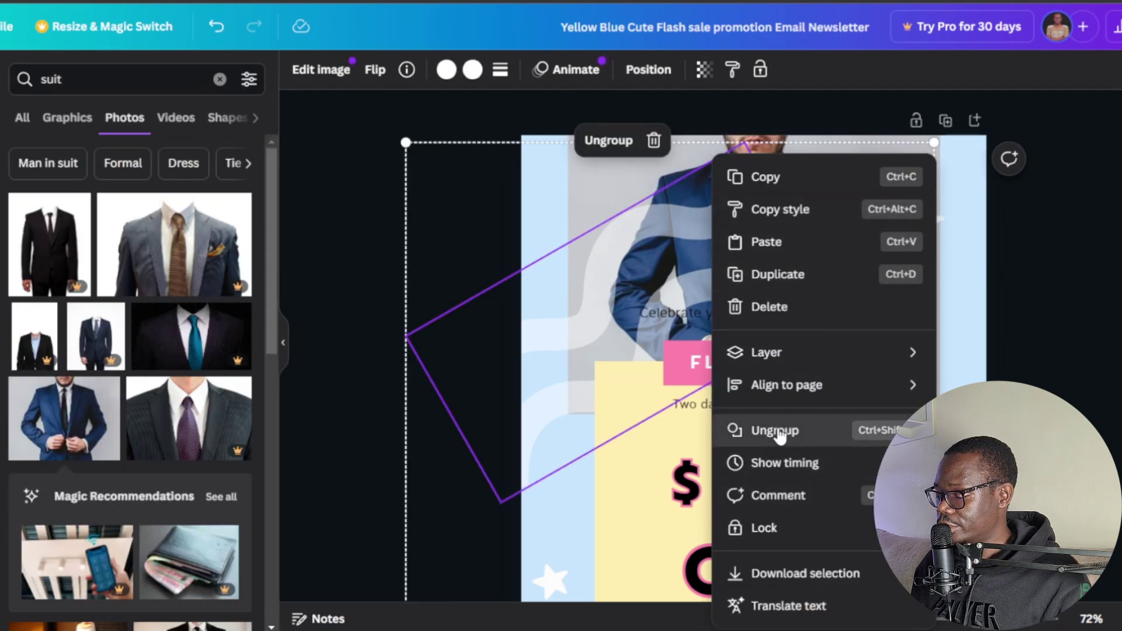
pyautogui.click(778, 435)
pyautogui.click(730, 244)
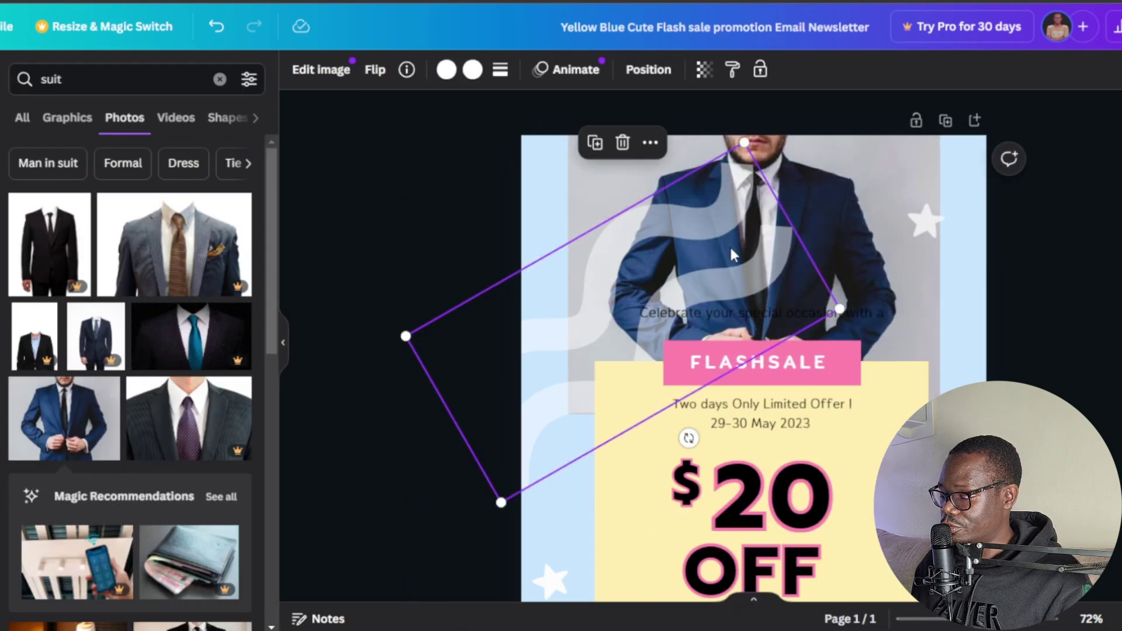
pyautogui.click(623, 143)
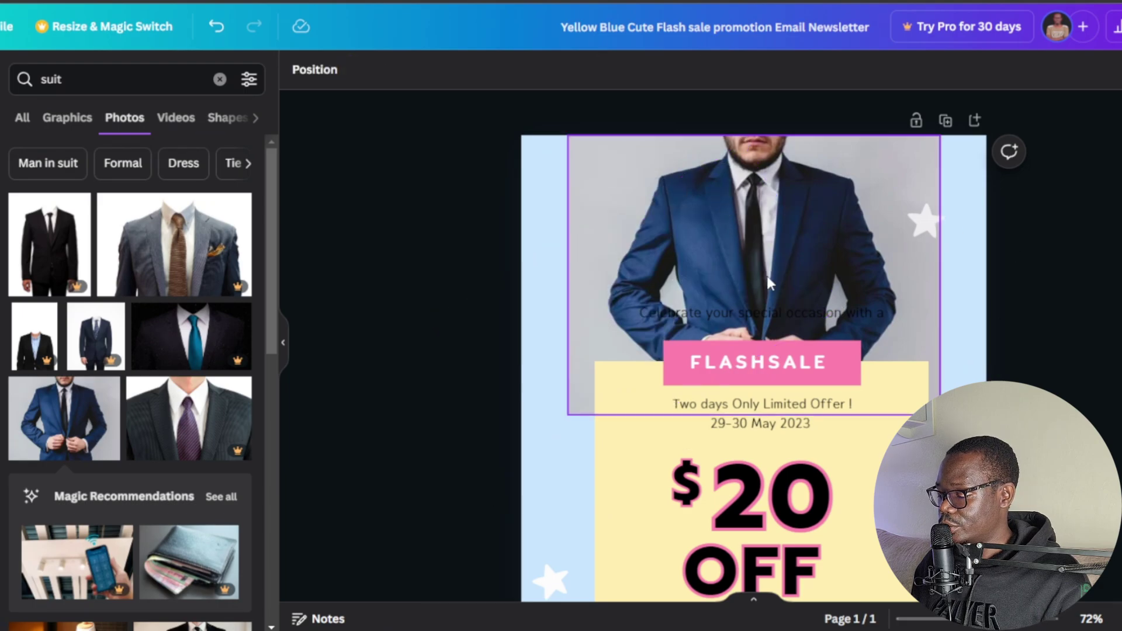
pyautogui.click(769, 307)
pyautogui.click(817, 263)
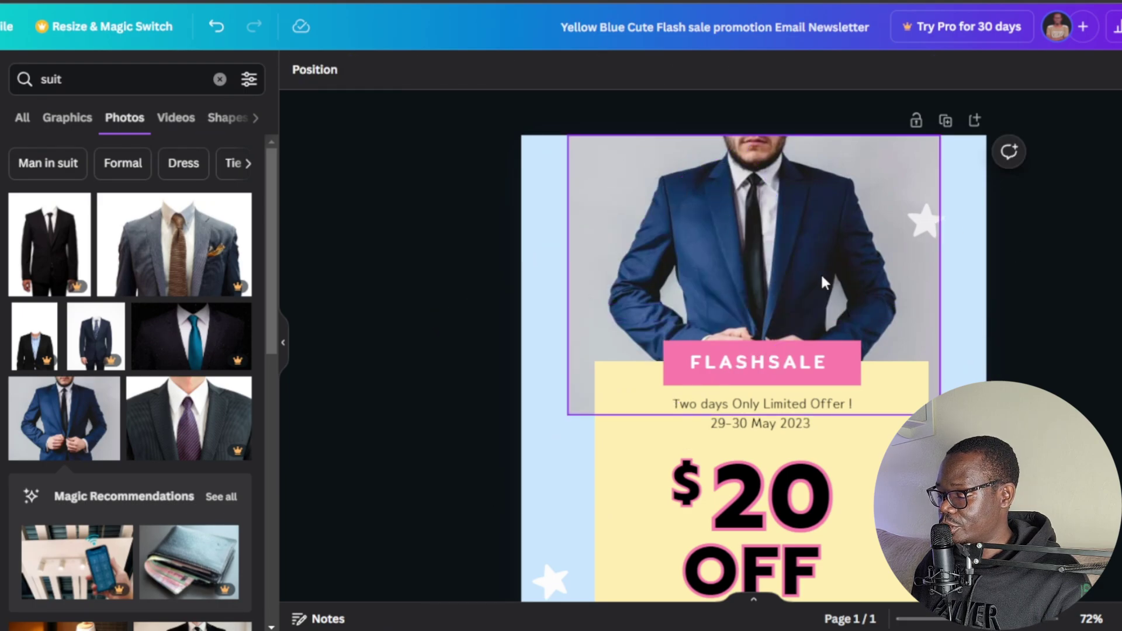
# Set the page background to the grey #C7CACD sampled from the suit photo's backdrop with the eyedropper
pyautogui.scroll(-5, 787, 331)
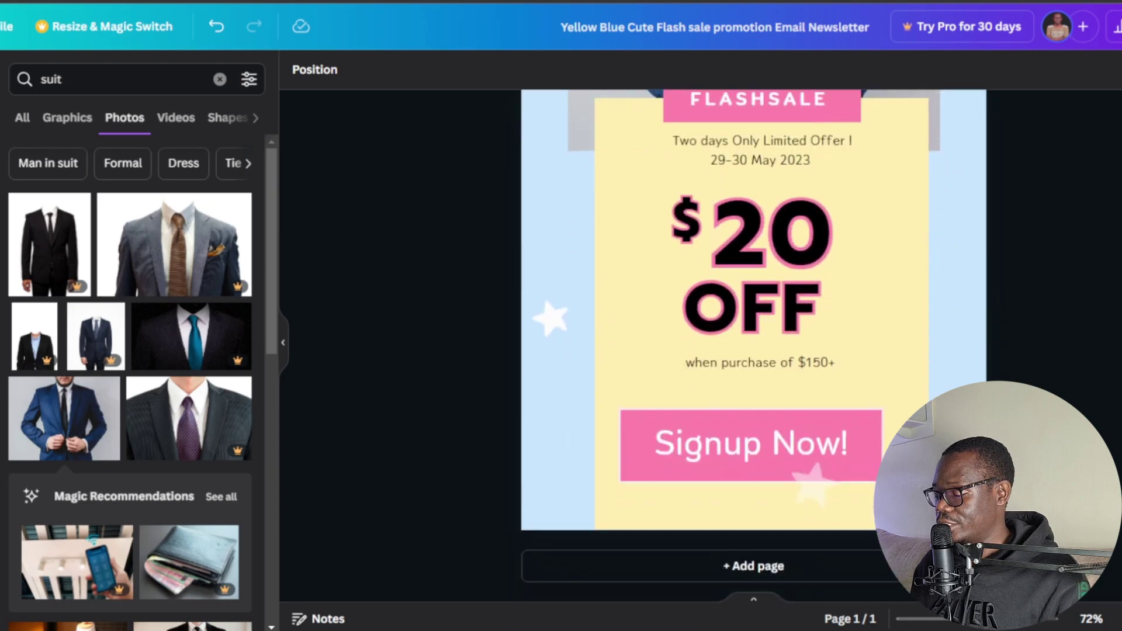
pyautogui.scroll(3, 786, 331)
pyautogui.scroll(1, 845, 338)
pyautogui.scroll(-4, 845, 338)
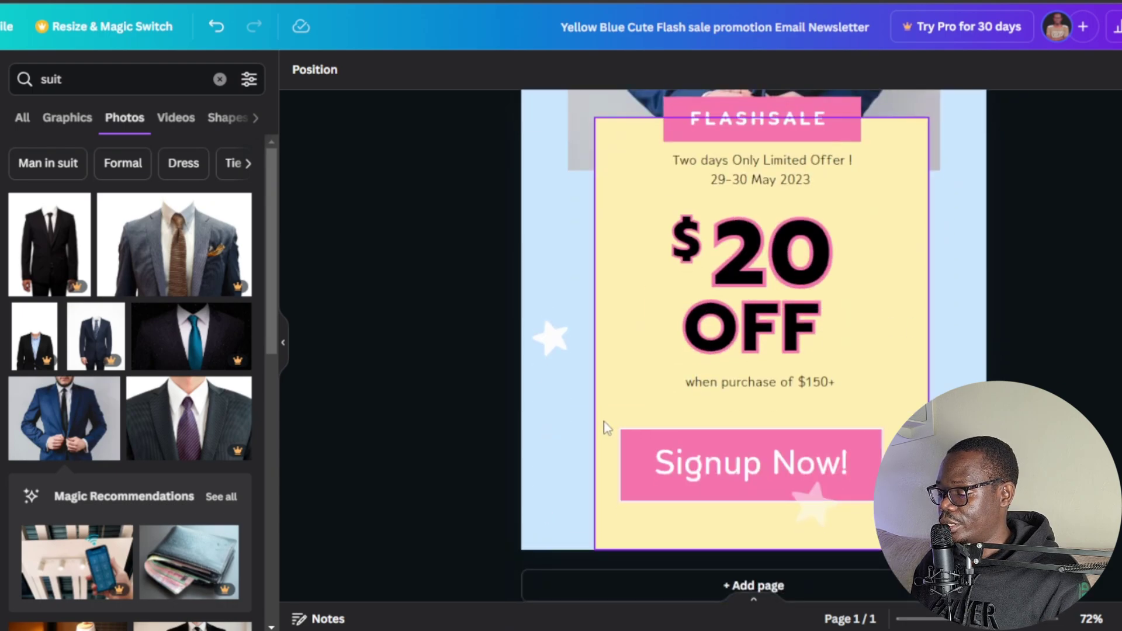
pyautogui.scroll(3, 912, 316)
pyautogui.scroll(2, 941, 291)
pyautogui.scroll(-2, 778, 327)
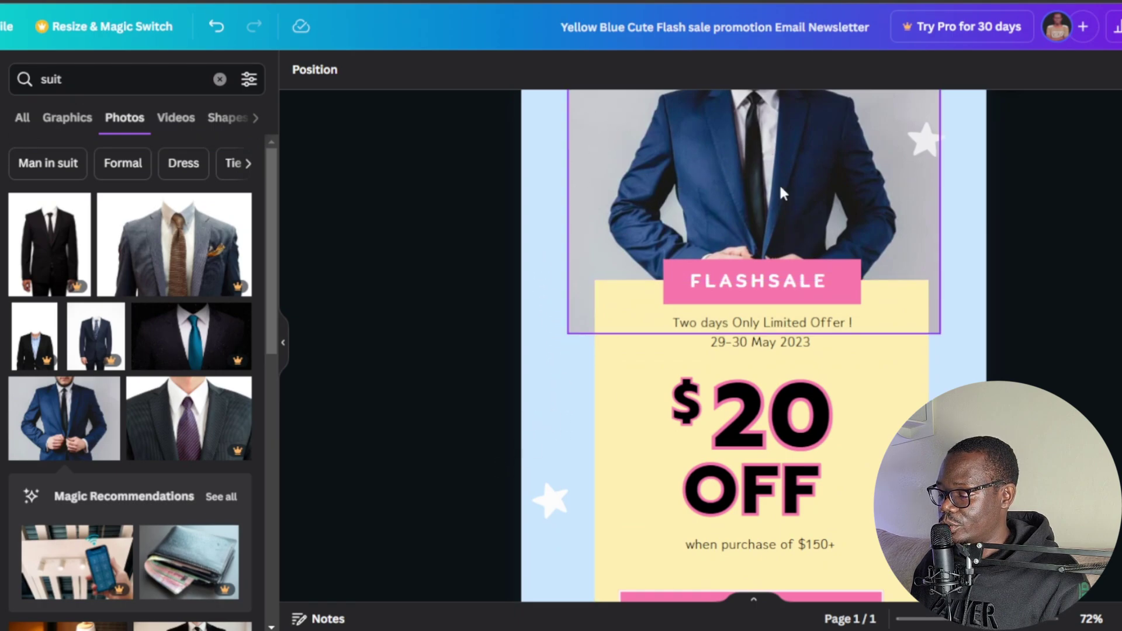
pyautogui.click(555, 421)
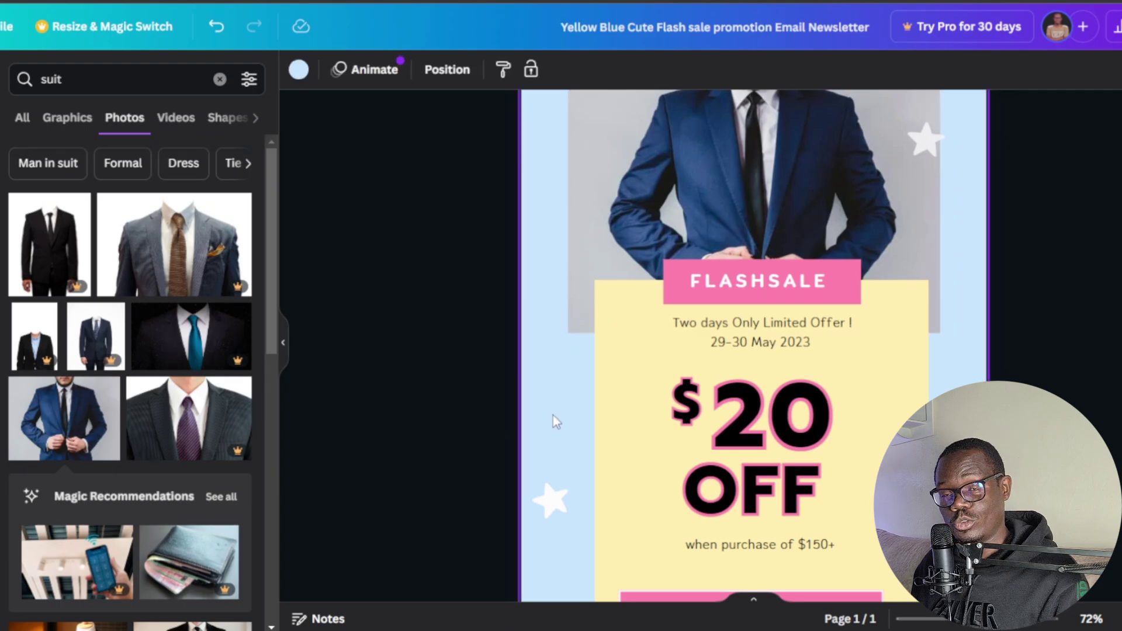
pyautogui.click(299, 70)
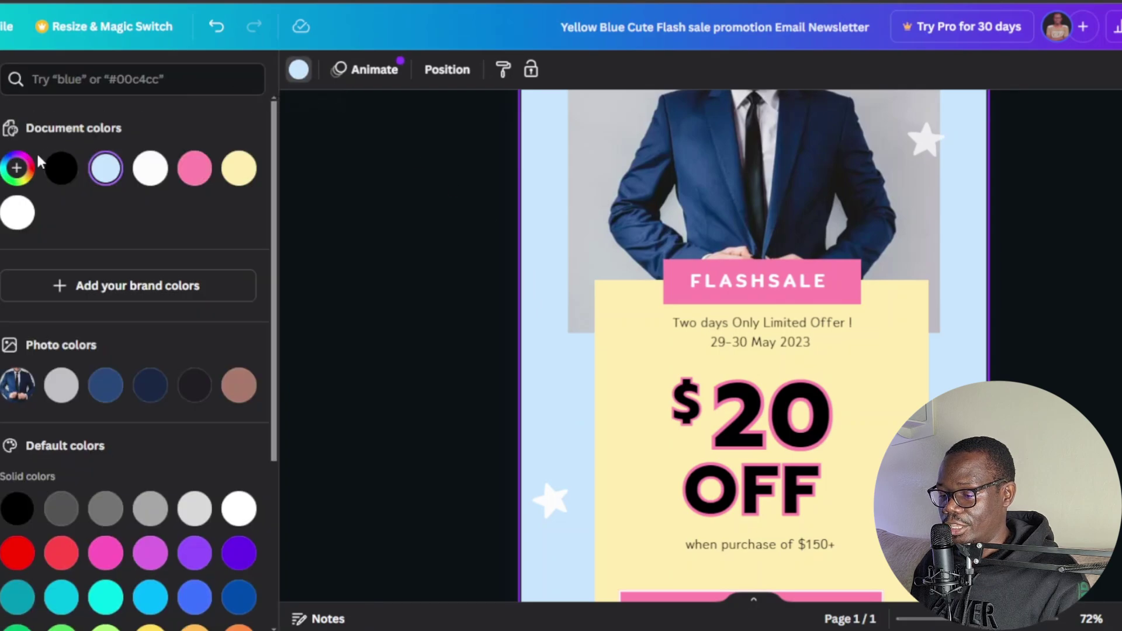
pyautogui.click(17, 170)
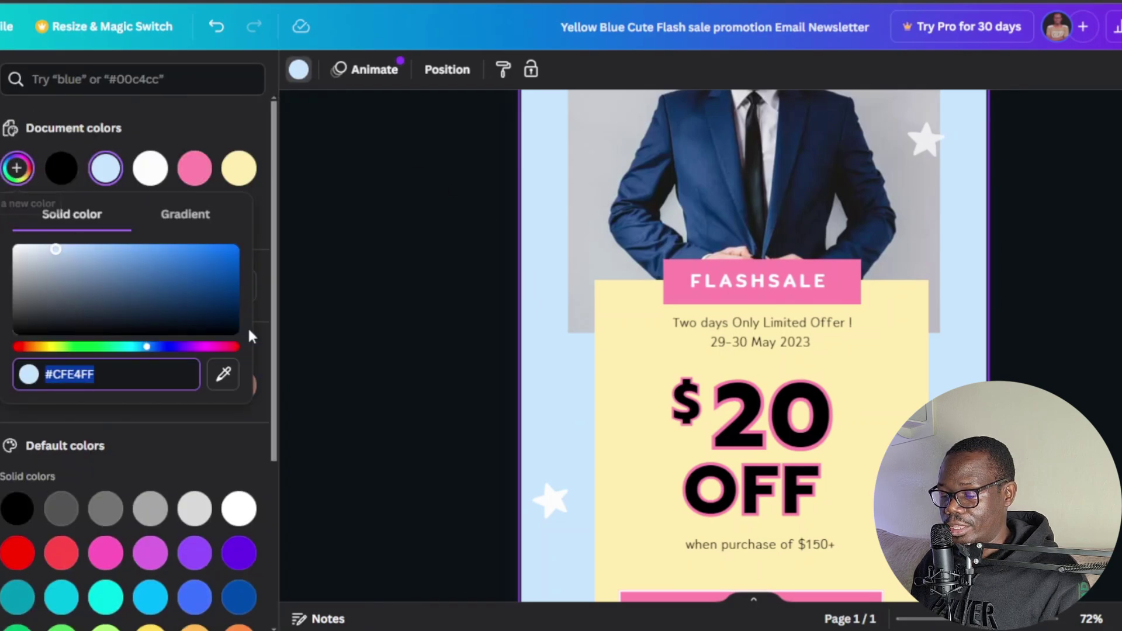
pyautogui.click(221, 374)
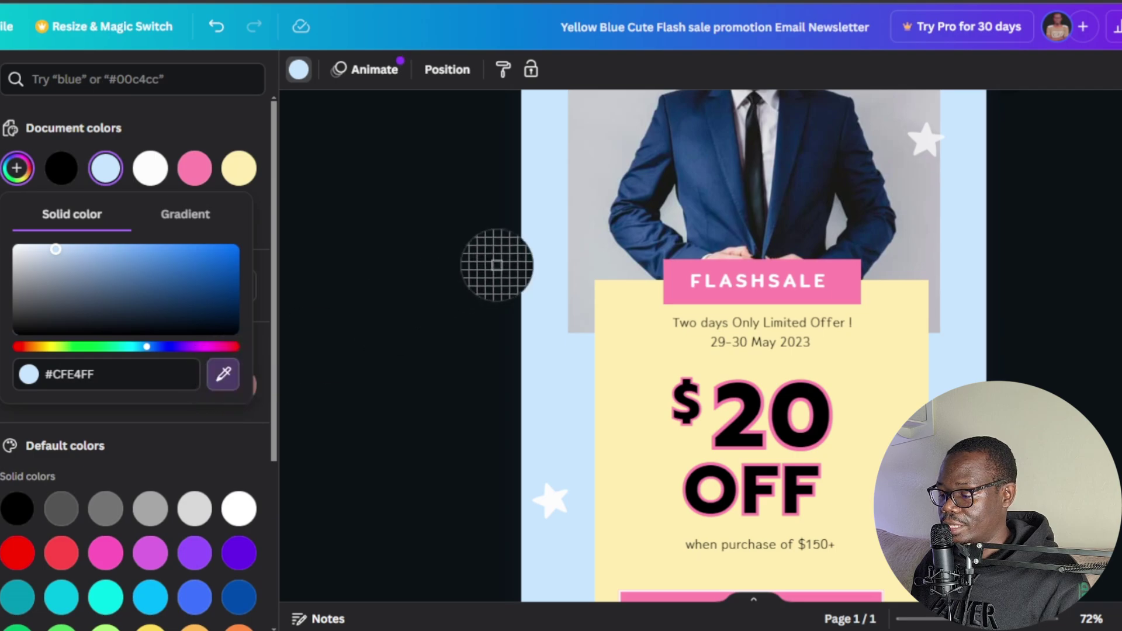
pyautogui.click(602, 152)
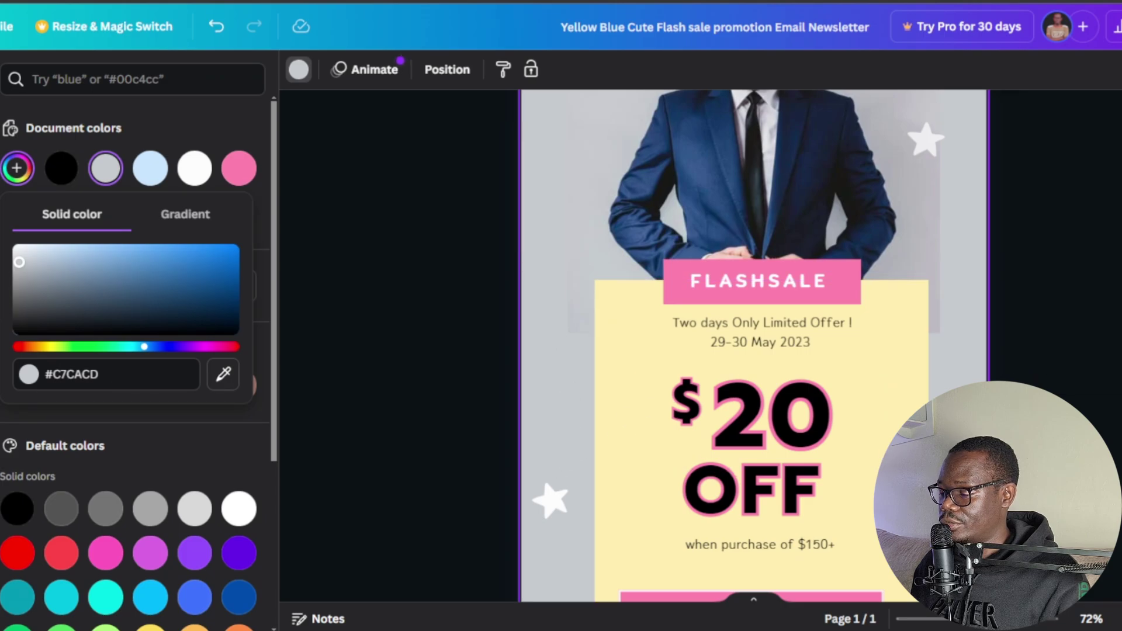
# Recolour the yellow sale panel light cyan (#99FFFF) with a custom solid colour and clear its selection
pyautogui.scroll(2, 497, 441)
pyautogui.scroll(-8, 647, 391)
pyautogui.scroll(4, 886, 406)
pyautogui.click(911, 380)
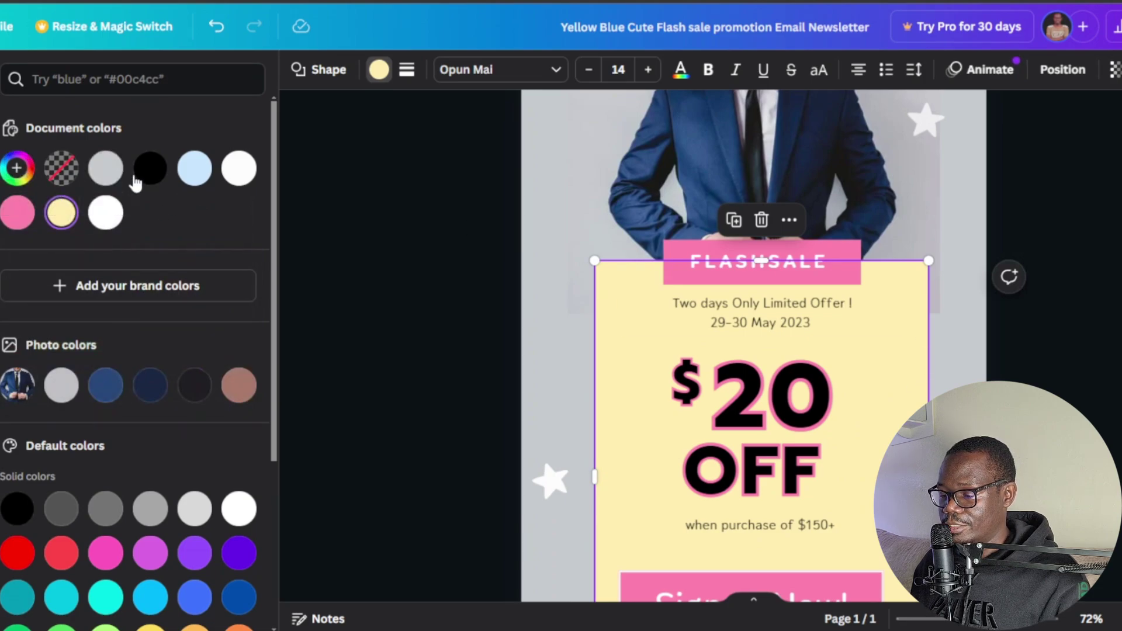
pyautogui.click(5, 168)
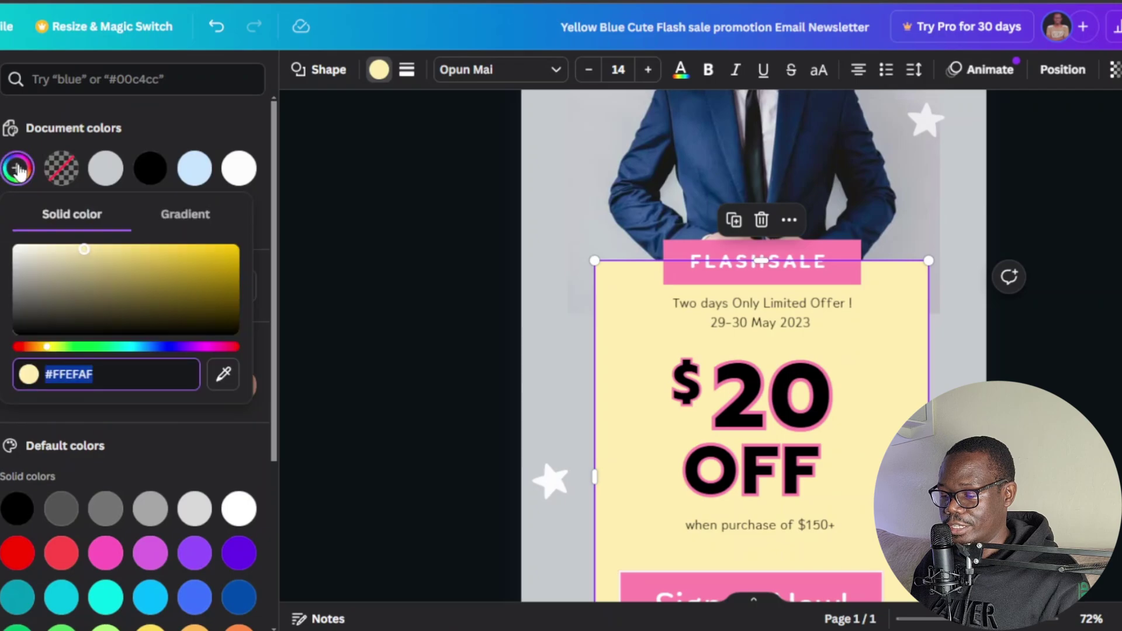
pyautogui.click(222, 252)
pyautogui.moveTo(223, 257); pyautogui.dragTo(235, 249)
pyautogui.moveTo(51, 351); pyautogui.dragTo(123, 353)
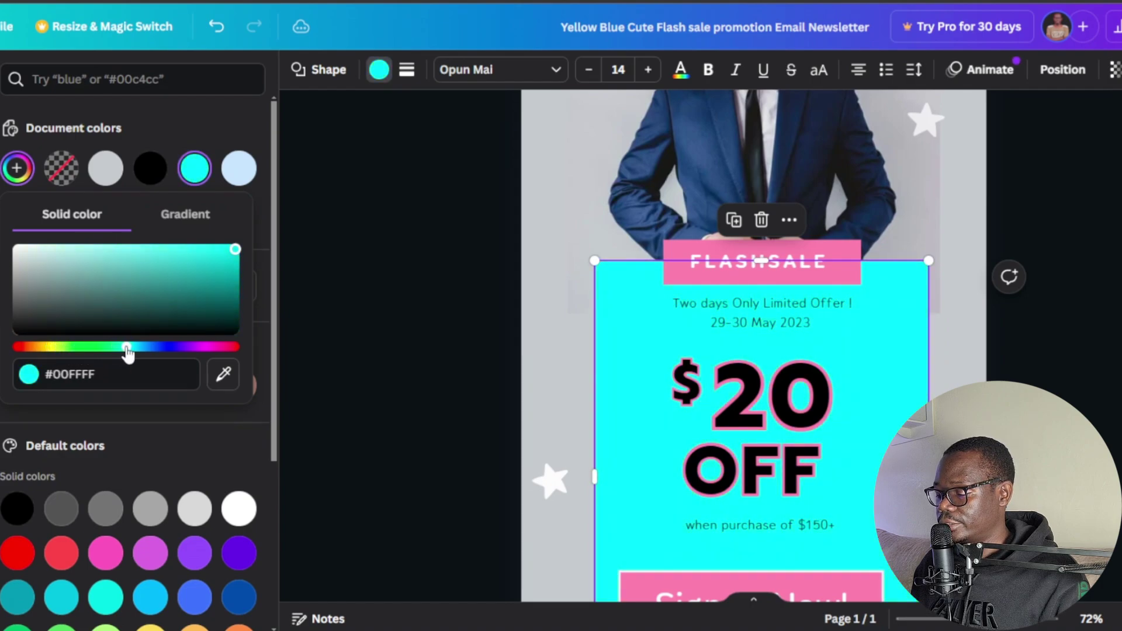
pyautogui.moveTo(235, 249); pyautogui.dragTo(104, 249)
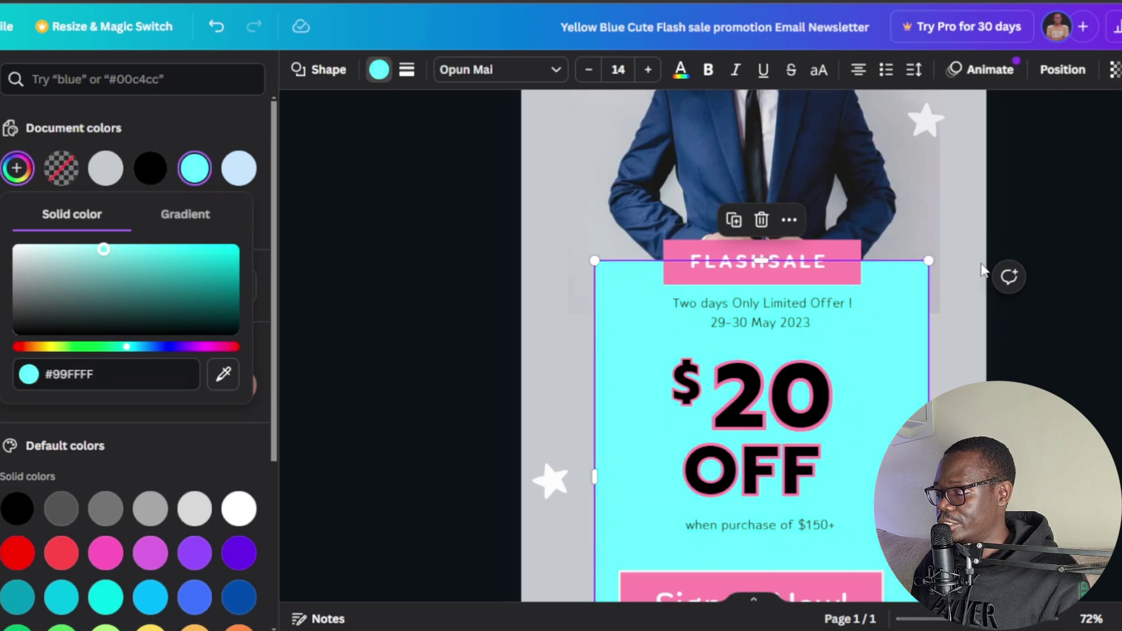
pyautogui.click(982, 270)
# Download the finished newsletter design as a JPG
pyautogui.scroll(-3, 833, 328)
pyautogui.scroll(3, 801, 430)
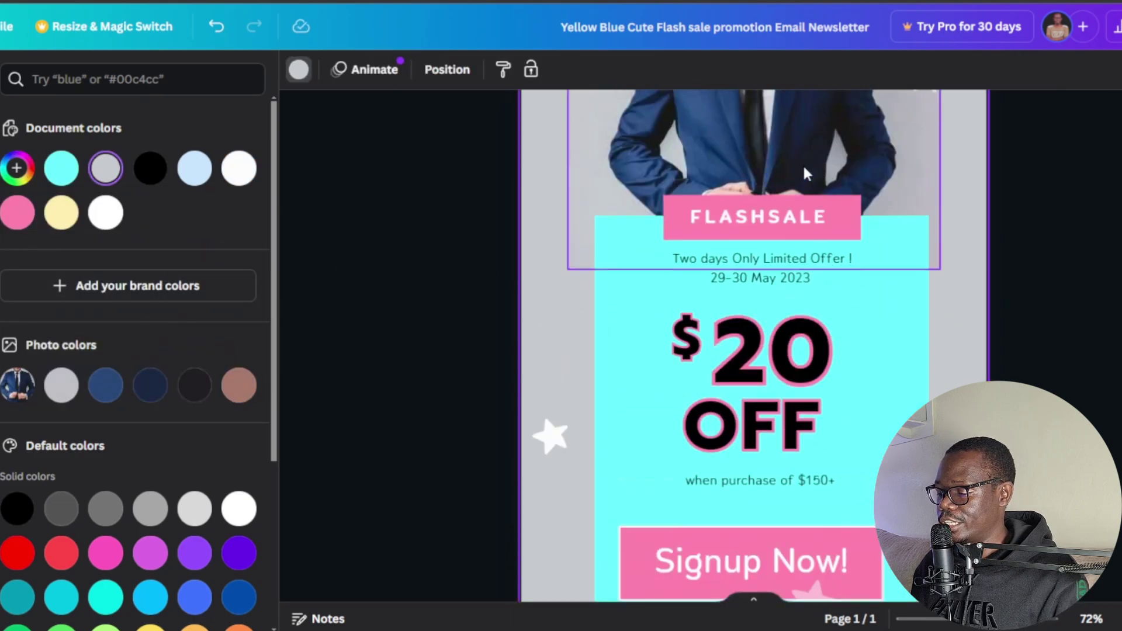
pyautogui.scroll(-3, 957, 313)
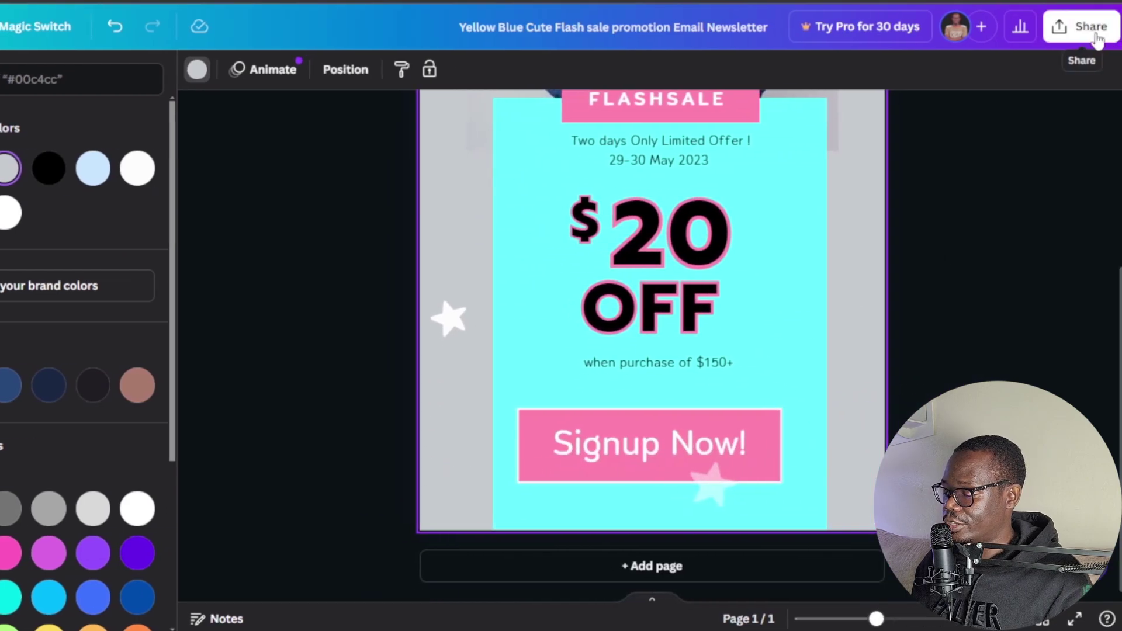
pyautogui.click(1092, 26)
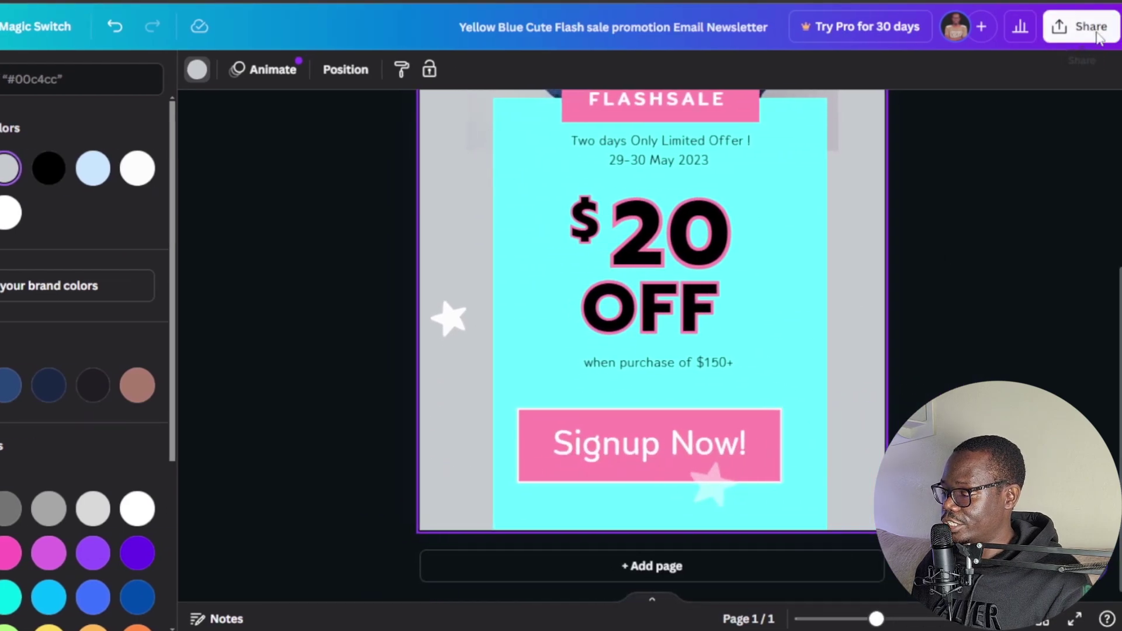
pyautogui.click(857, 457)
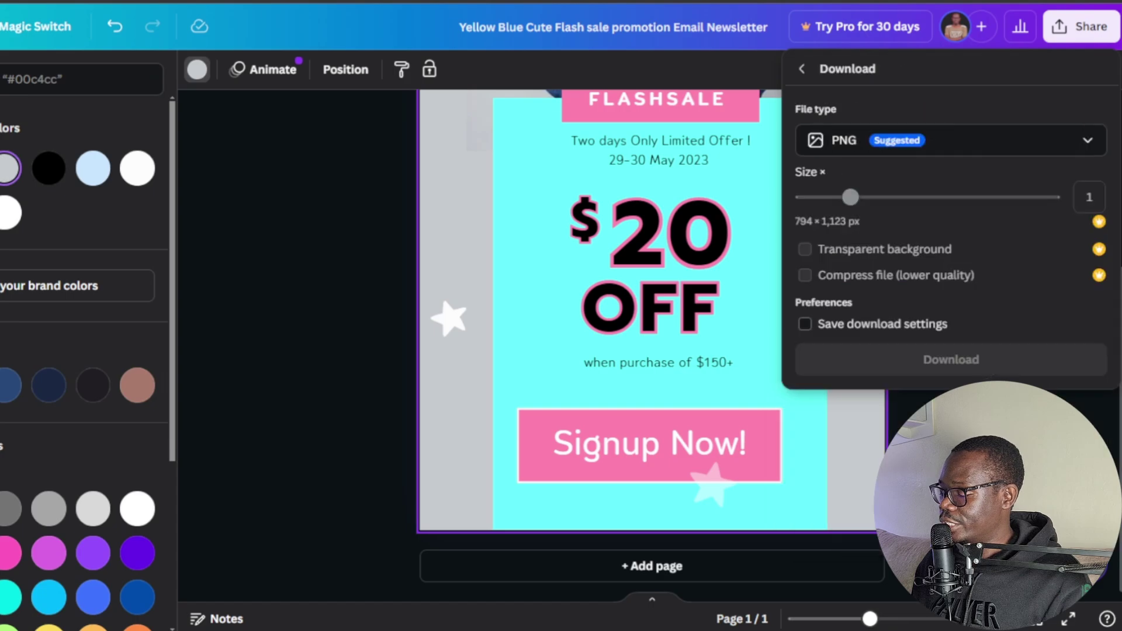
pyautogui.click(1069, 146)
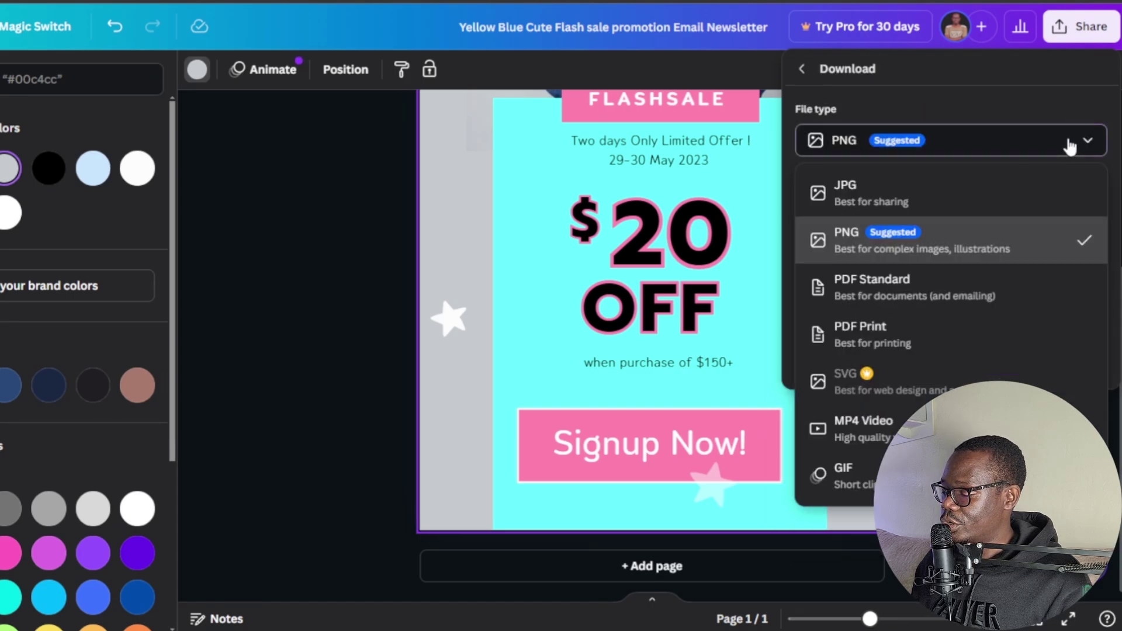
pyautogui.click(1018, 185)
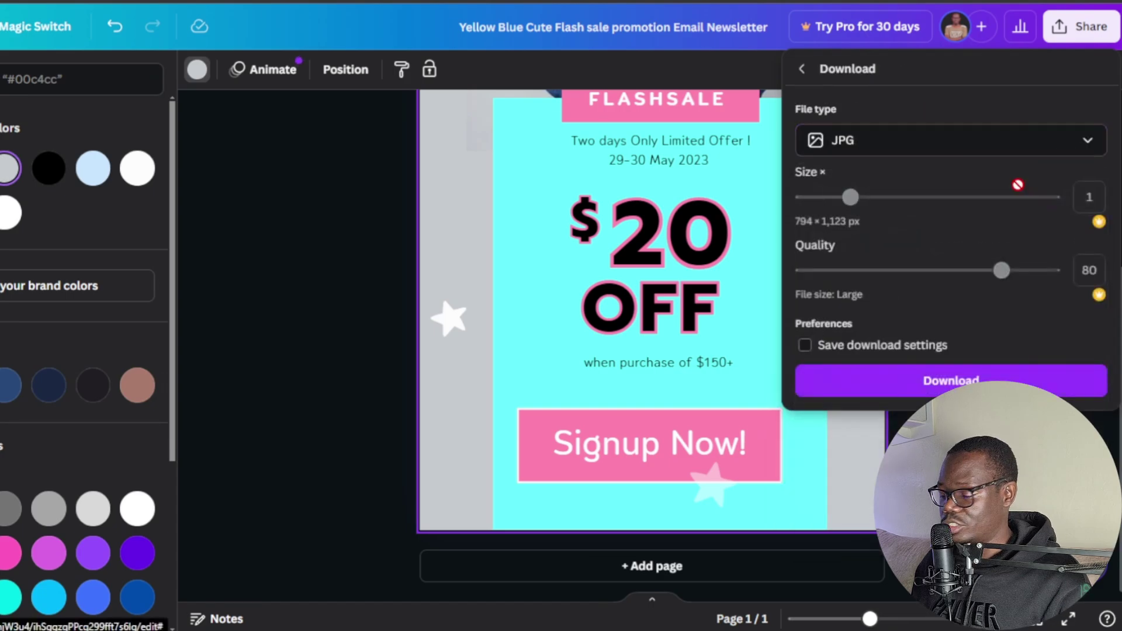
pyautogui.click(1041, 375)
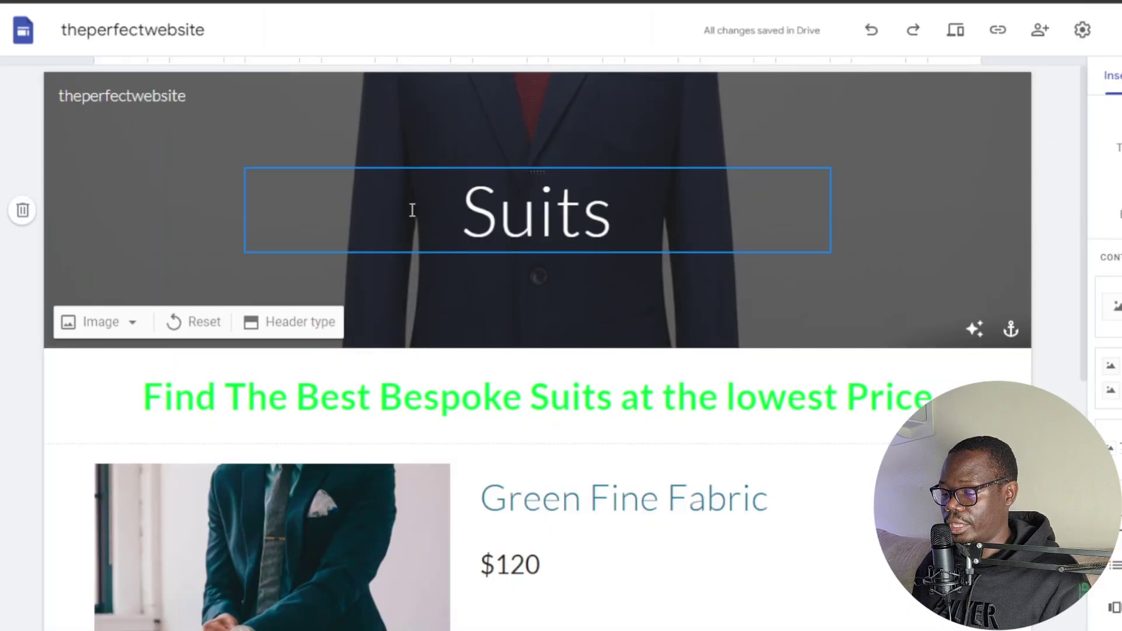
# Switch to the Google Sites editor, upload "Yellow Blue Cute Flash sale promotion Email Newsletter.jpg" below the Red Fine Fabric section and centre the image horizontally
pyautogui.scroll(-8, 531, 310)
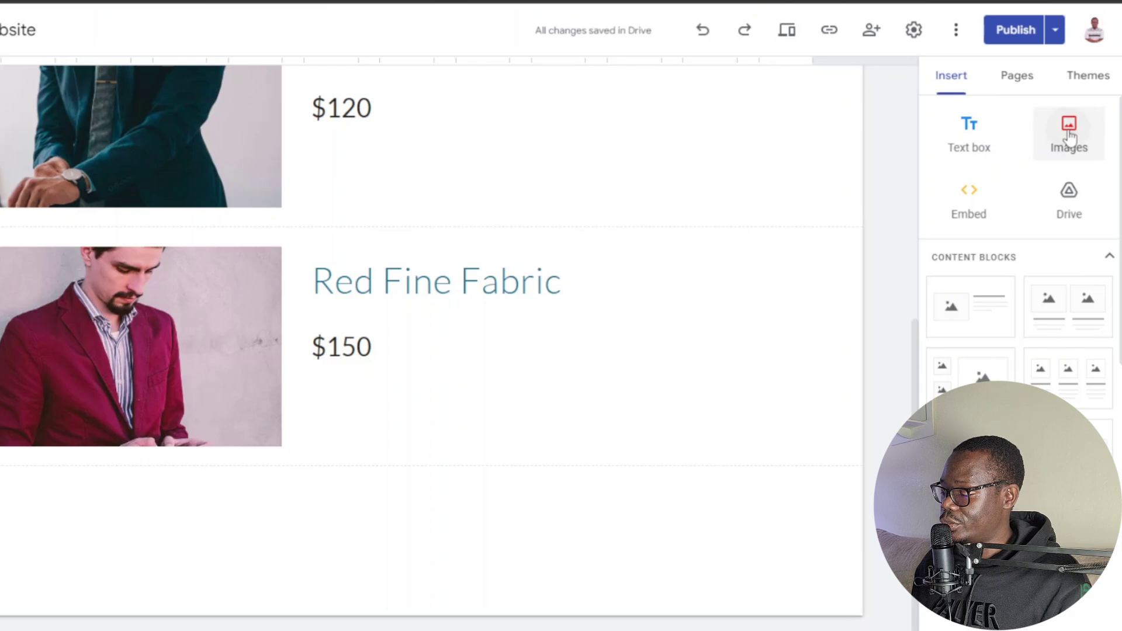
pyautogui.click(1069, 137)
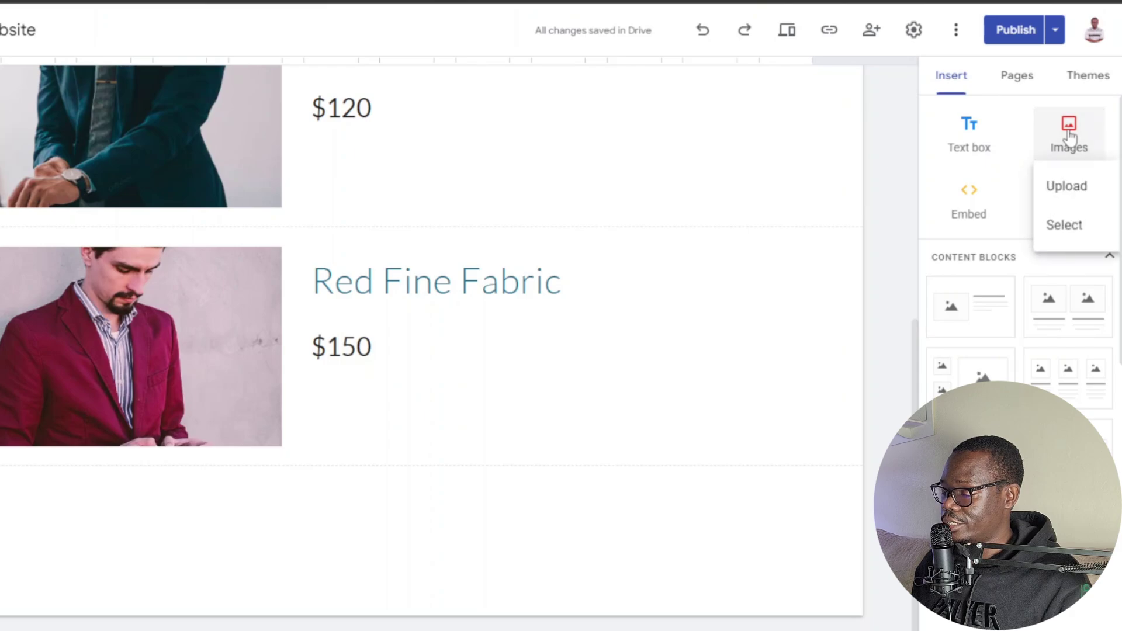
pyautogui.click(1074, 187)
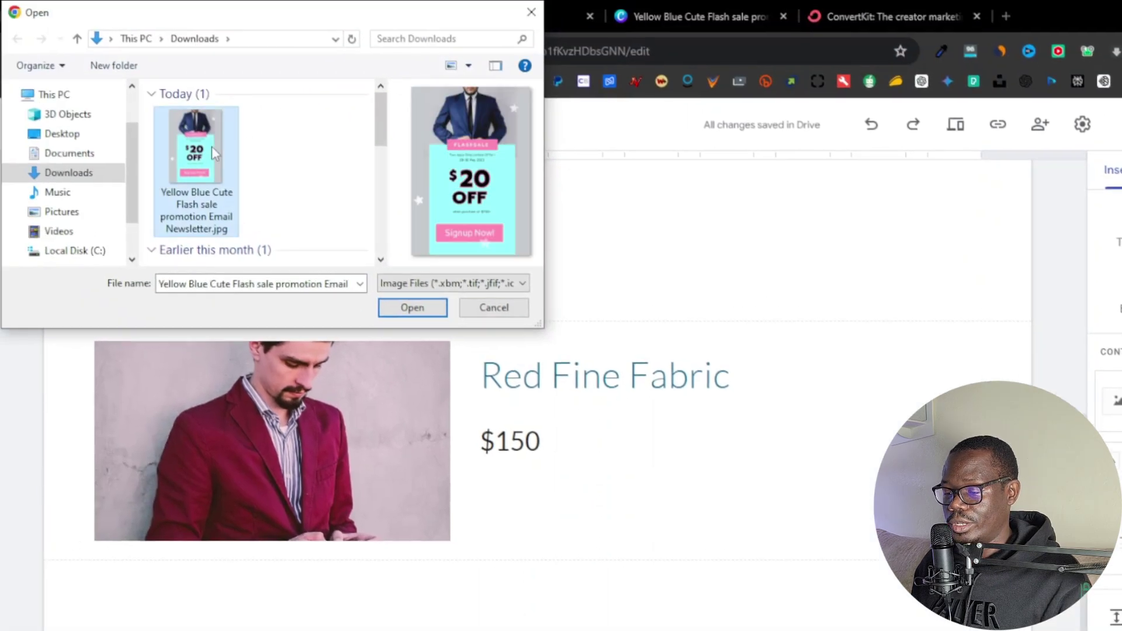
pyautogui.click(413, 308)
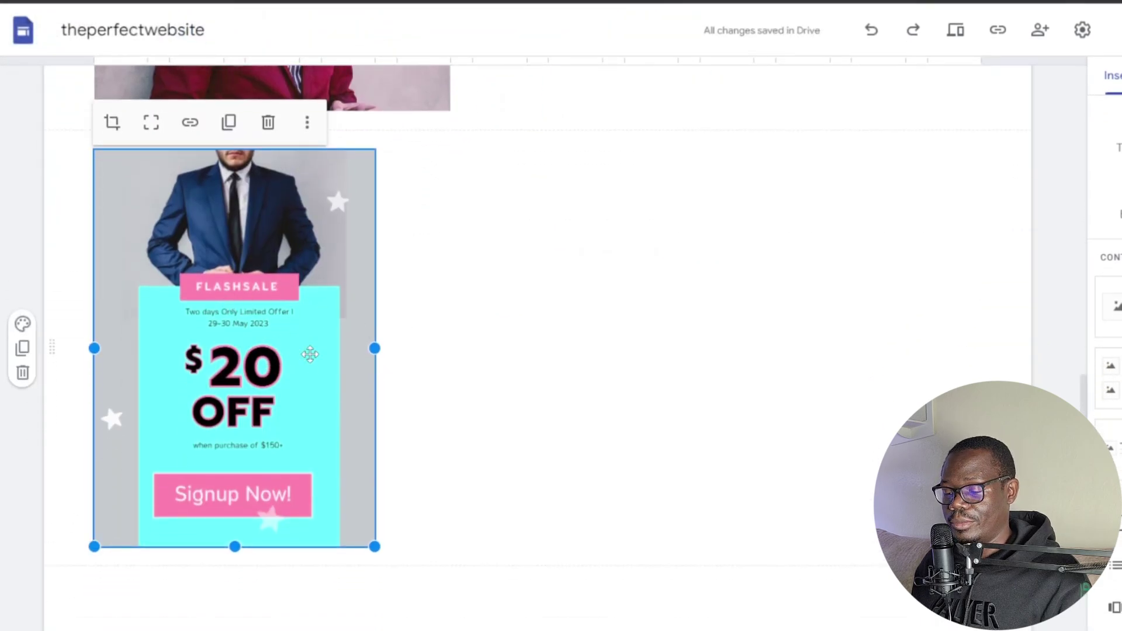
pyautogui.press('Escape')
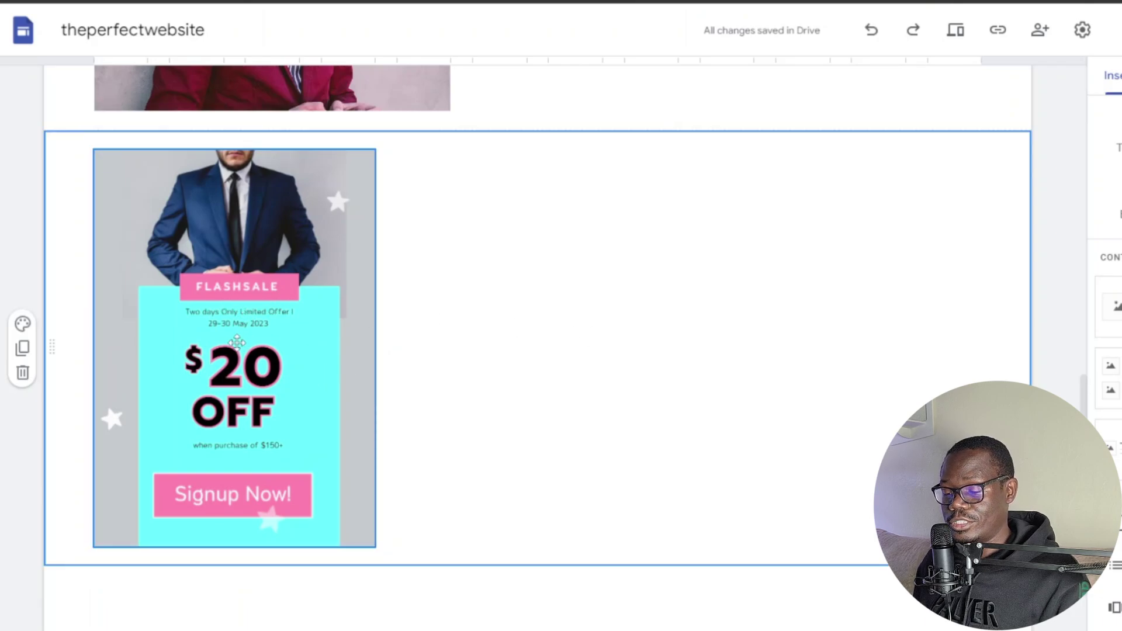
pyautogui.moveTo(266, 350); pyautogui.dragTo(571, 334)
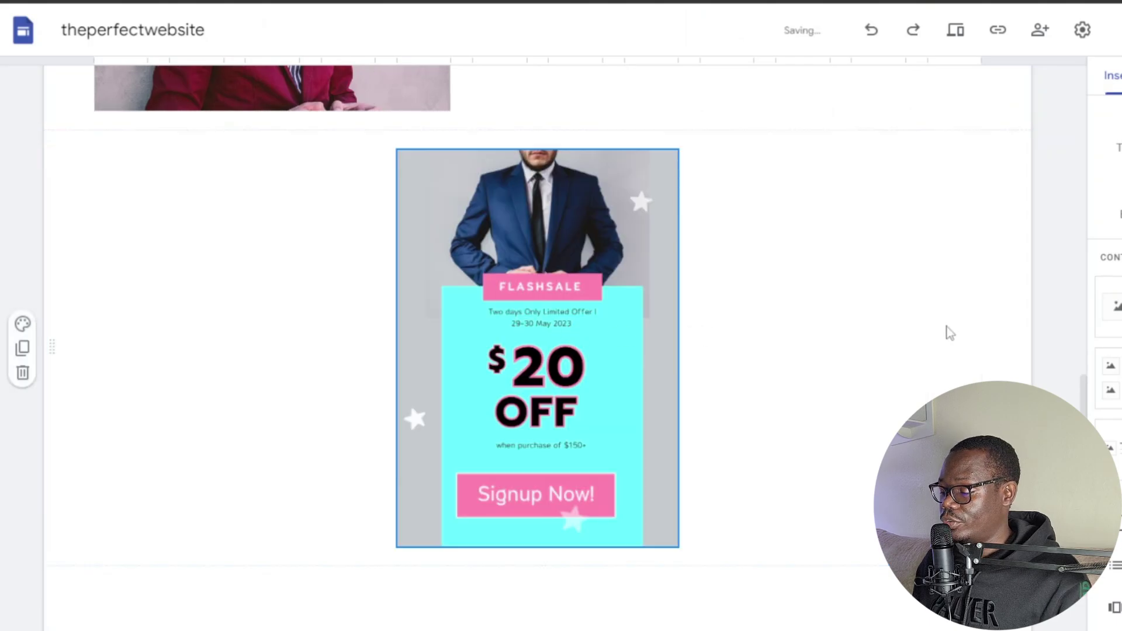
# Review the Suits page from the header down to the flash sale image for layout and fit
pyautogui.scroll(12, 759, 374)
pyautogui.scroll(-11, 730, 392)
pyautogui.scroll(-3, 701, 399)
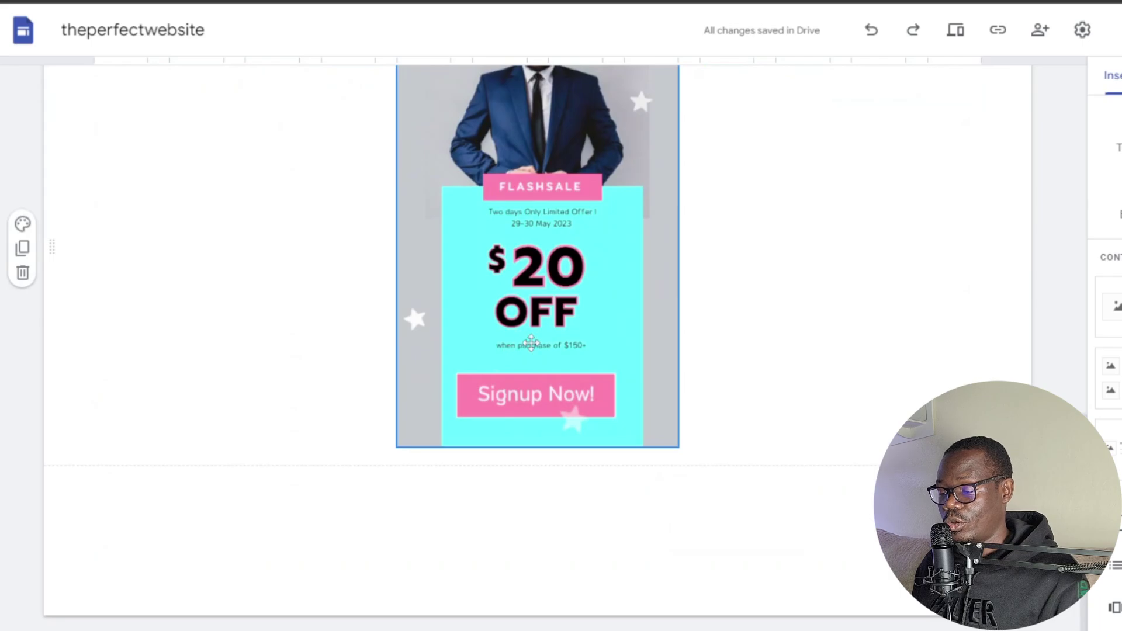
pyautogui.scroll(4, 559, 350)
pyautogui.scroll(-2, 558, 396)
pyautogui.scroll(-1, 559, 396)
pyautogui.scroll(2, 555, 374)
pyautogui.scroll(-2, 552, 351)
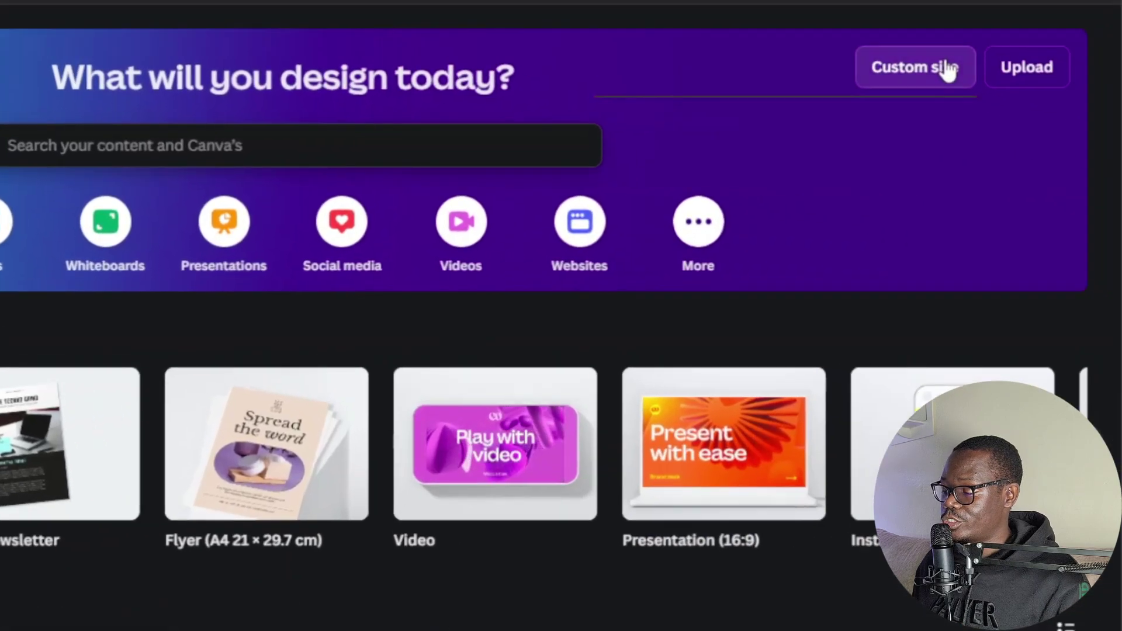
pyautogui.click(1075, 100)
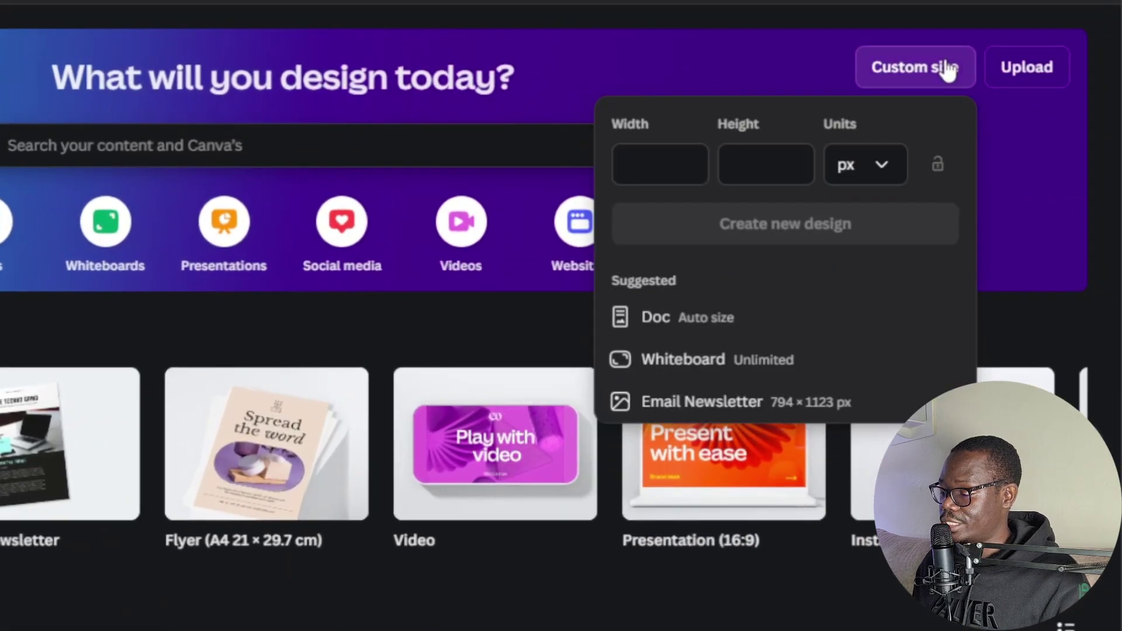
pyautogui.click(665, 167)
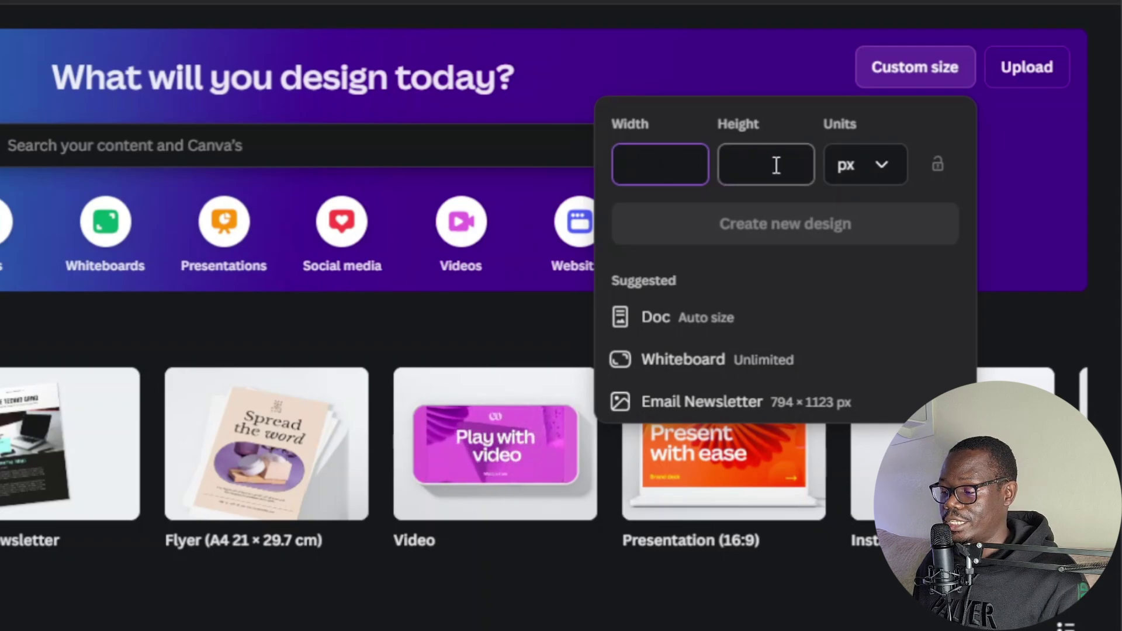
pyautogui.write('1920')
pyautogui.click(796, 166)
pyautogui.write('1080')
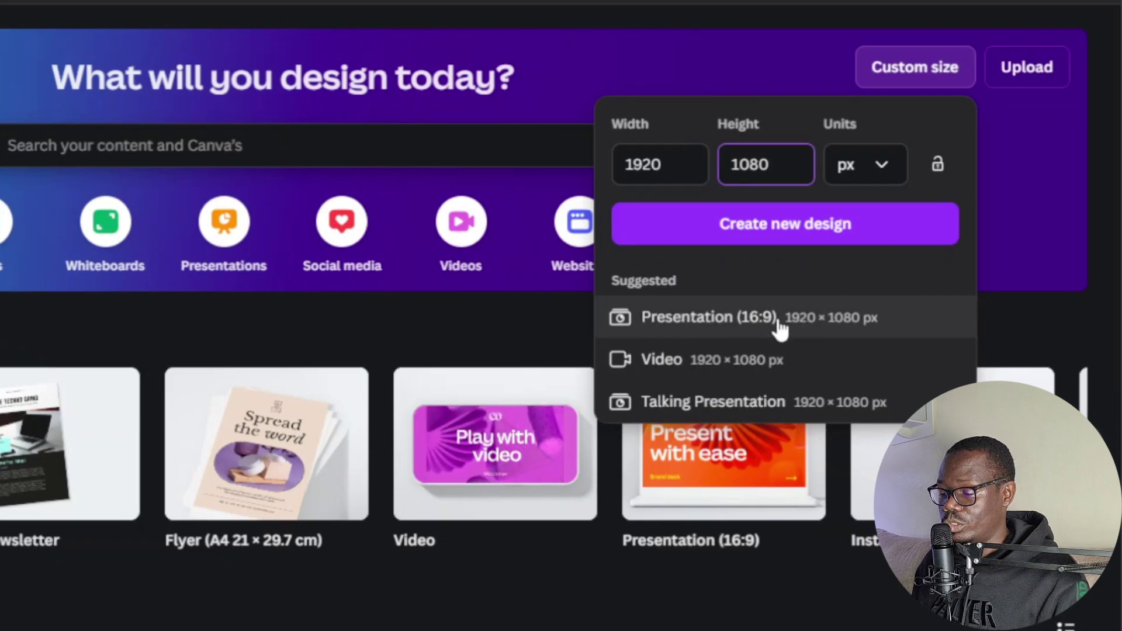
# Create a blank Presentation (16:9) design
pyautogui.click(224, 237)
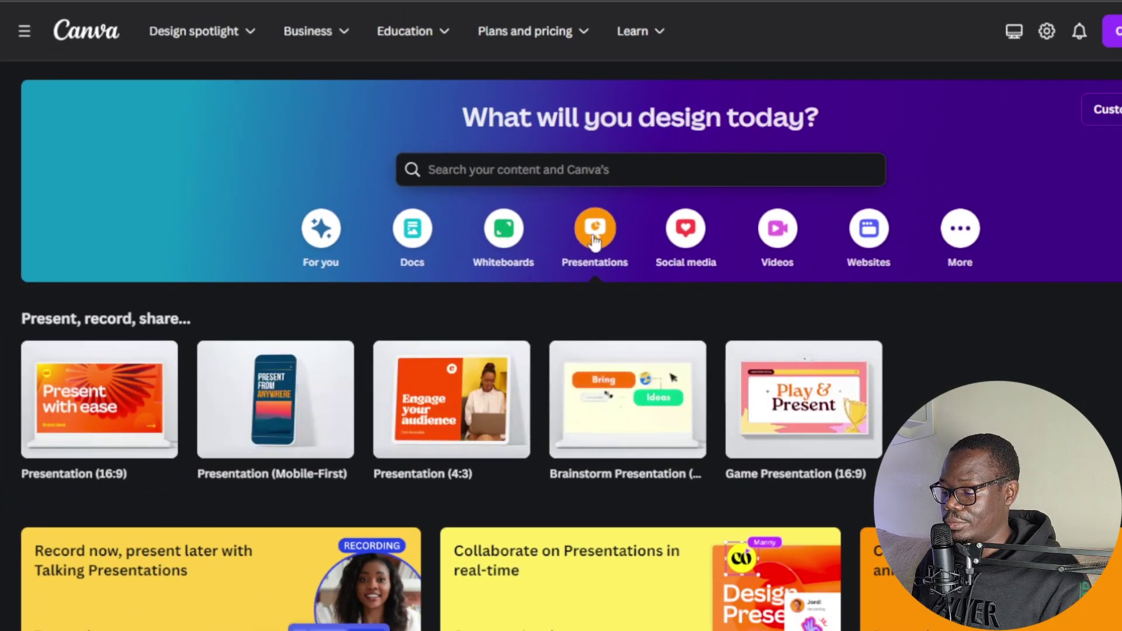
pyautogui.click(72, 409)
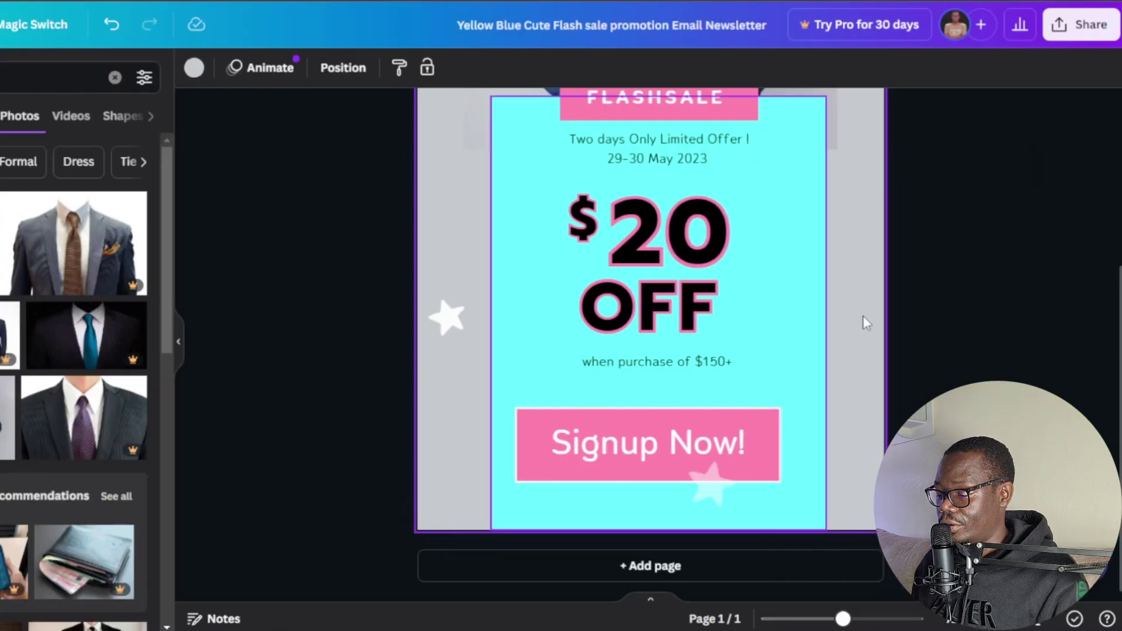
# Copy all elements of the flash sale newsletter design and paste them onto the blank presentation page
pyautogui.scroll(5, 676, 321)
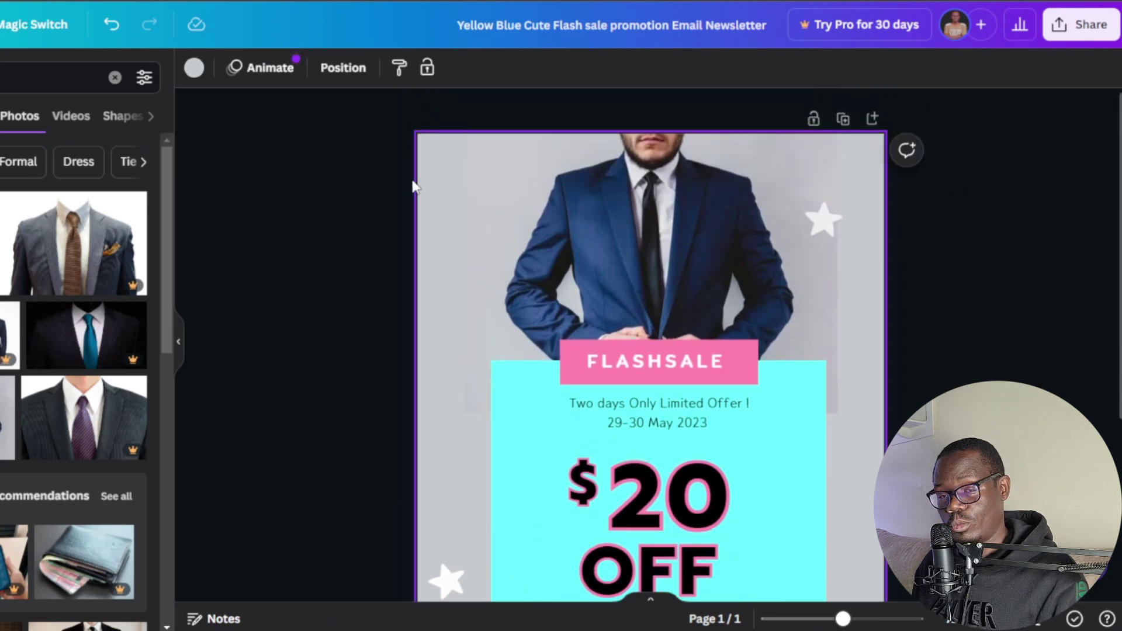
pyautogui.scroll(-4, 405, 191)
pyautogui.moveTo(346, 499); pyautogui.dragTo(970, 52)
pyautogui.scroll(3, 688, 215)
pyautogui.rightClick(688, 215)
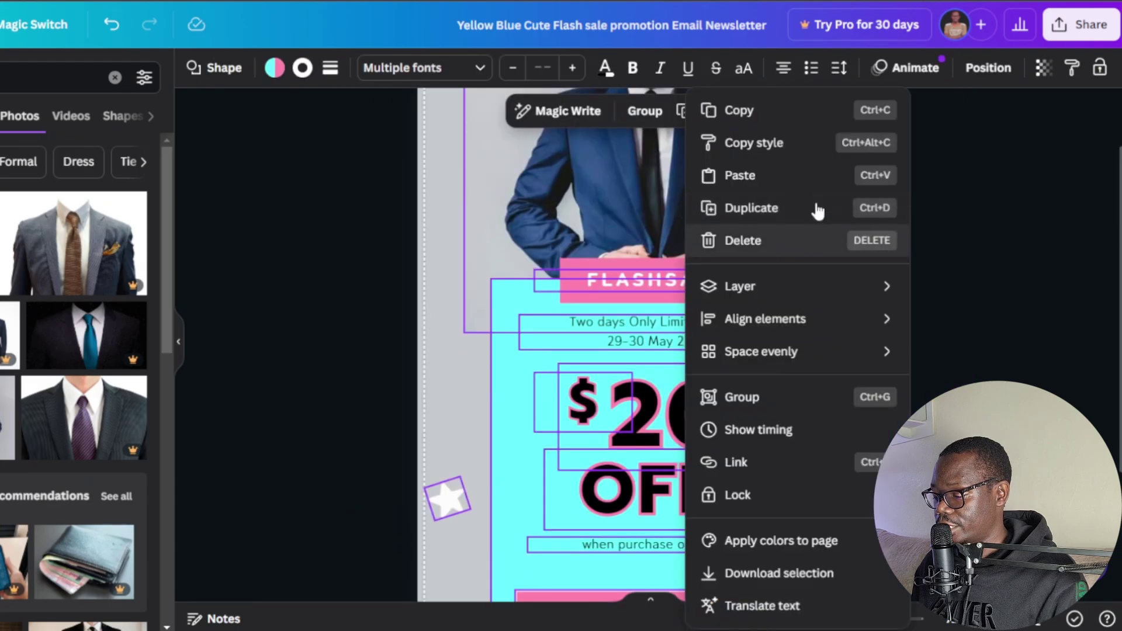
pyautogui.click(743, 111)
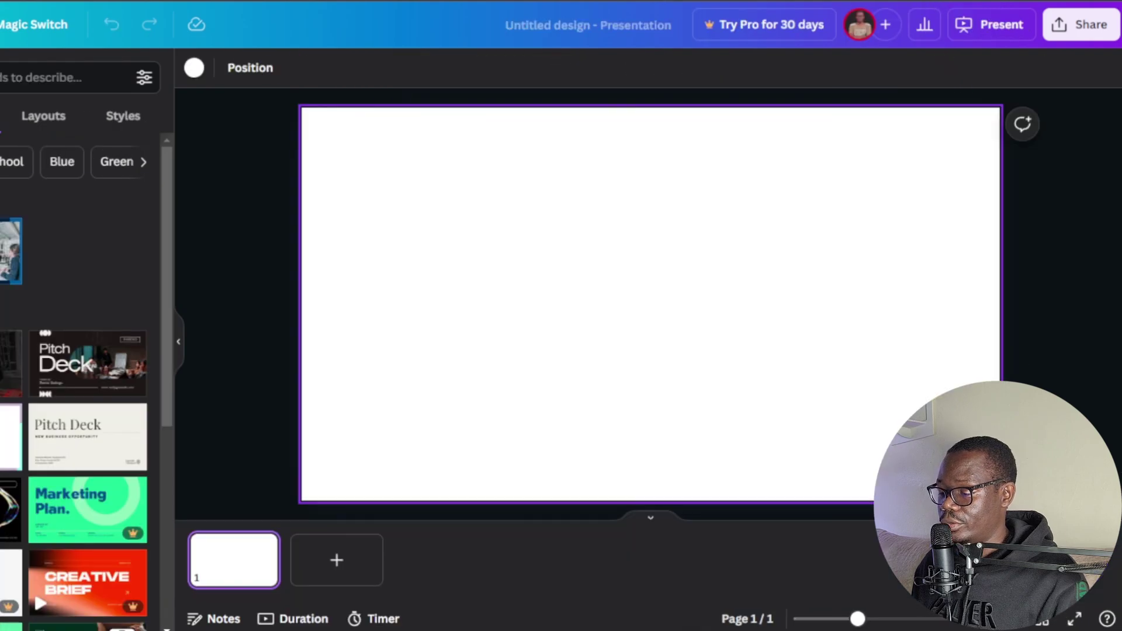
pyautogui.rightClick(514, 288)
pyautogui.click(629, 333)
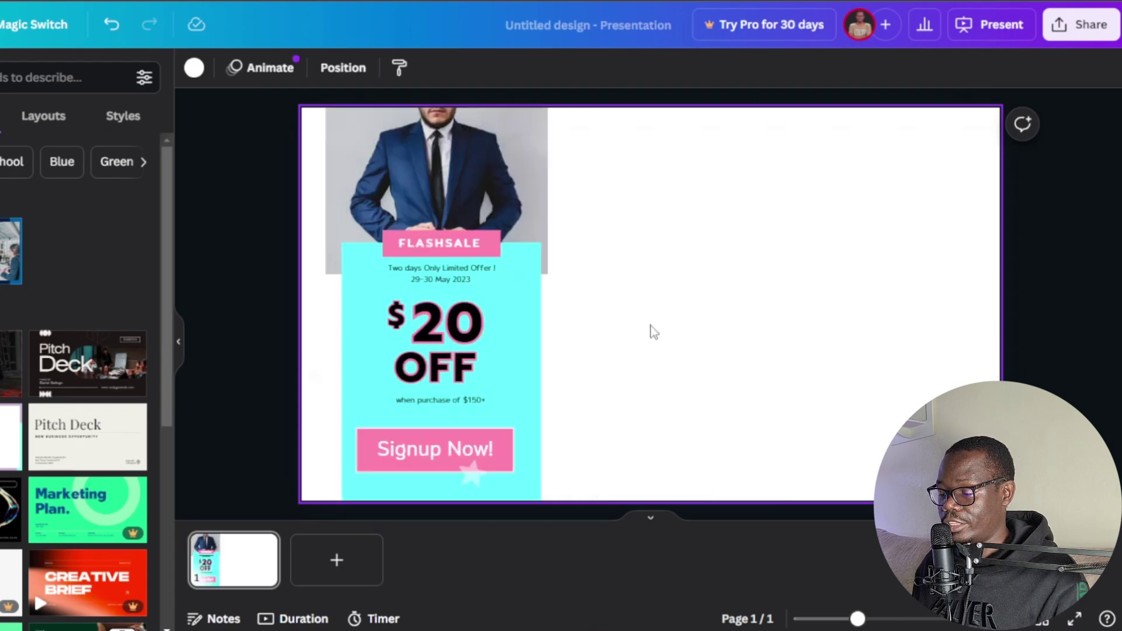
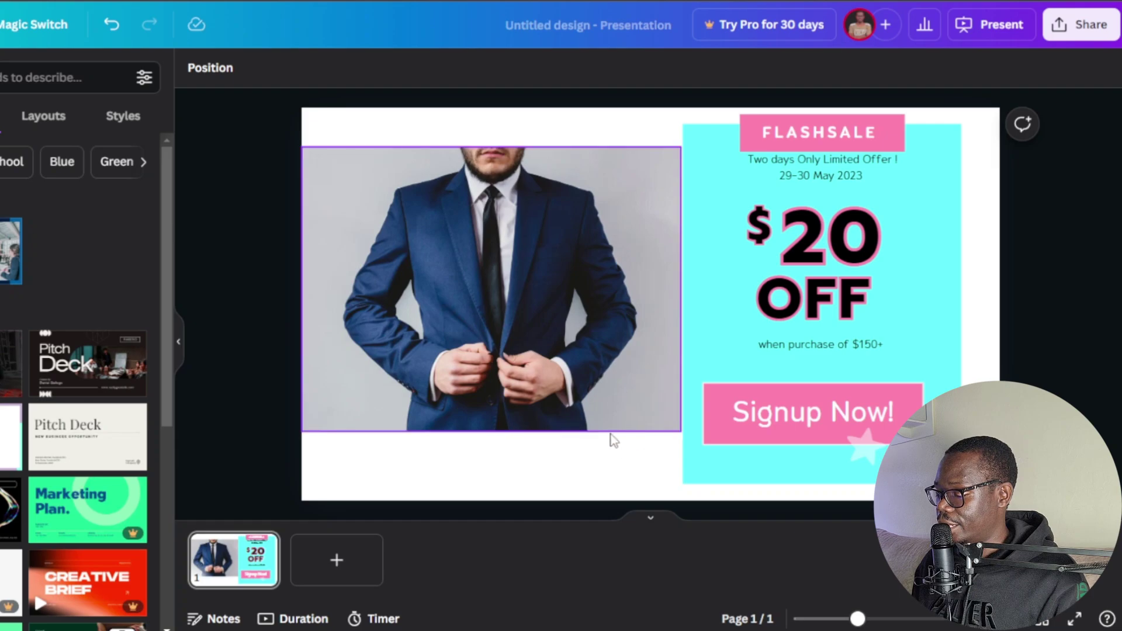
# Move the suit photo slightly lower and recolour the page background light grey (#C9CBCF) by sampling the photo's backdrop
pyautogui.moveTo(586, 369); pyautogui.dragTo(586, 370)
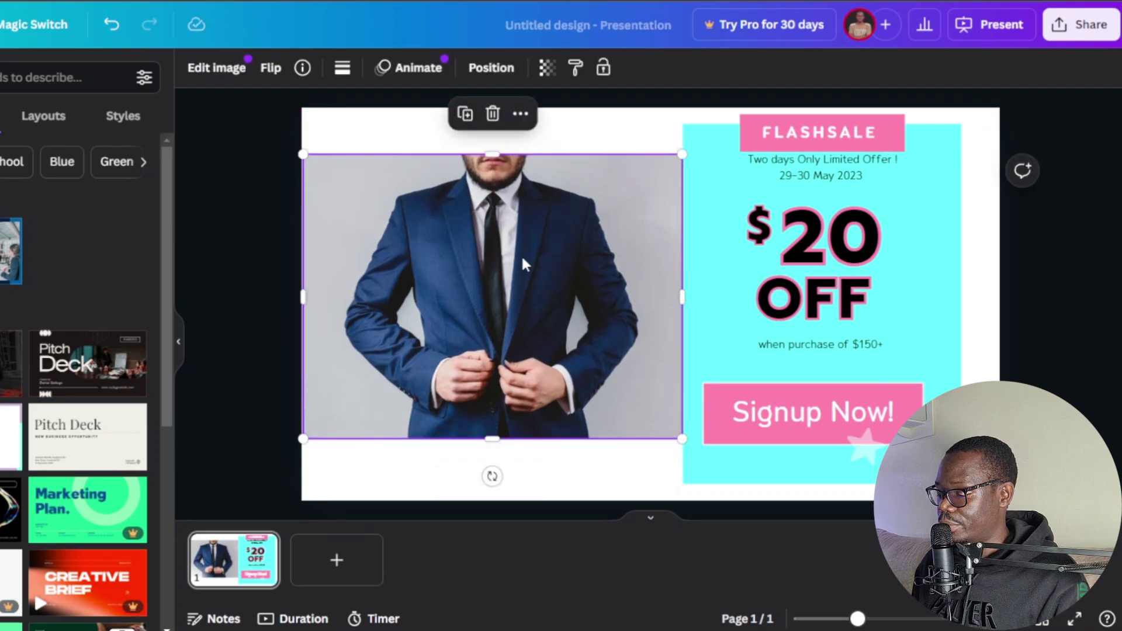
pyautogui.click(602, 471)
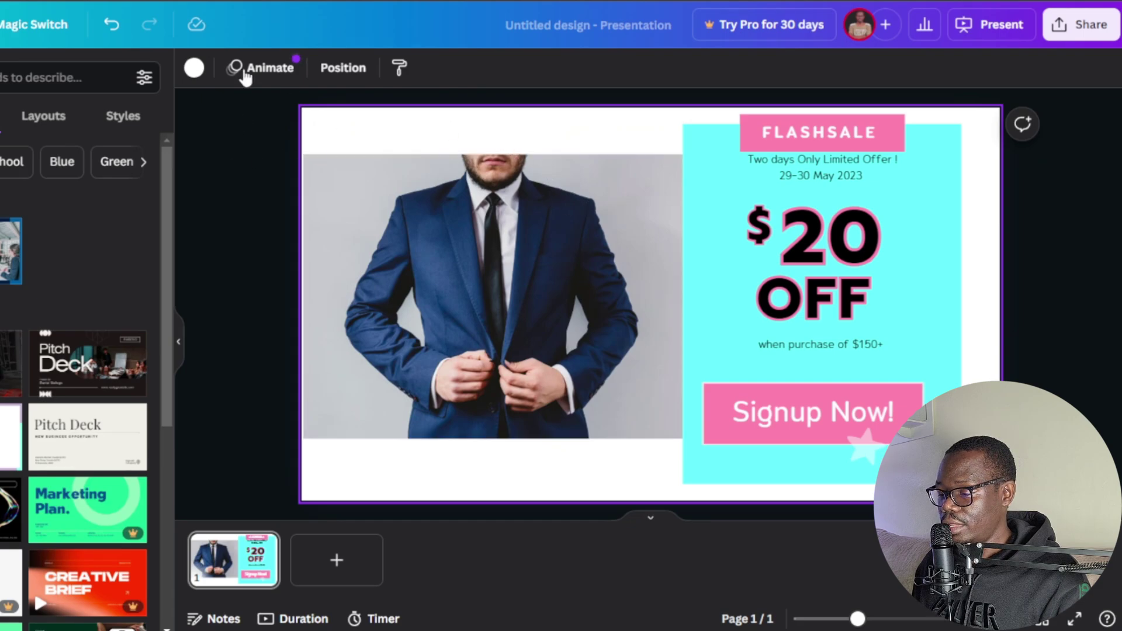
pyautogui.click(194, 68)
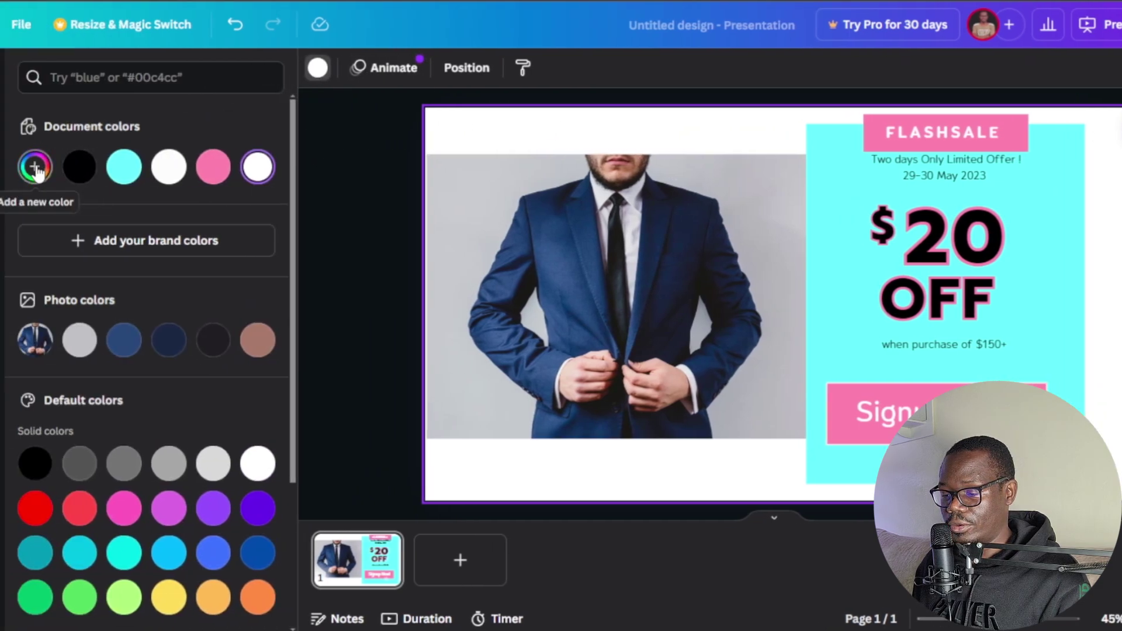
pyautogui.click(35, 168)
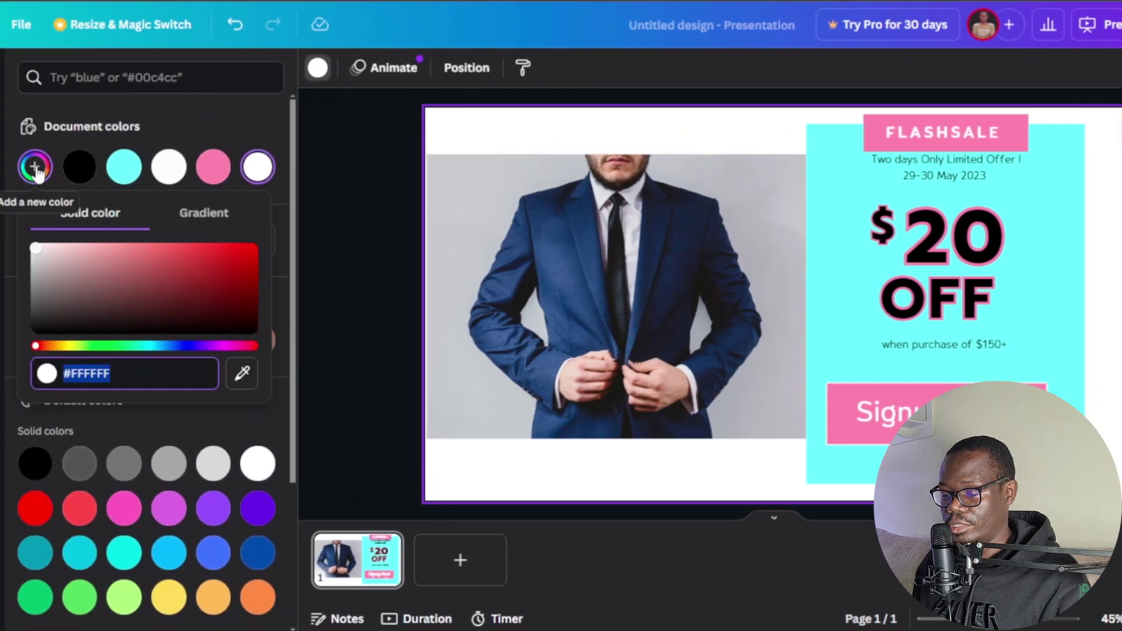
pyautogui.click(241, 374)
pyautogui.click(490, 190)
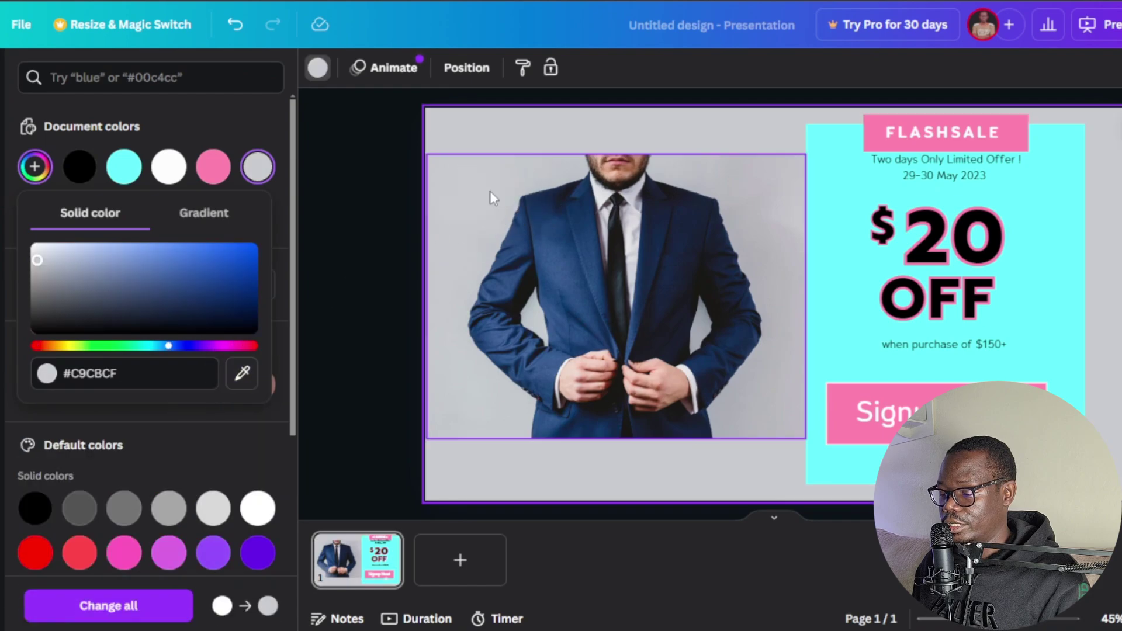
pyautogui.click(734, 462)
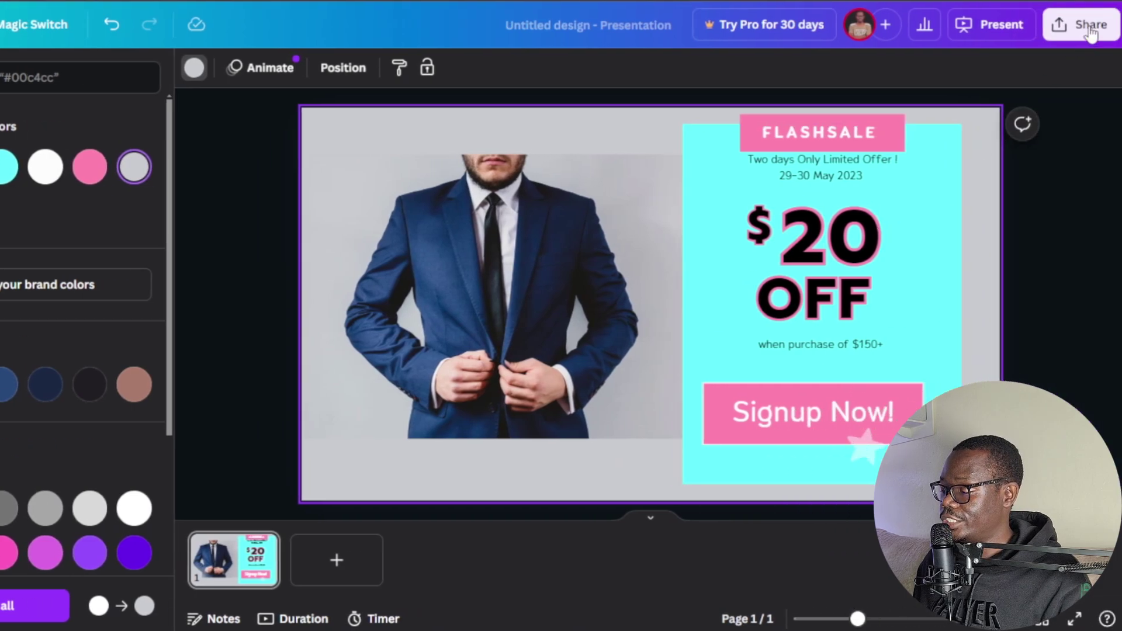
# Download the landscape flash sale design as a JPG
pyautogui.click(1090, 28)
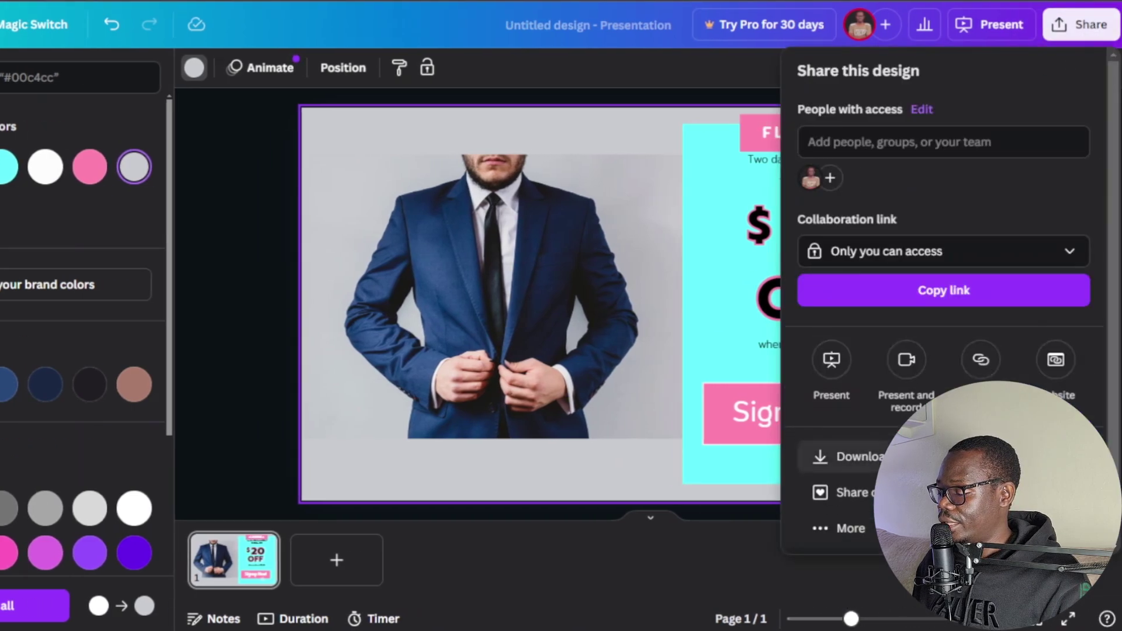
pyautogui.click(859, 457)
pyautogui.click(1085, 141)
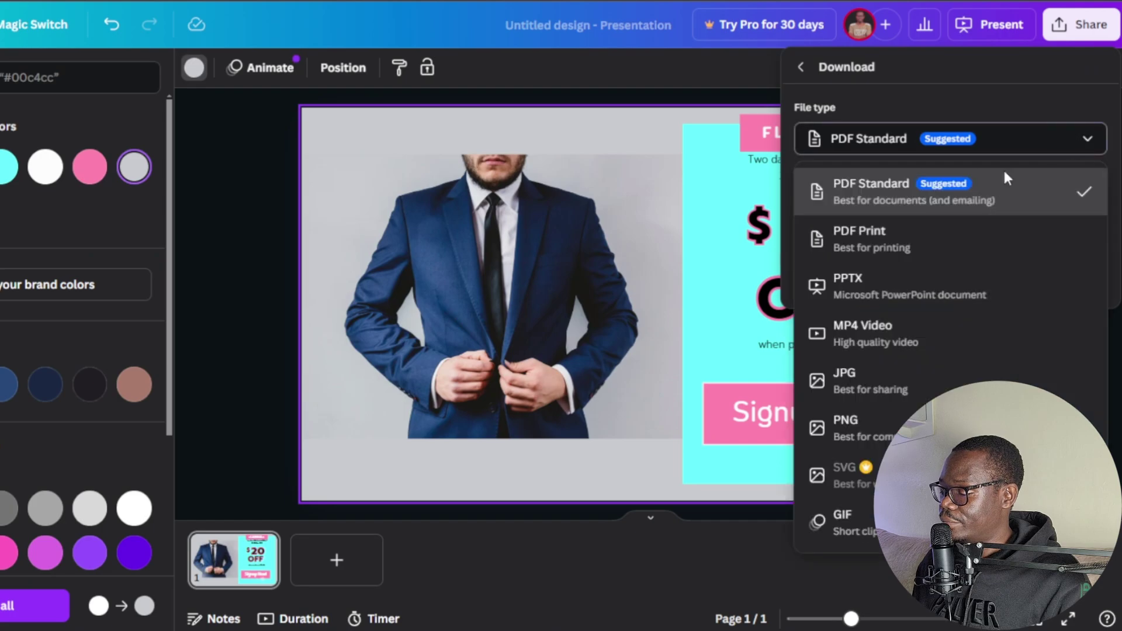
pyautogui.click(960, 381)
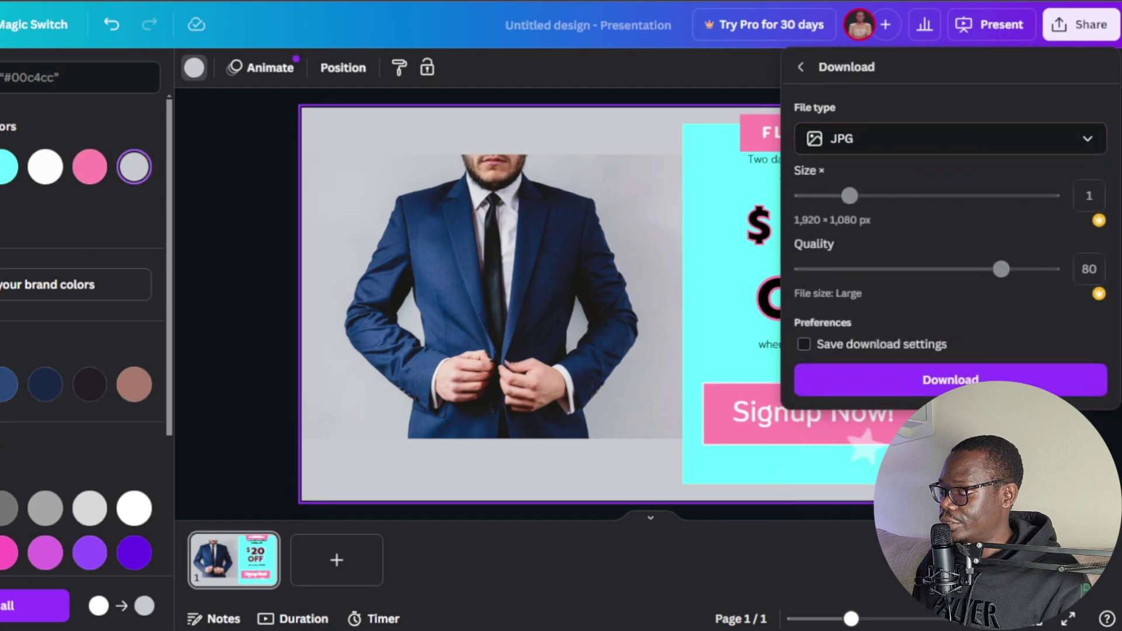
pyautogui.click(1062, 381)
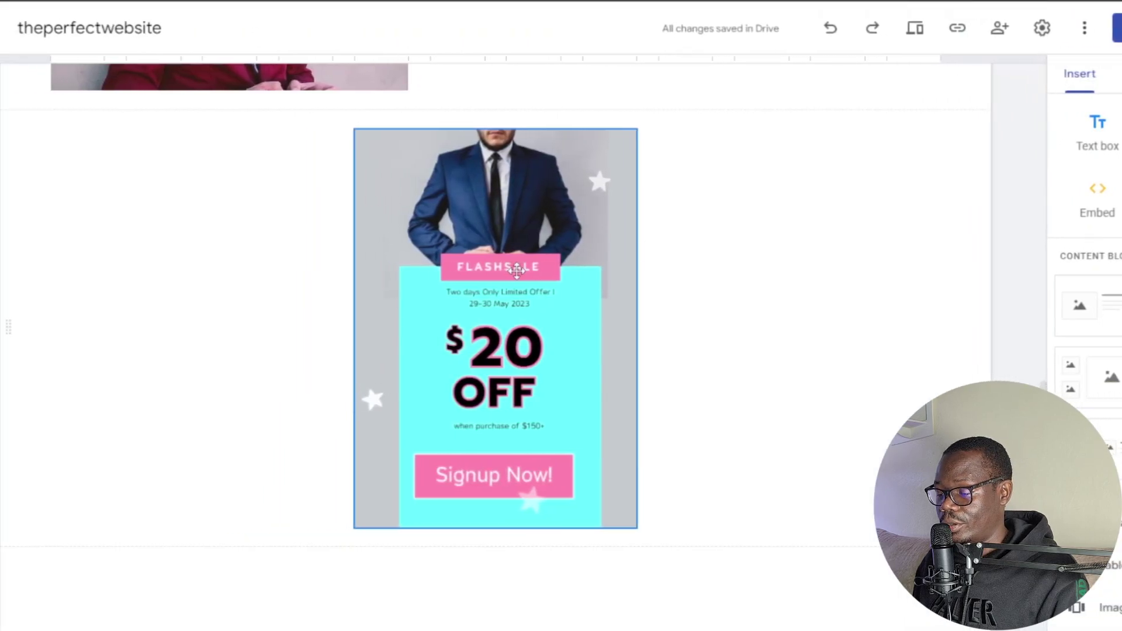
# Switch to the Google Sites editor, delete the portrait flash sale image and upload "Untitled design.jpg" below the Red Fine Fabric section
pyautogui.click(528, 104)
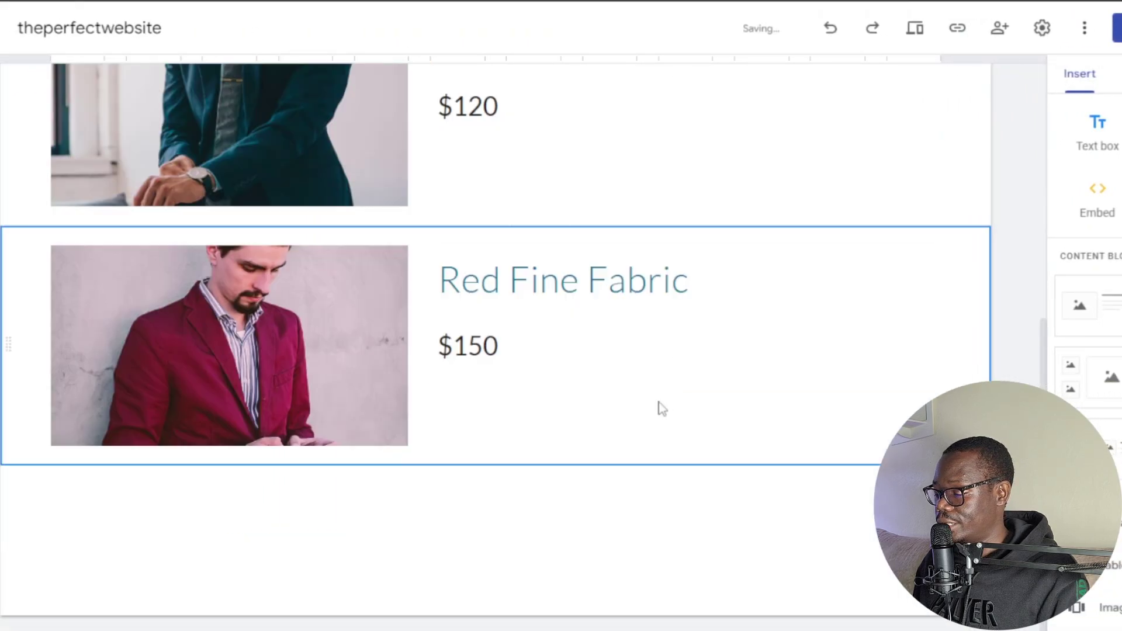
pyautogui.click(1070, 123)
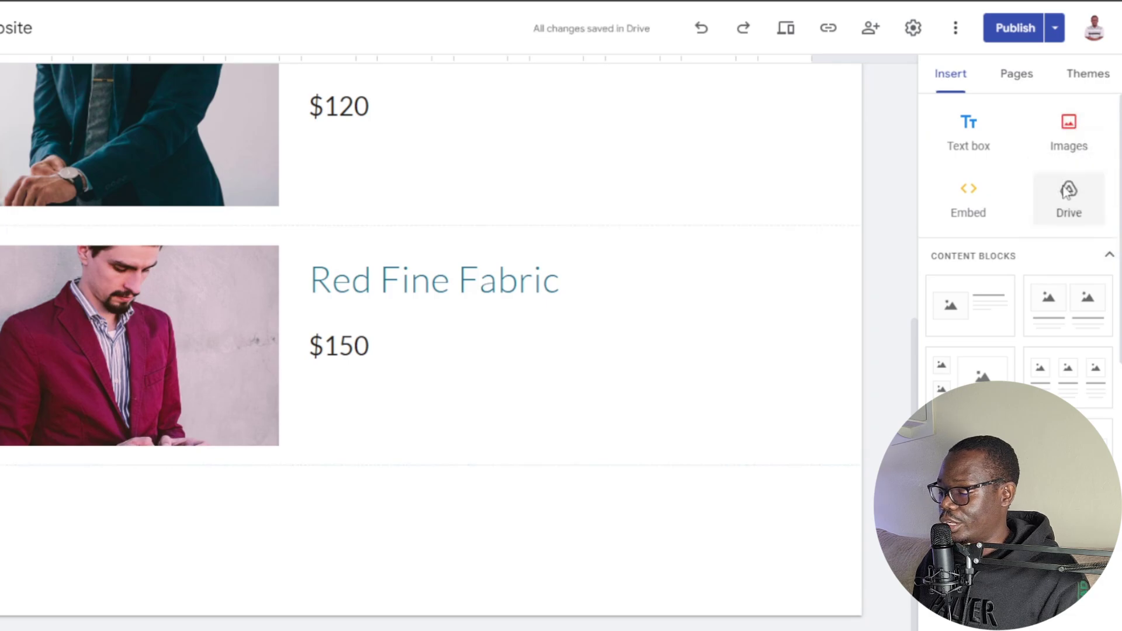
pyautogui.click(133, 64)
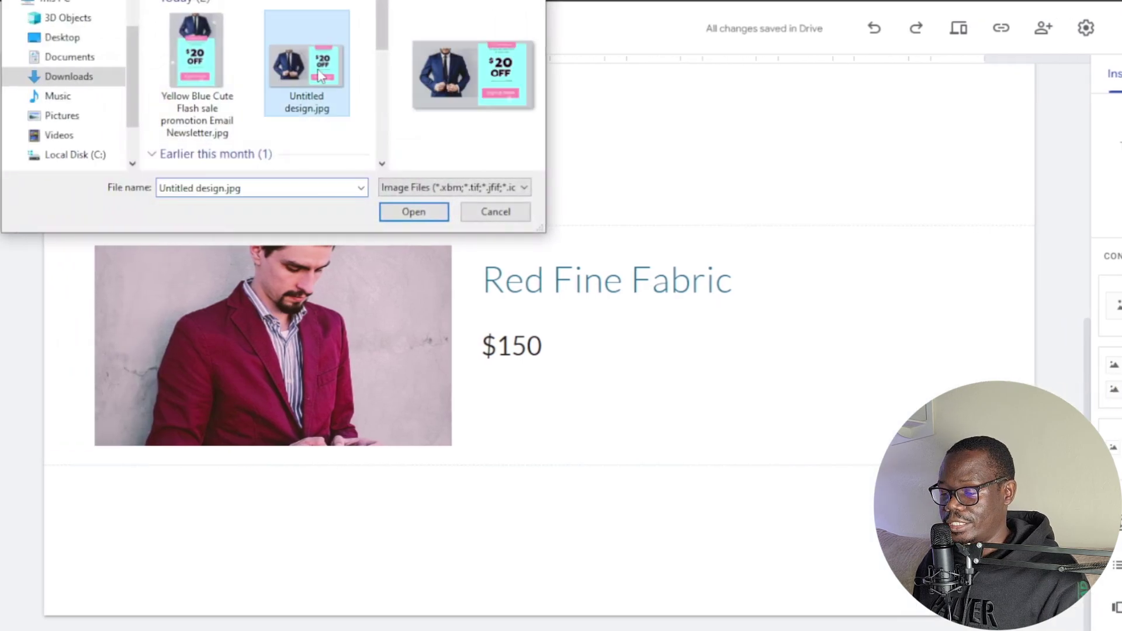
pyautogui.click(413, 212)
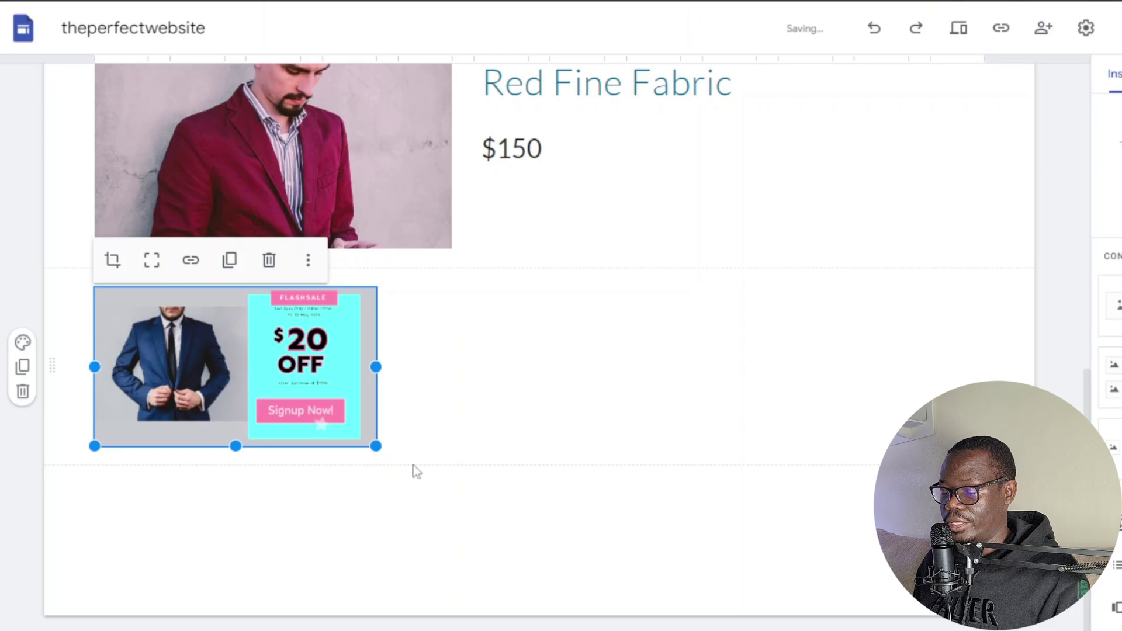
# Enlarge the landscape flash sale image until the whole design fits uncropped and centre it horizontally in its section
pyautogui.moveTo(281, 377); pyautogui.dragTo(912, 579)
pyautogui.moveTo(798, 531); pyautogui.dragTo(986, 560)
pyautogui.scroll(-2, 579, 442)
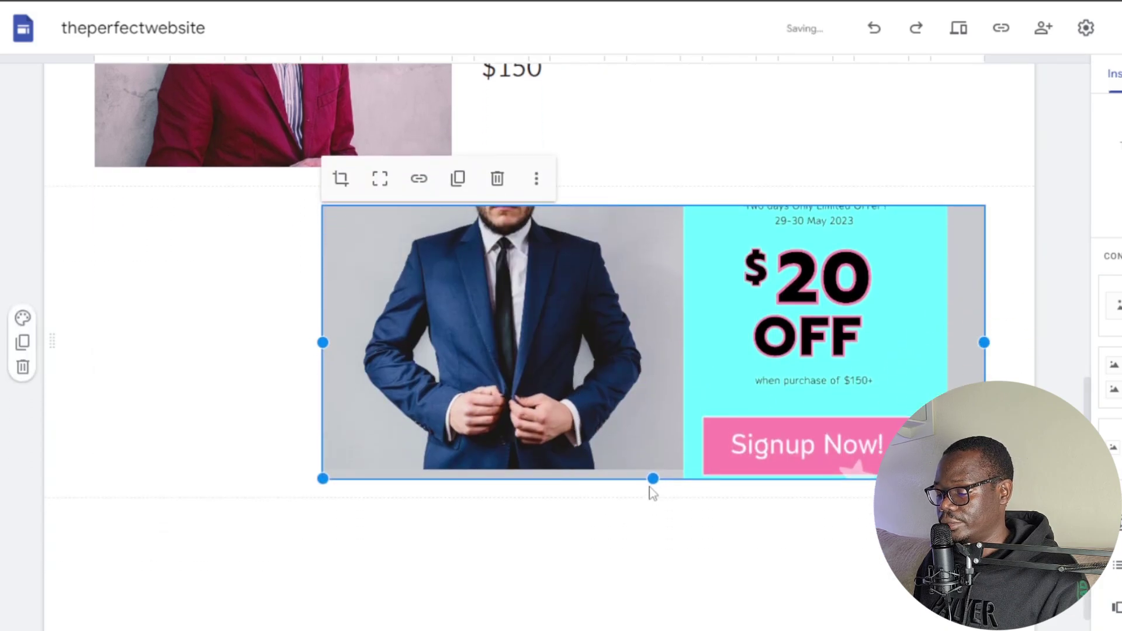
pyautogui.moveTo(651, 486); pyautogui.dragTo(669, 513)
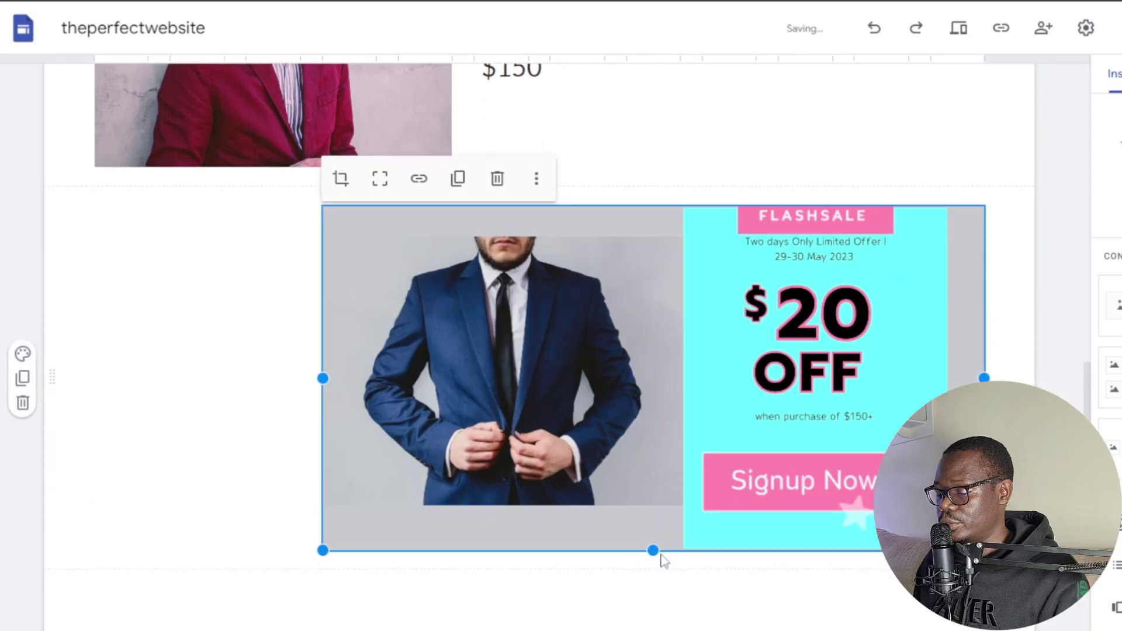
pyautogui.moveTo(653, 551); pyautogui.dragTo(653, 615)
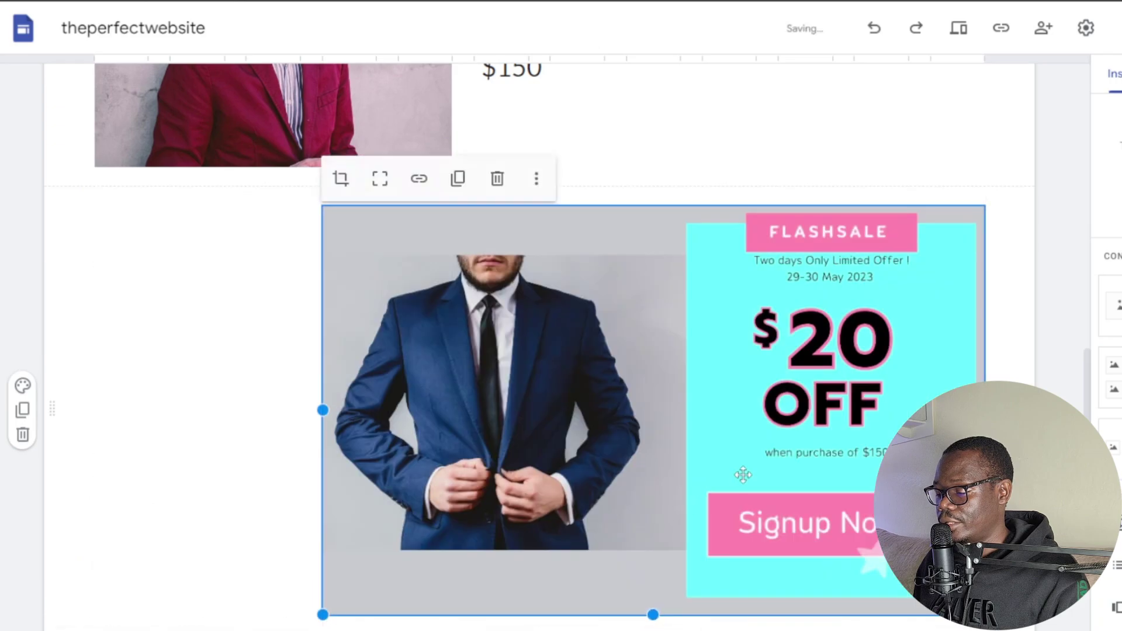
pyautogui.moveTo(708, 390); pyautogui.dragTo(595, 401)
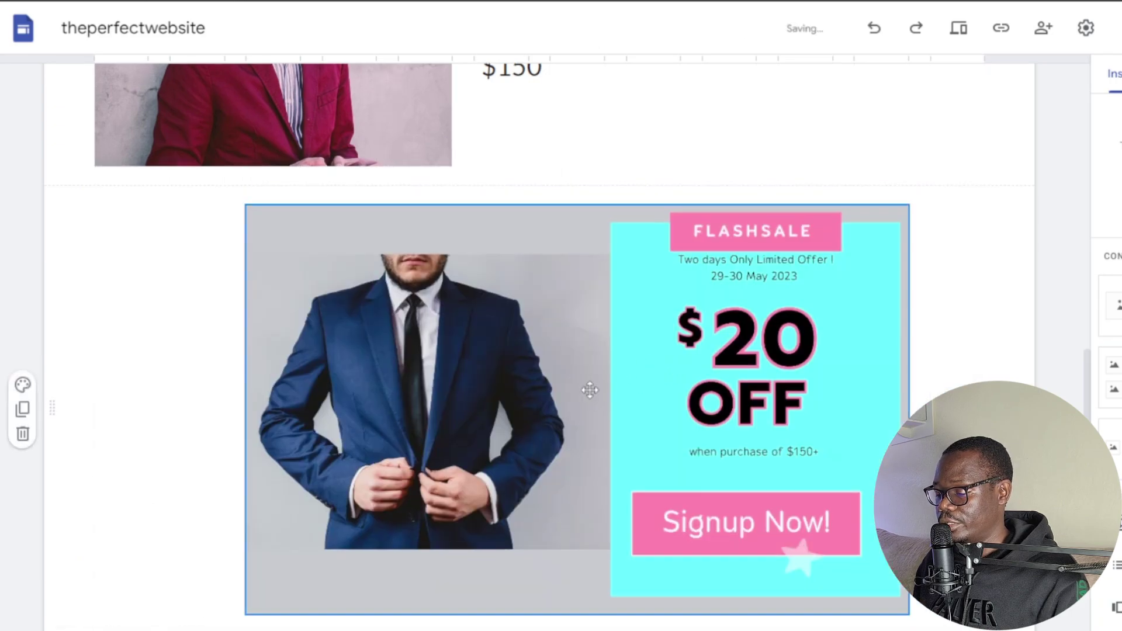
pyautogui.scroll(-2, 591, 388)
pyautogui.scroll(5, 591, 389)
pyautogui.scroll(1, 590, 390)
pyautogui.scroll(-3, 591, 396)
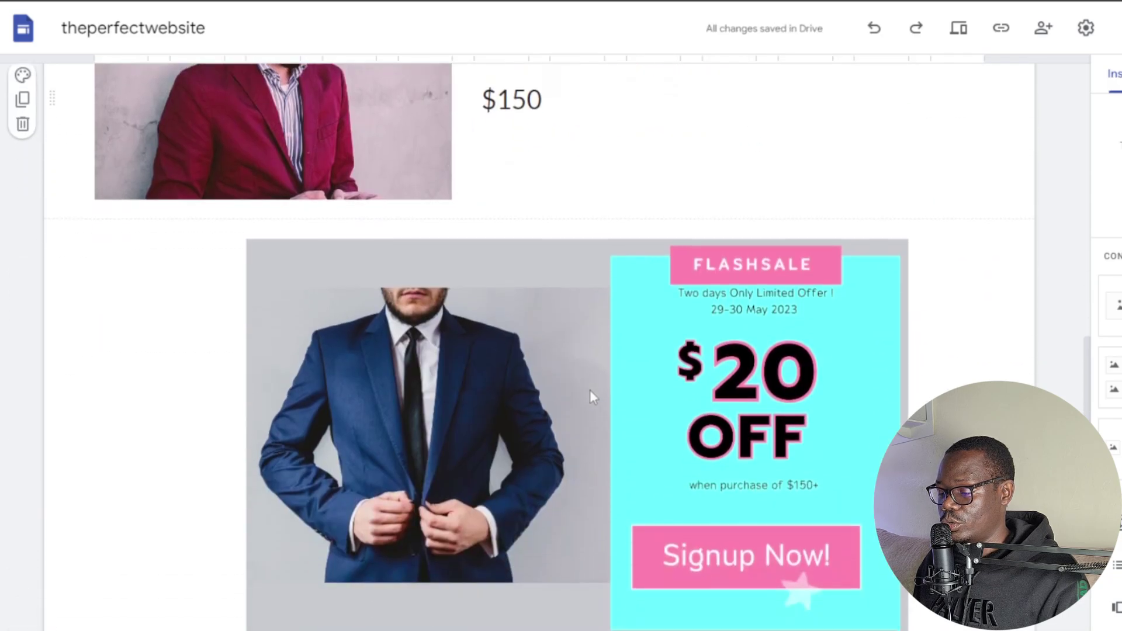
pyautogui.scroll(3, 580, 344)
pyautogui.scroll(8, 580, 344)
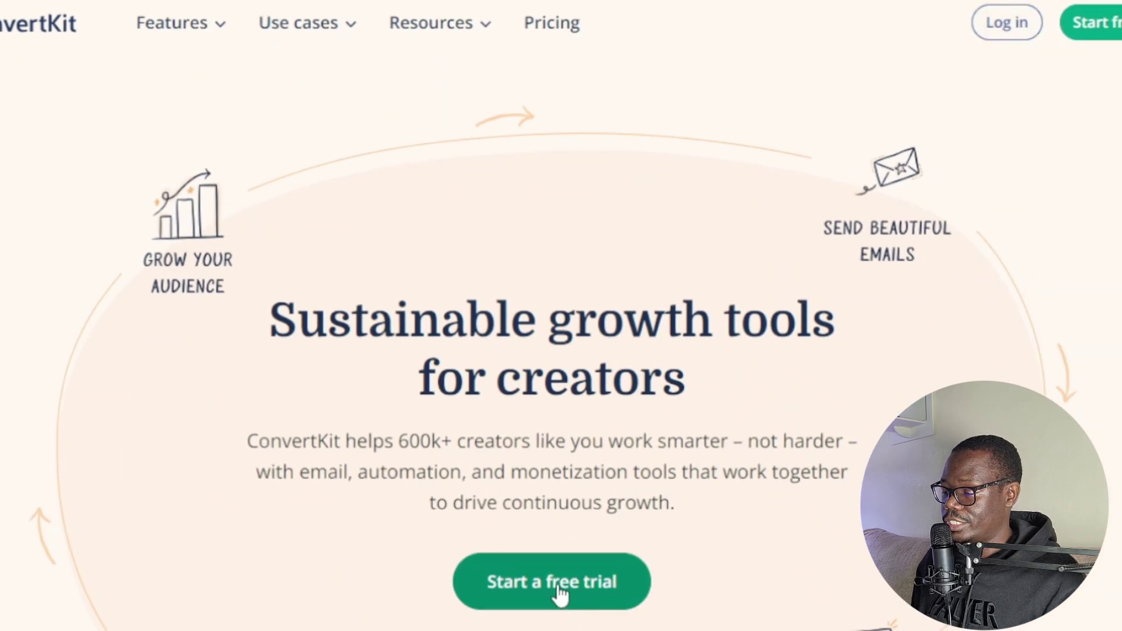
# Switch to ConvertKit, start a free trial and begin a new form with the Inline display format
pyautogui.click(559, 588)
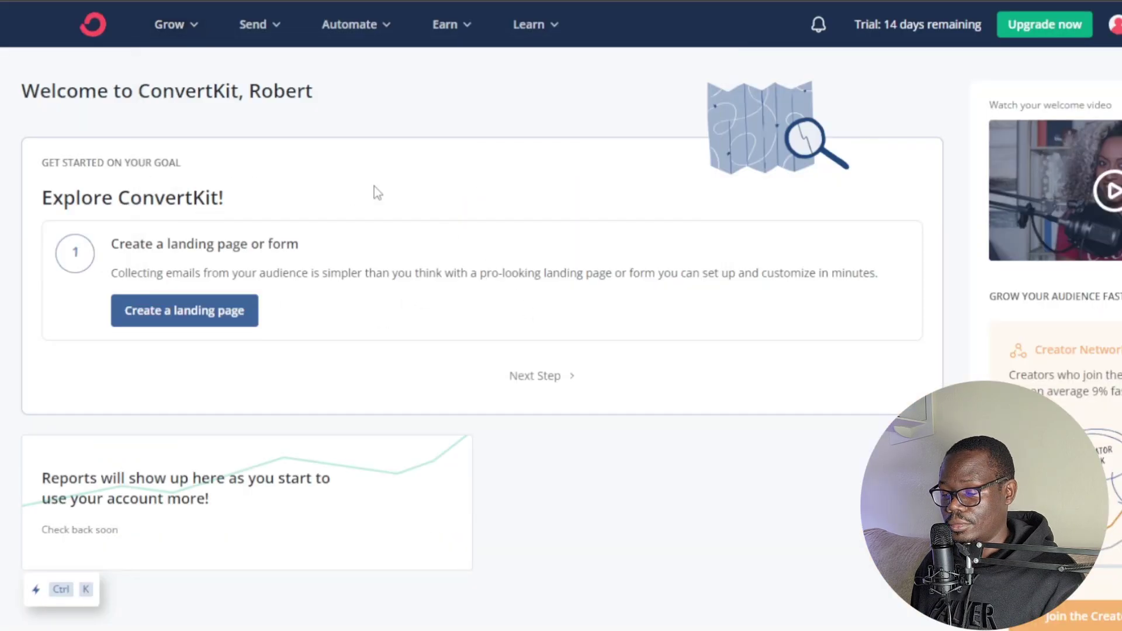
pyautogui.click(192, 28)
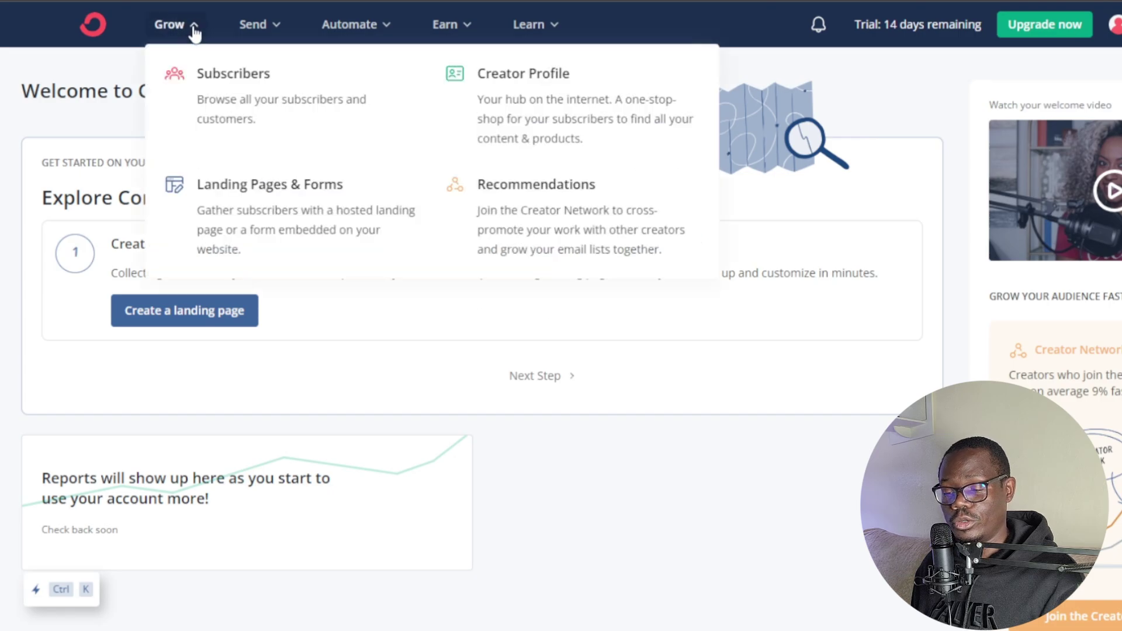
pyautogui.click(308, 209)
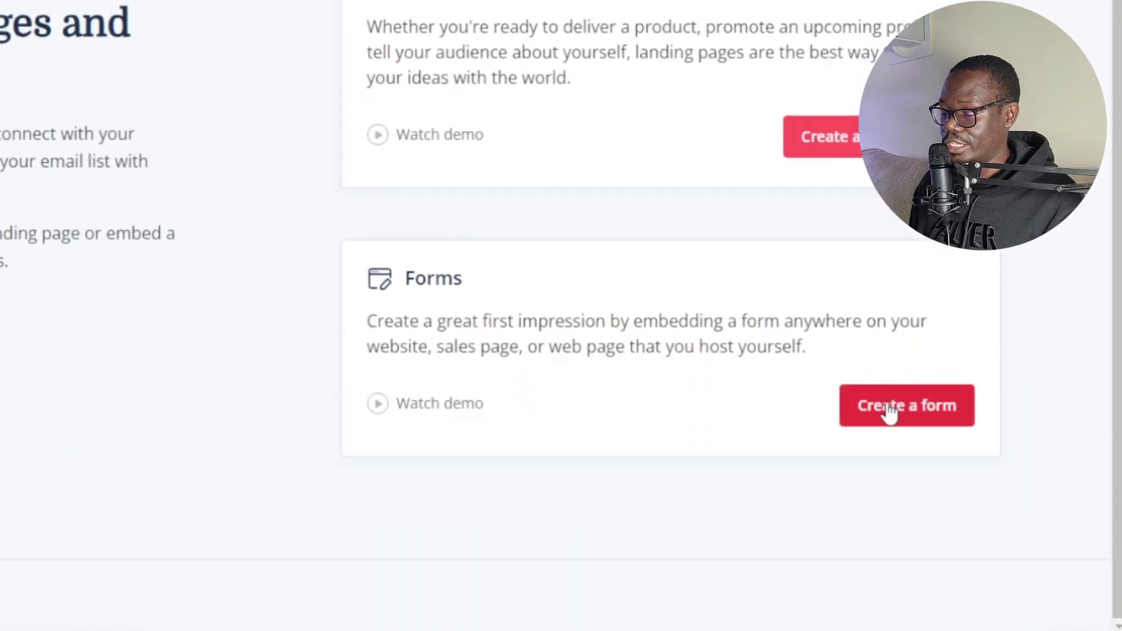
pyautogui.click(886, 401)
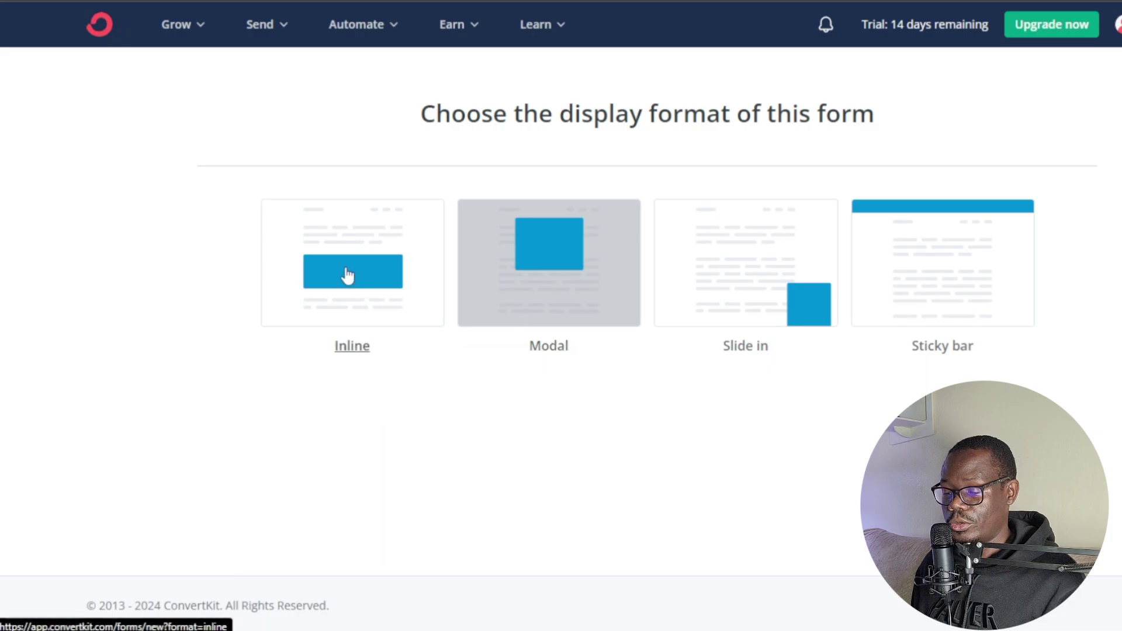
pyautogui.click(346, 266)
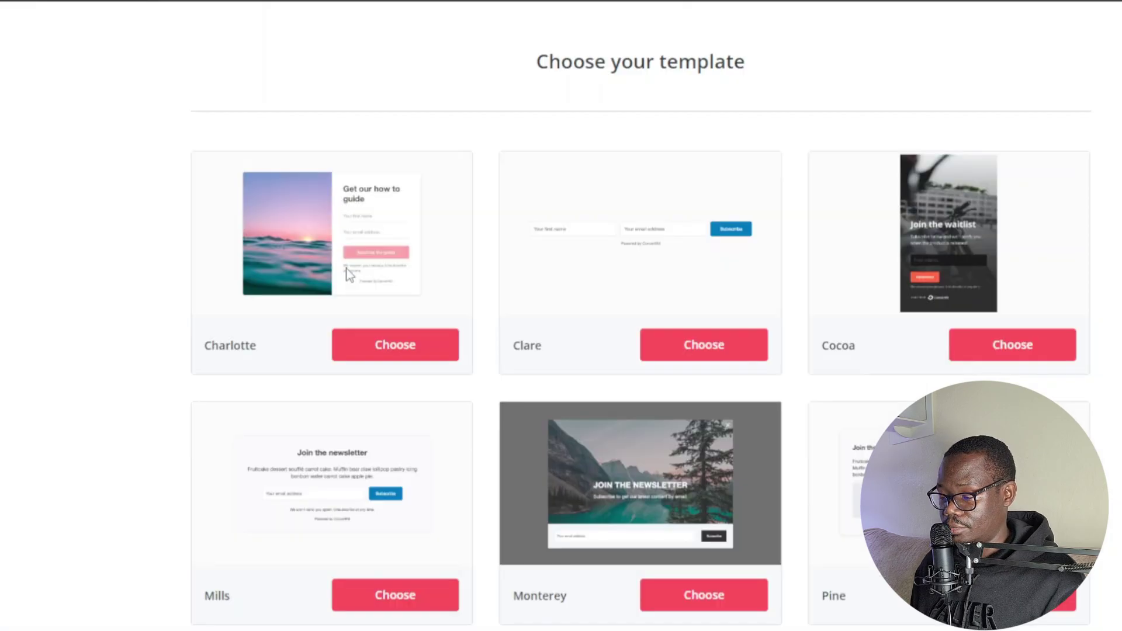
# Look through the inline form templates and choose the Charlotte template for the signup form
pyautogui.scroll(-2, 644, 285)
pyautogui.scroll(-3, 644, 285)
pyautogui.scroll(7, 666, 340)
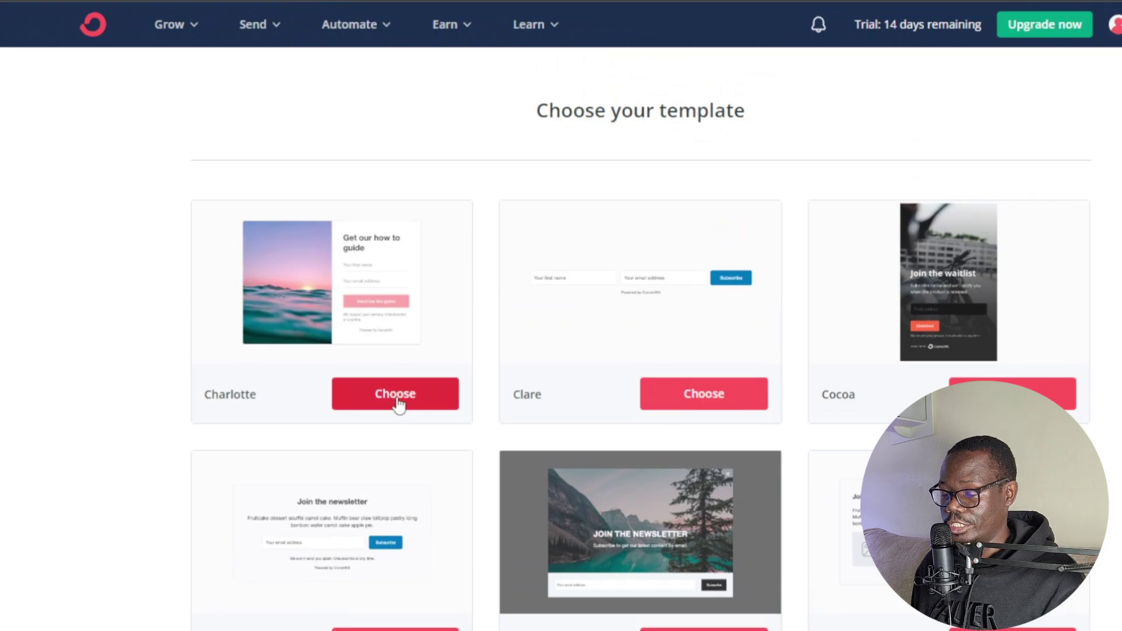
pyautogui.click(395, 393)
pyautogui.scroll(-2, 320, 341)
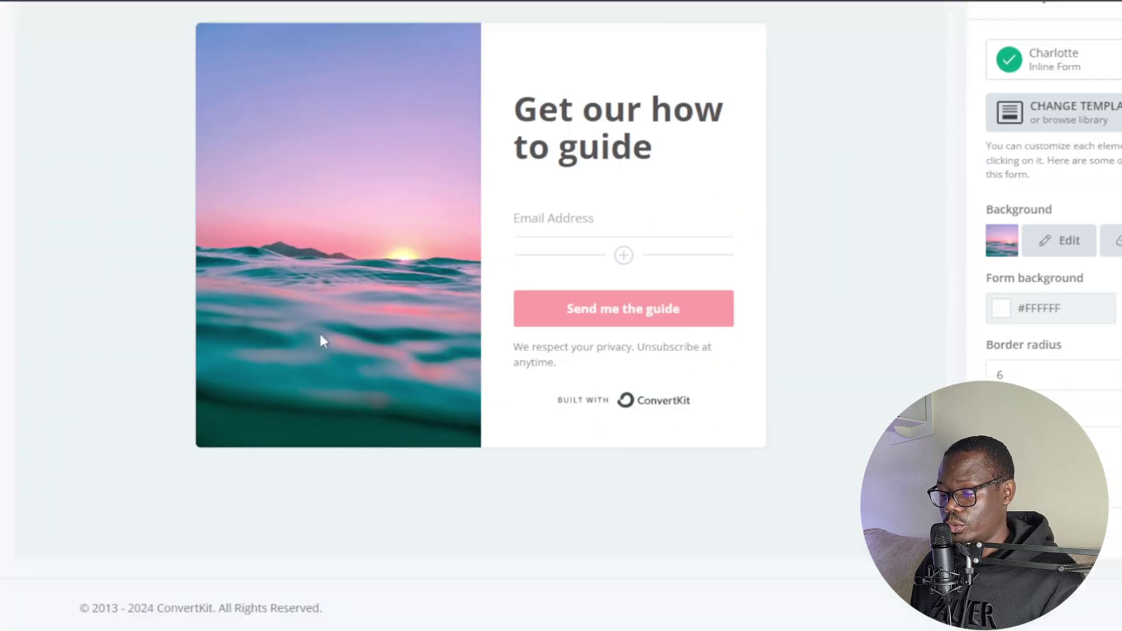
pyautogui.scroll(3, 432, 307)
pyautogui.scroll(-2, 446, 306)
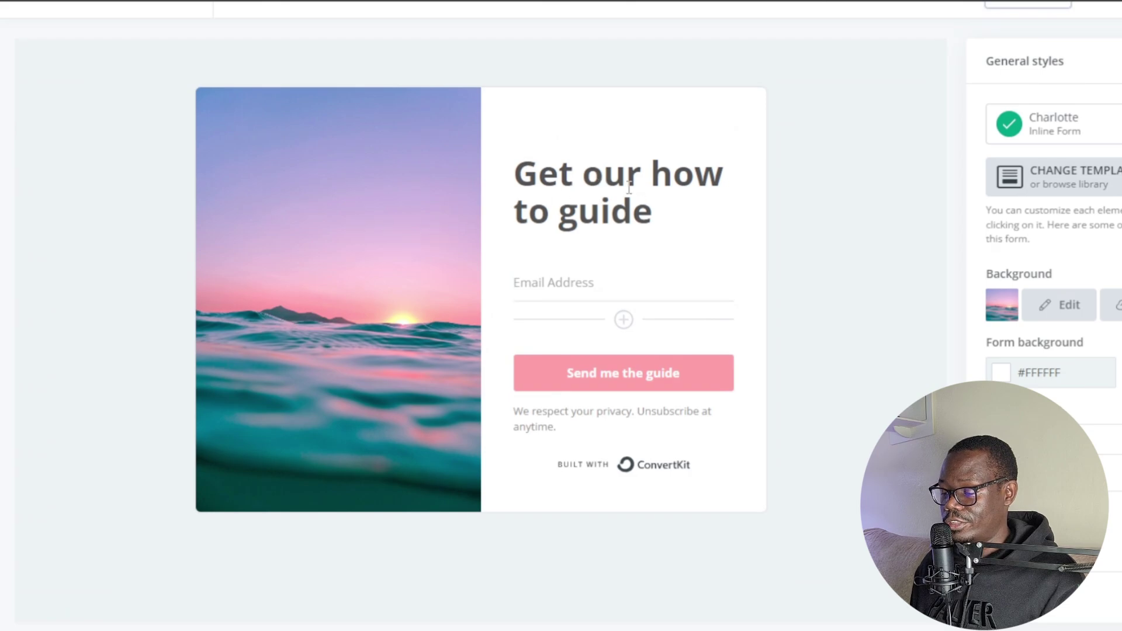
# Switch to the Google Sites editor and check the offer wording on the landscape flash sale image
pyautogui.click(562, 178)
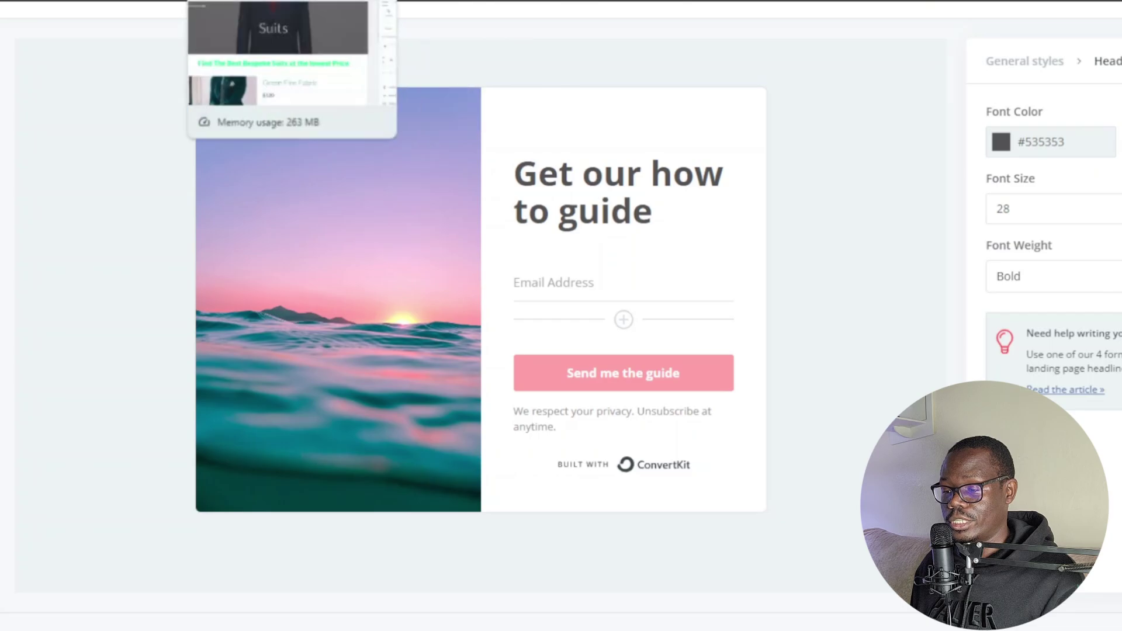
pyautogui.click(245, 0)
pyautogui.scroll(-5, 508, 345)
pyautogui.scroll(-8, 512, 348)
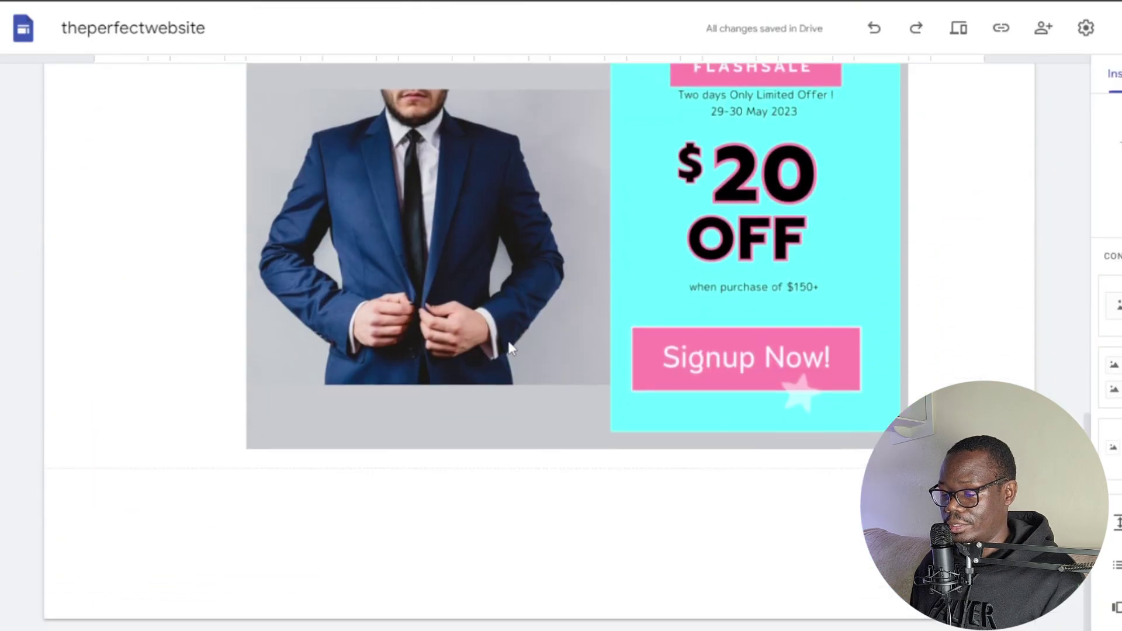
pyautogui.scroll(1, 759, 234)
pyautogui.click(763, 231)
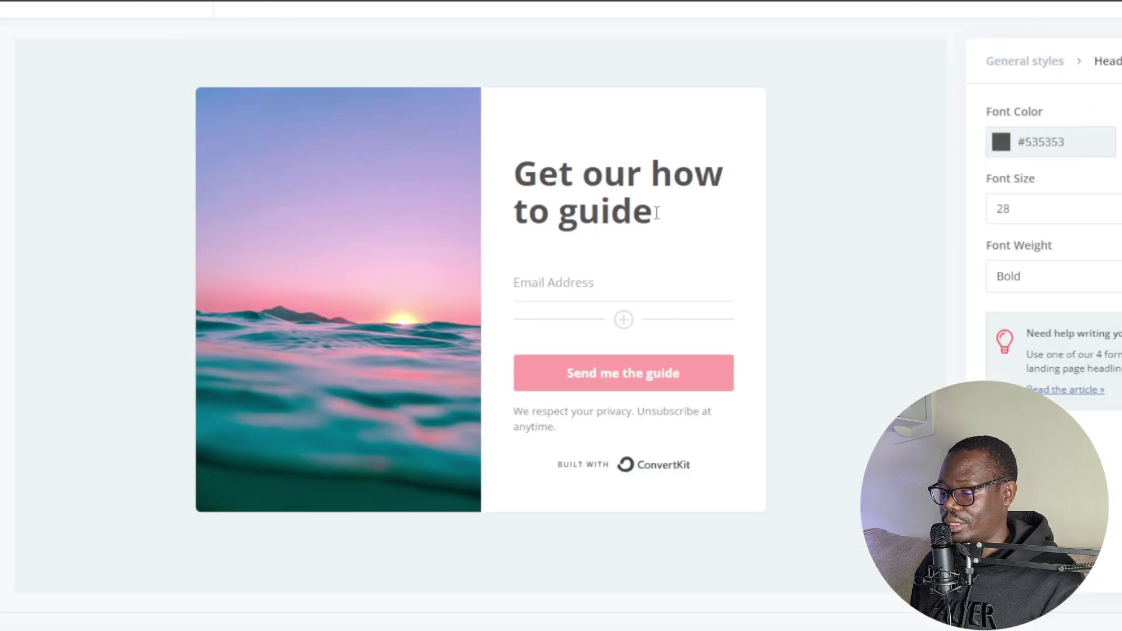
# In the ConvertKit form, replace "our how to guide" in the heading so it reads "Get 20% OFF"
pyautogui.moveTo(657, 214); pyautogui.dragTo(522, 181)
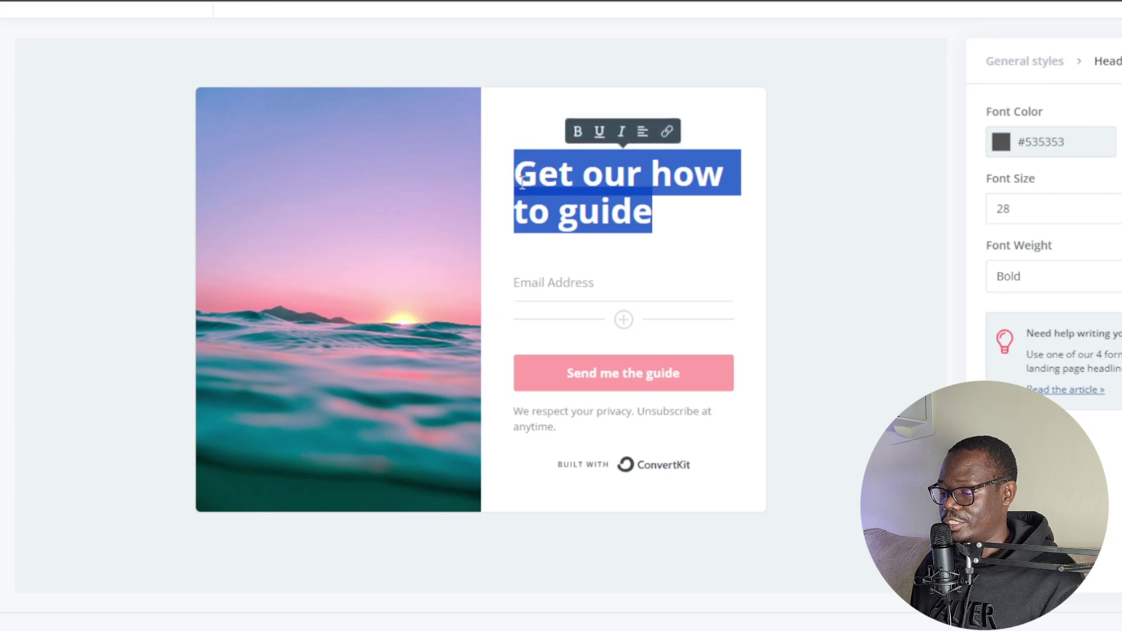
pyautogui.click(657, 174)
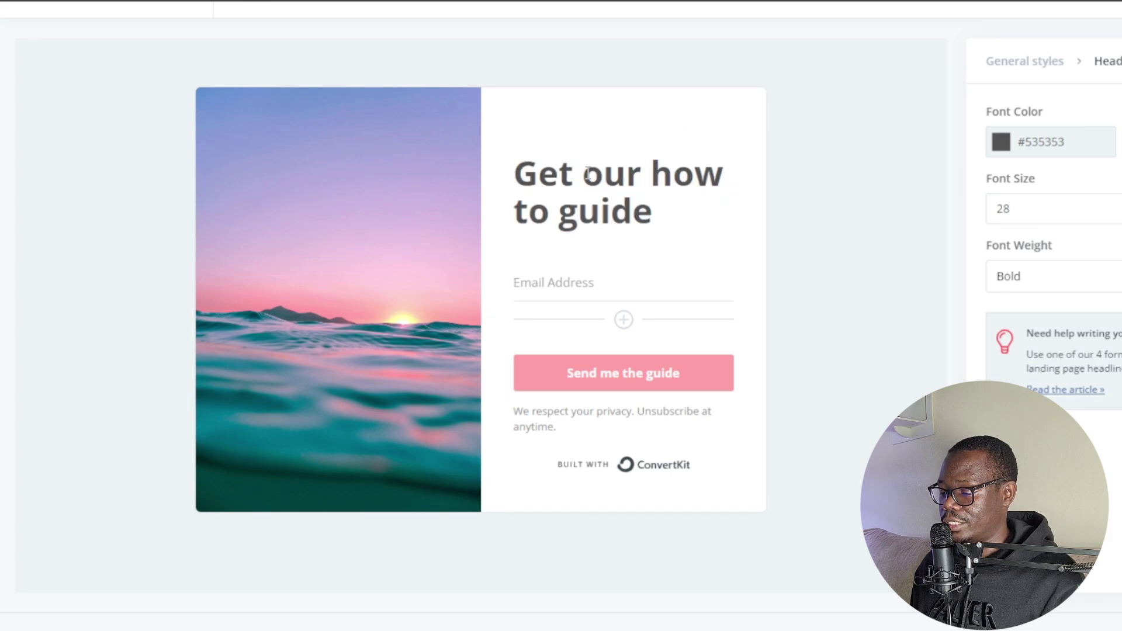
pyautogui.moveTo(588, 173); pyautogui.dragTo(661, 217)
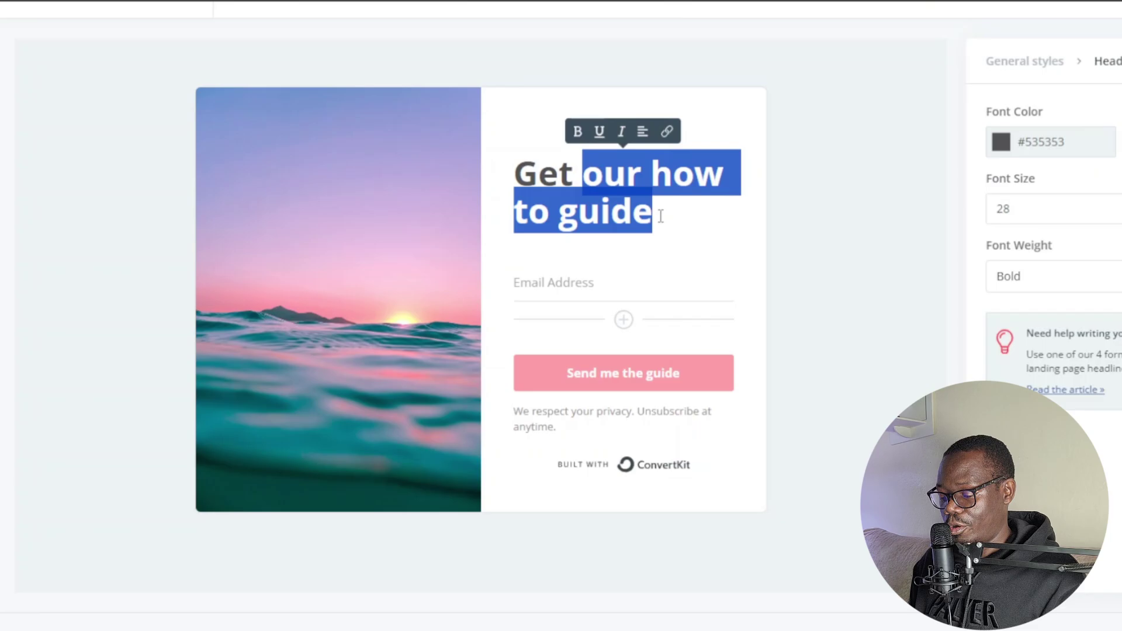
pyautogui.write('20% OFF')
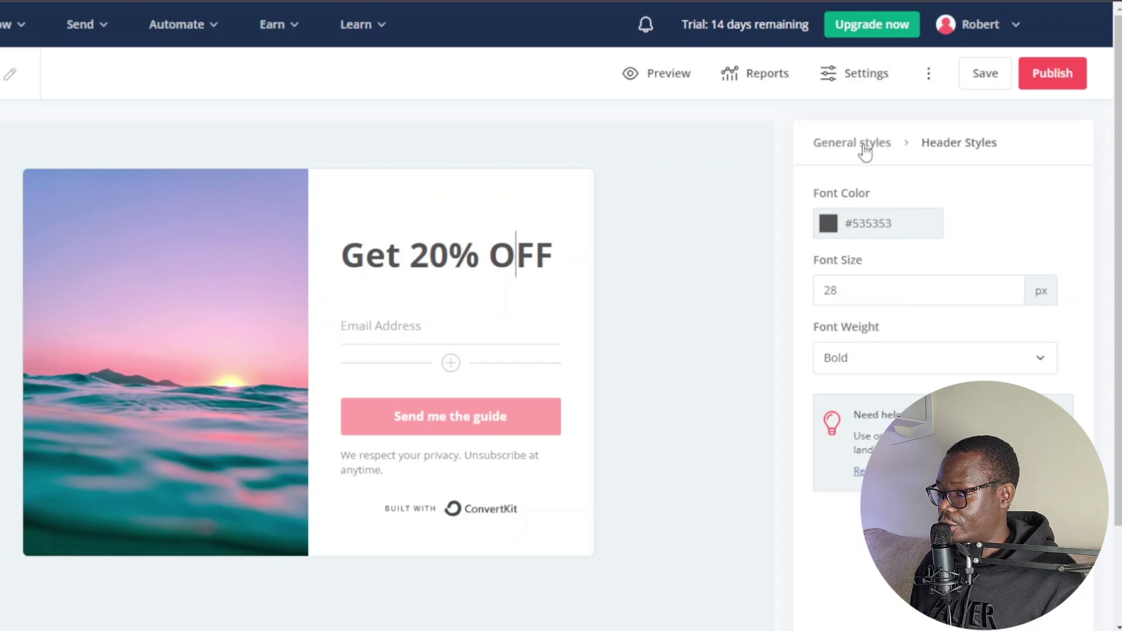
# Replace the form's background image with the uploaded file "Yellow Blue Cute Flash sale promotion Email Newsletter.jpg"
pyautogui.click(866, 146)
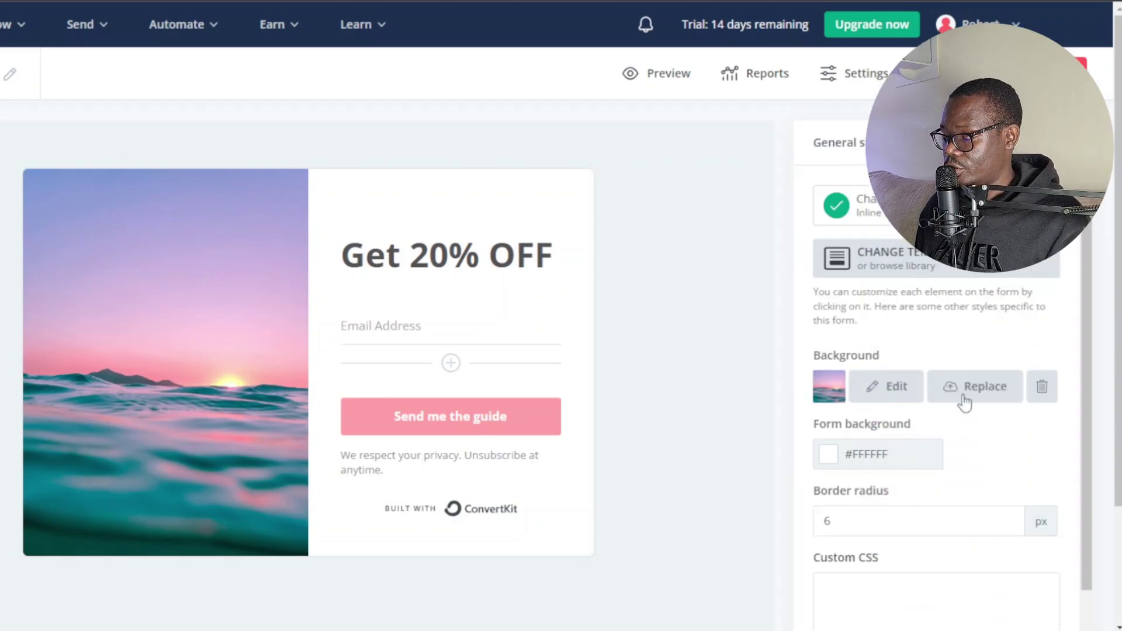
pyautogui.click(980, 395)
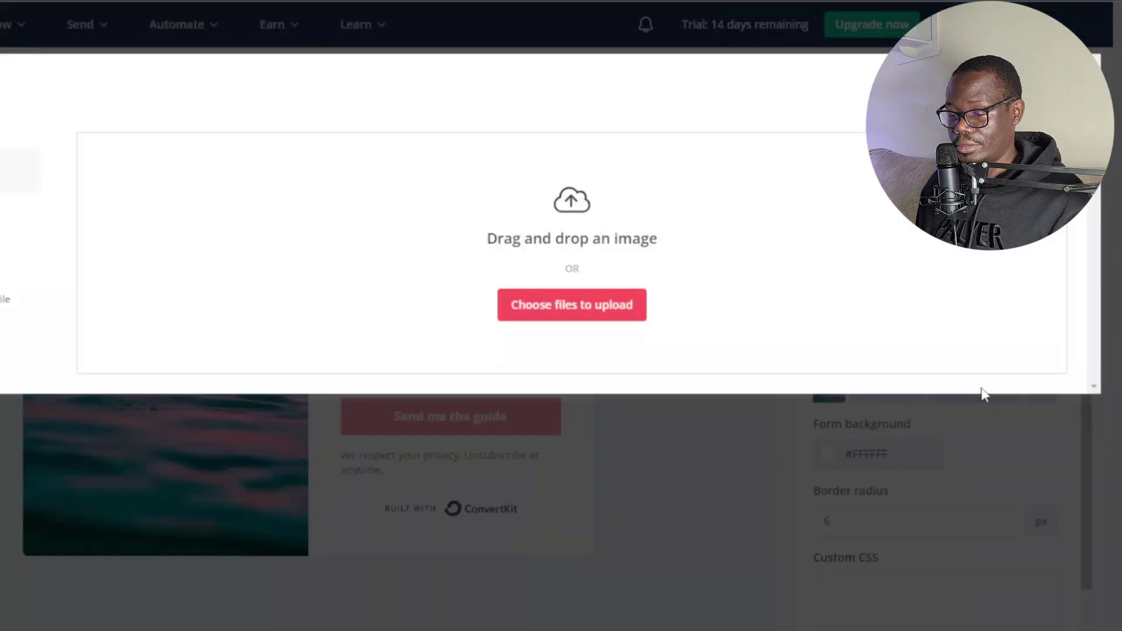
pyautogui.click(571, 310)
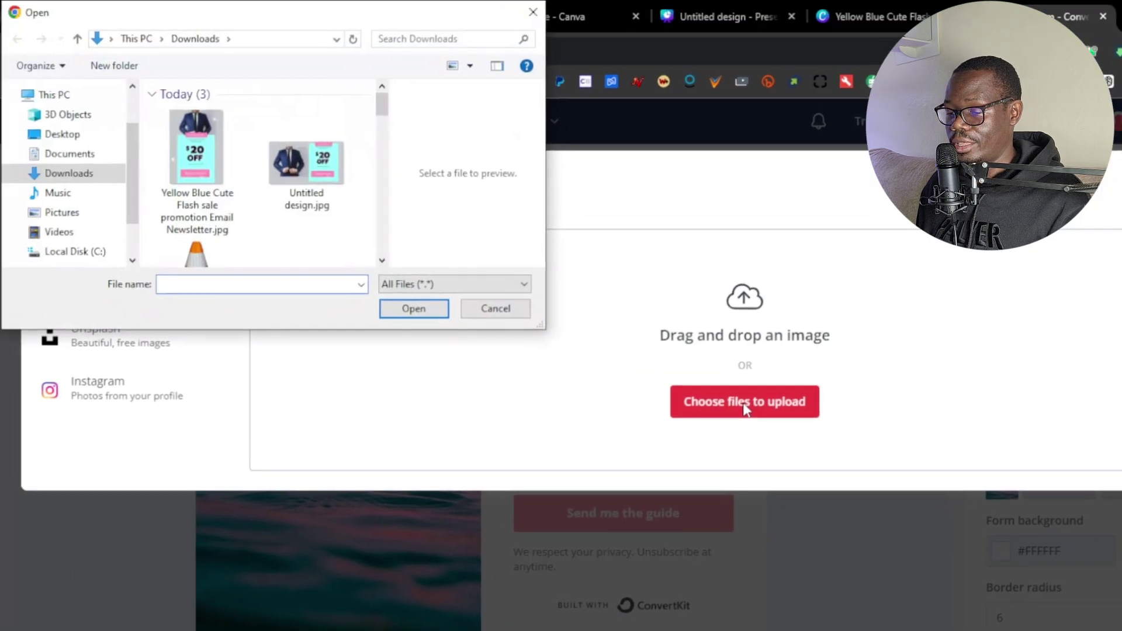
pyautogui.click(202, 164)
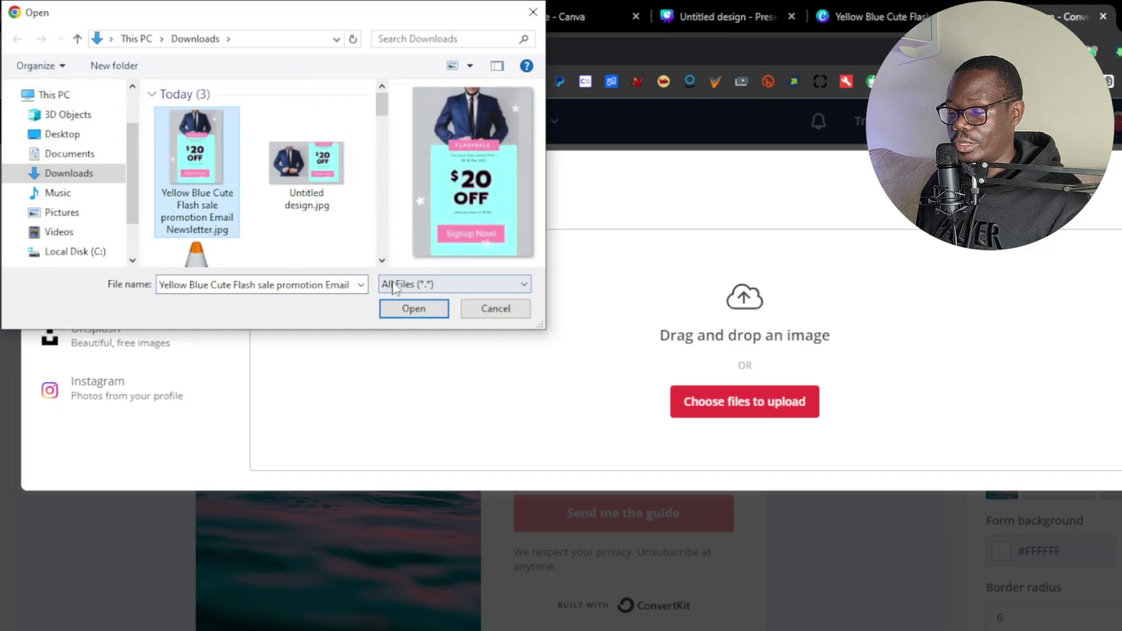
pyautogui.click(414, 309)
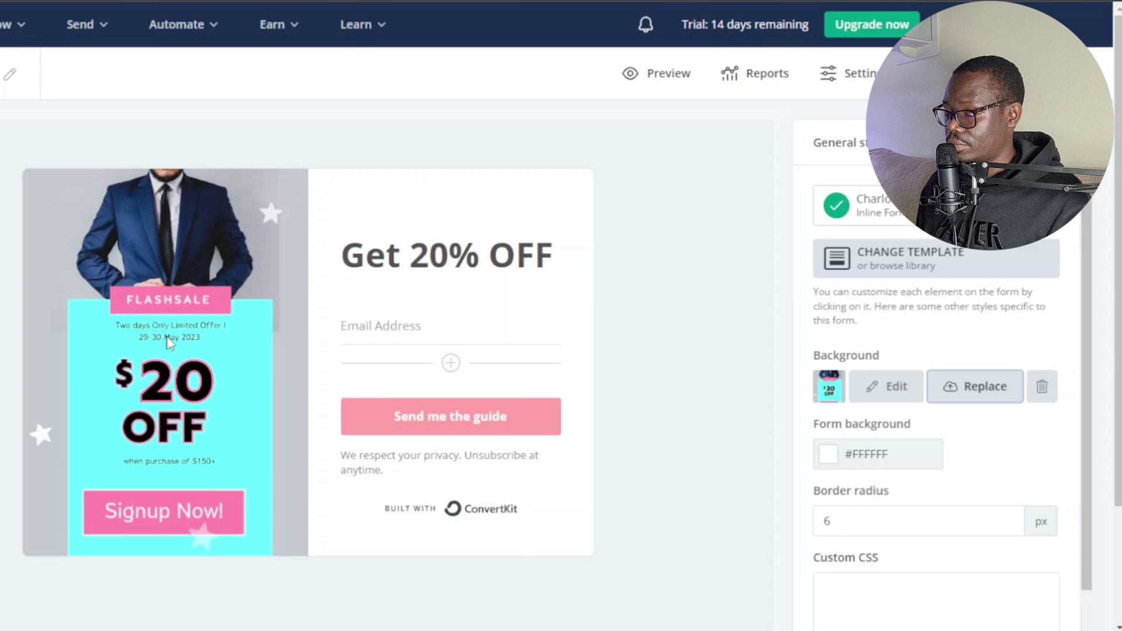
# Change the submit button's text to "Get Flashsale Now"
pyautogui.click(436, 430)
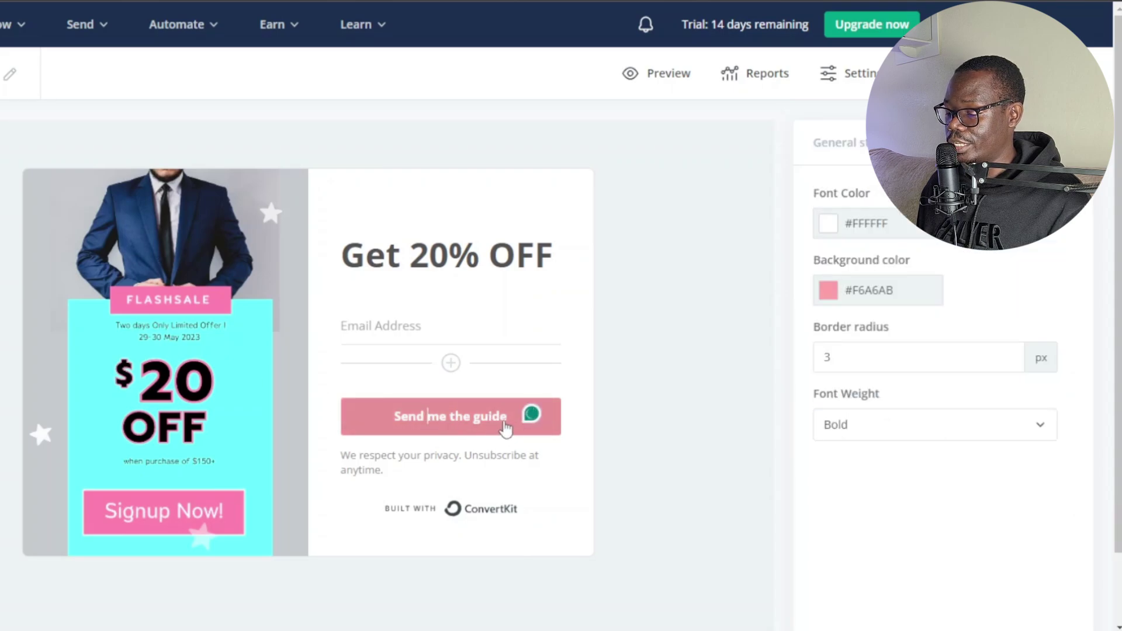
pyautogui.moveTo(503, 428); pyautogui.dragTo(400, 431)
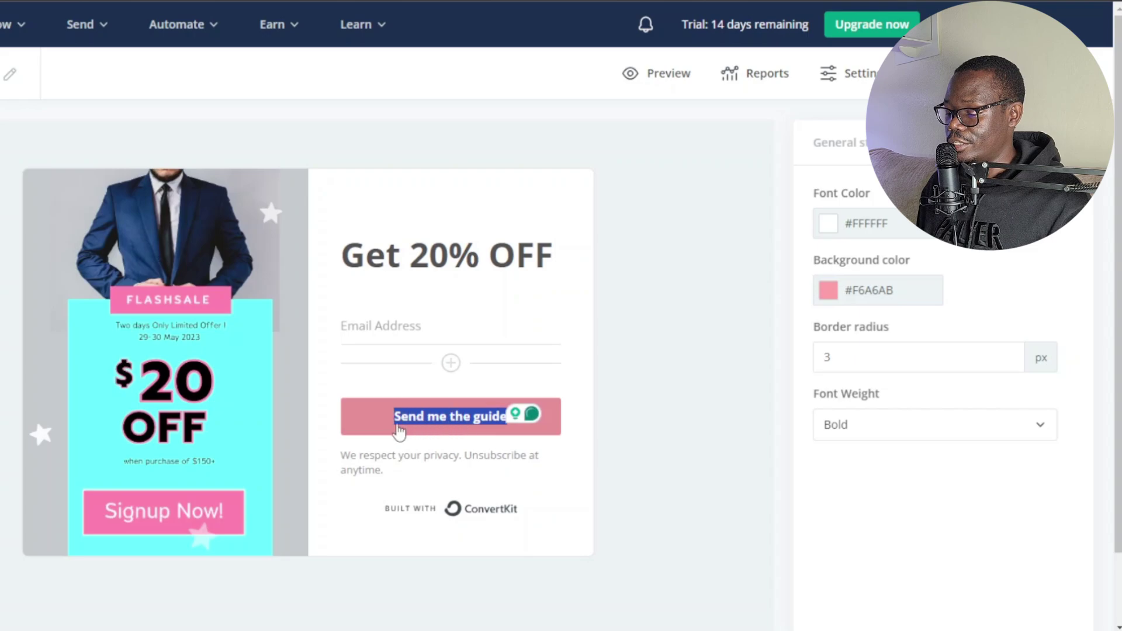
pyautogui.write('Get Fla')
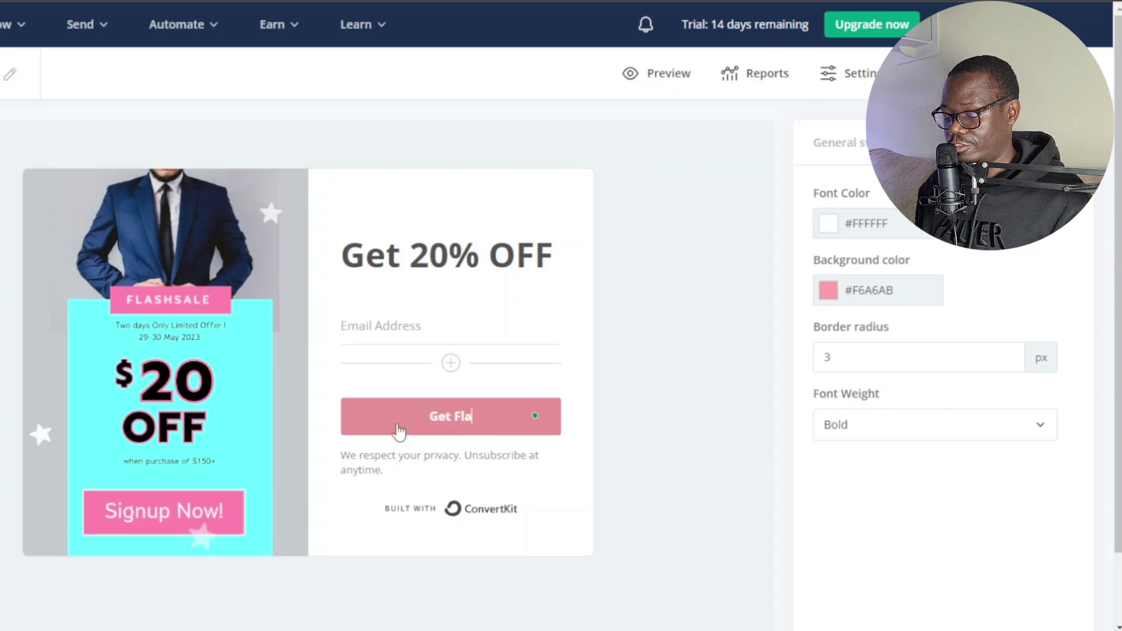
pyautogui.write('shsale Now')
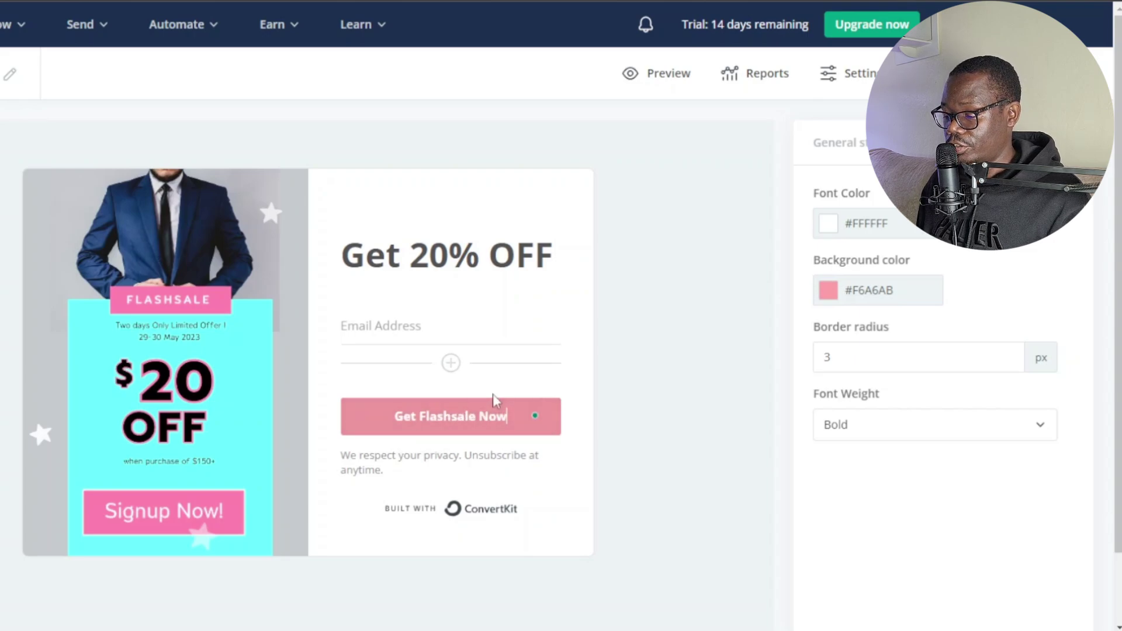
# Set the submit button's background color to turquoise, #6af3e6
pyautogui.click(828, 290)
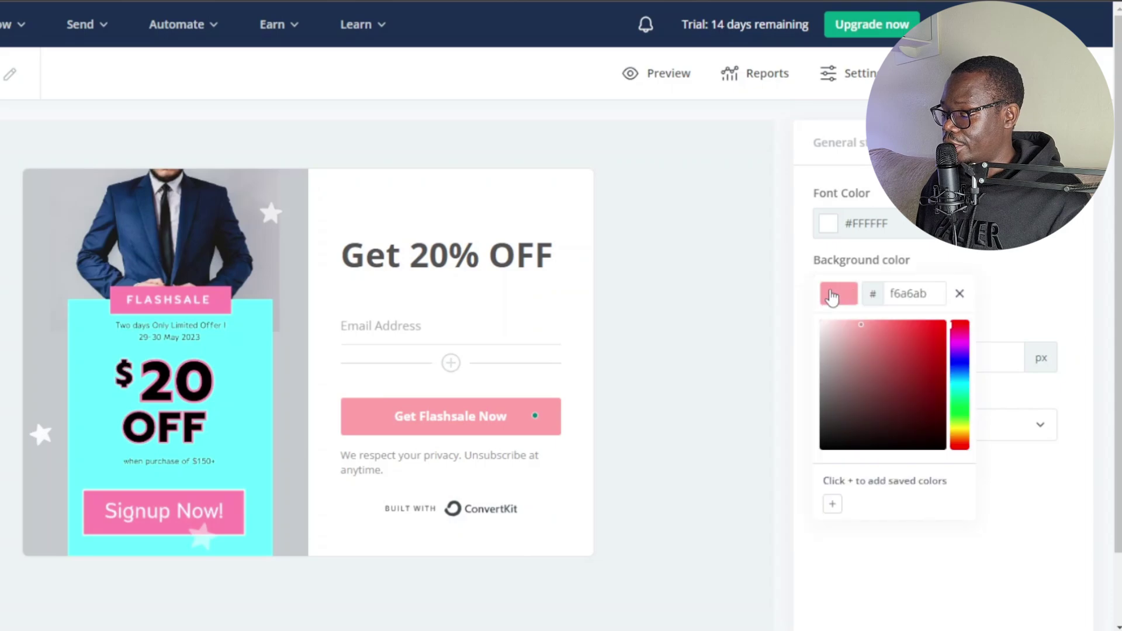
pyautogui.click(966, 391)
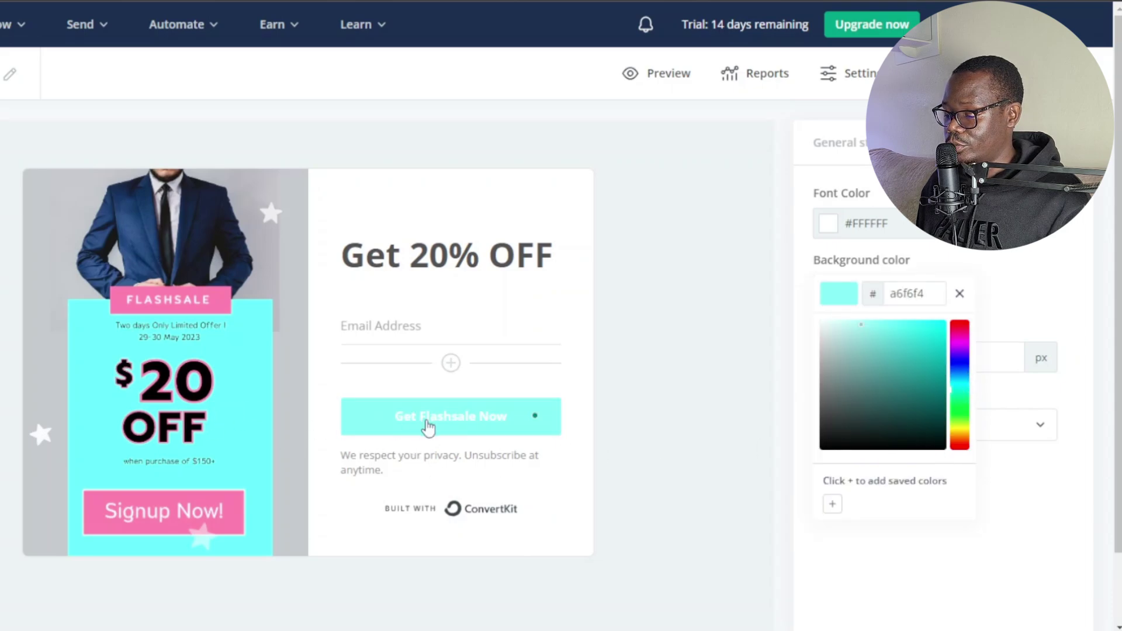
pyautogui.click(892, 326)
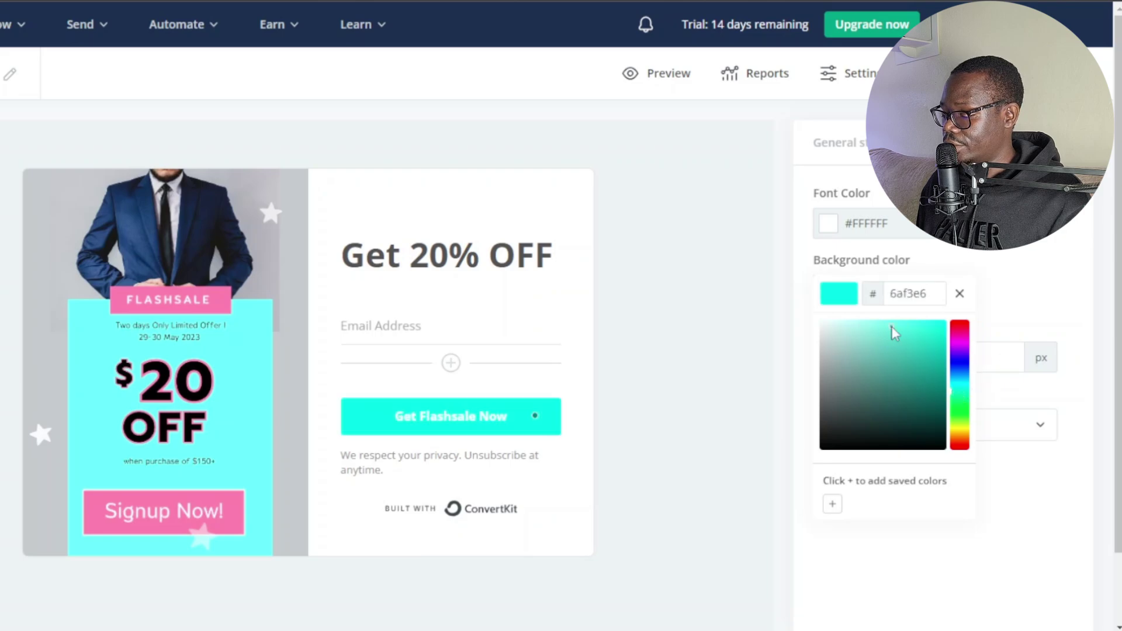
pyautogui.click(777, 315)
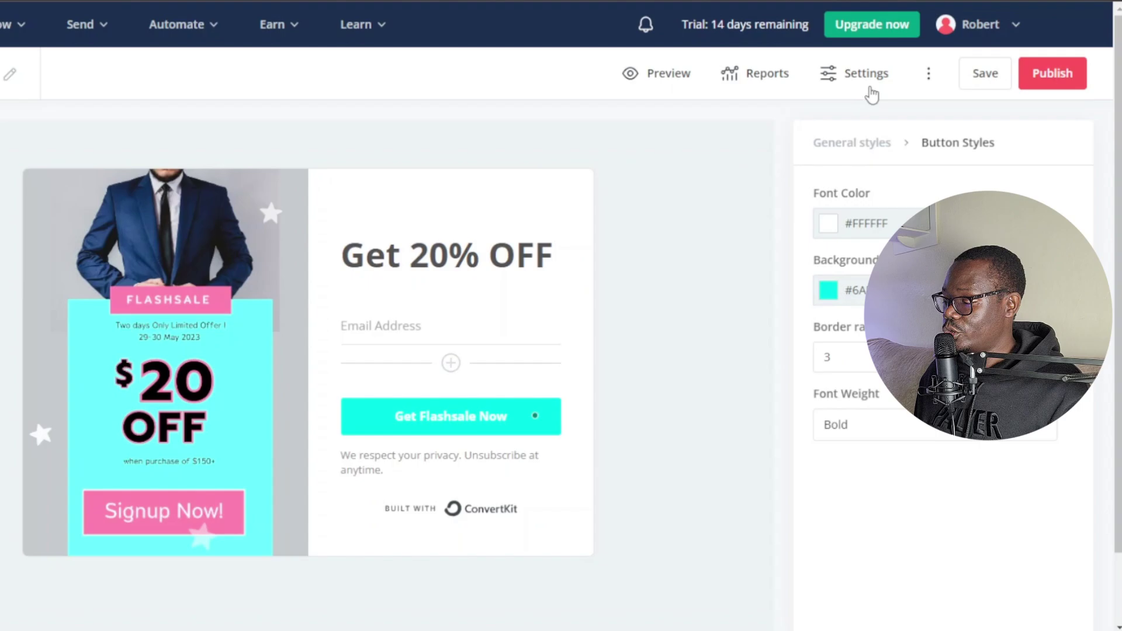
# In the form's domain name settings, select the account's ck.page address as the custom domain
pyautogui.click(866, 85)
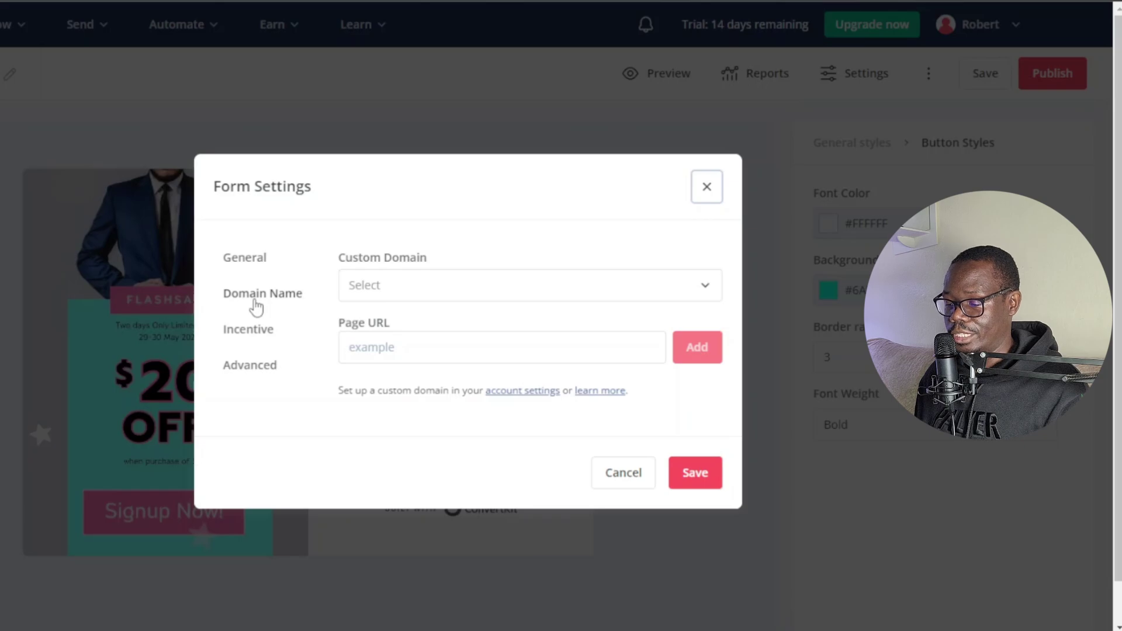
pyautogui.click(402, 287)
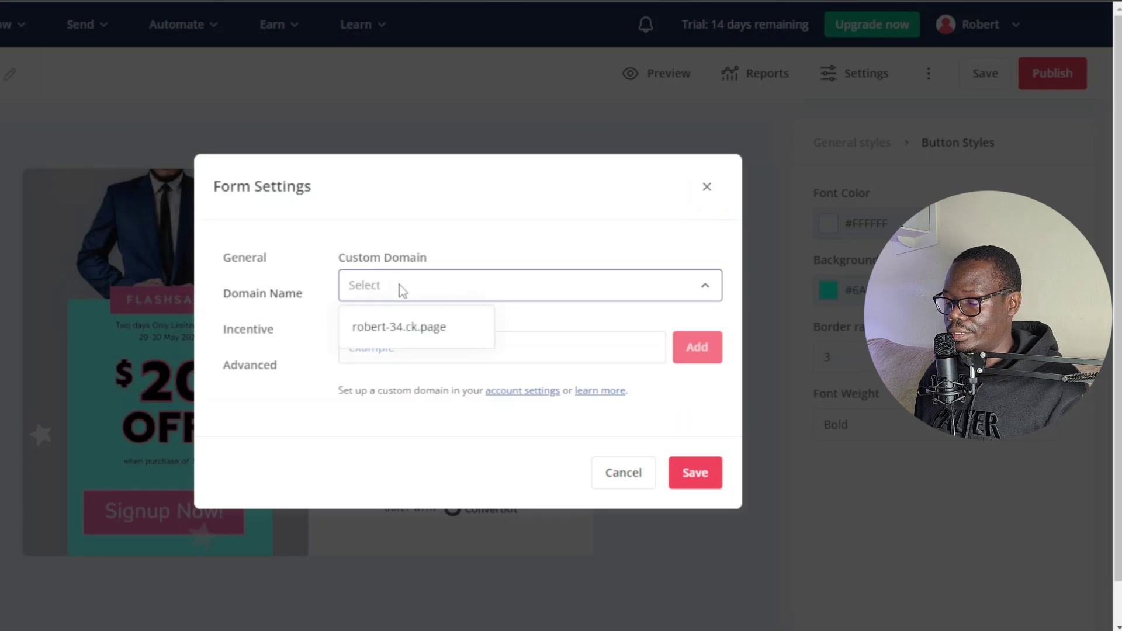
pyautogui.click(411, 336)
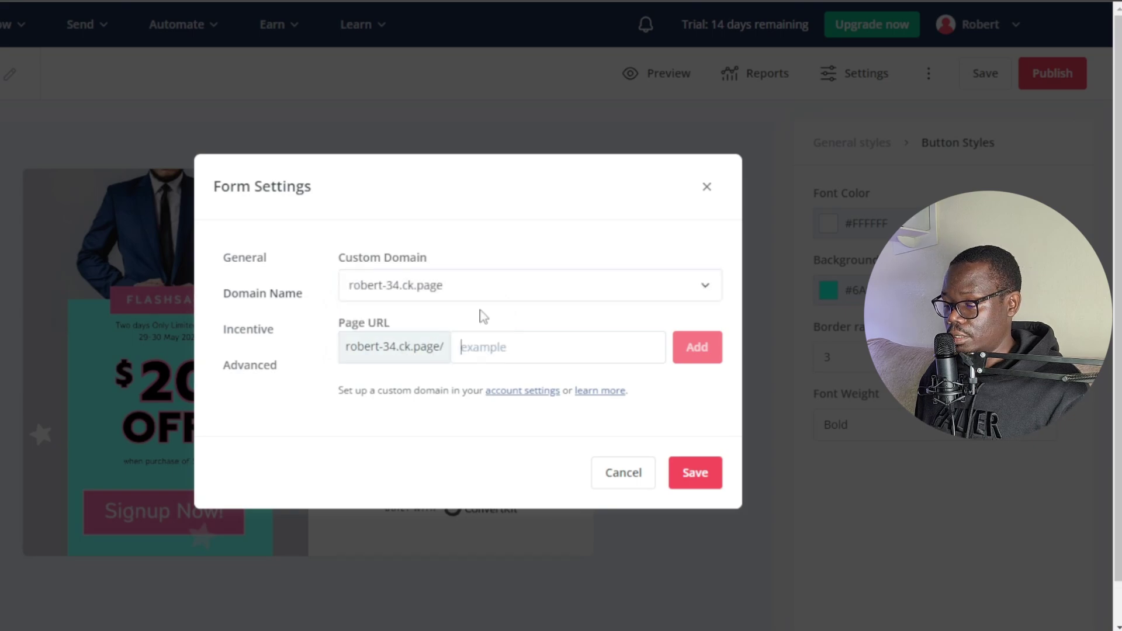
# Copy the ck.page address shown for the page URL, then save the form settings and the form
pyautogui.tripleClick(414, 342)
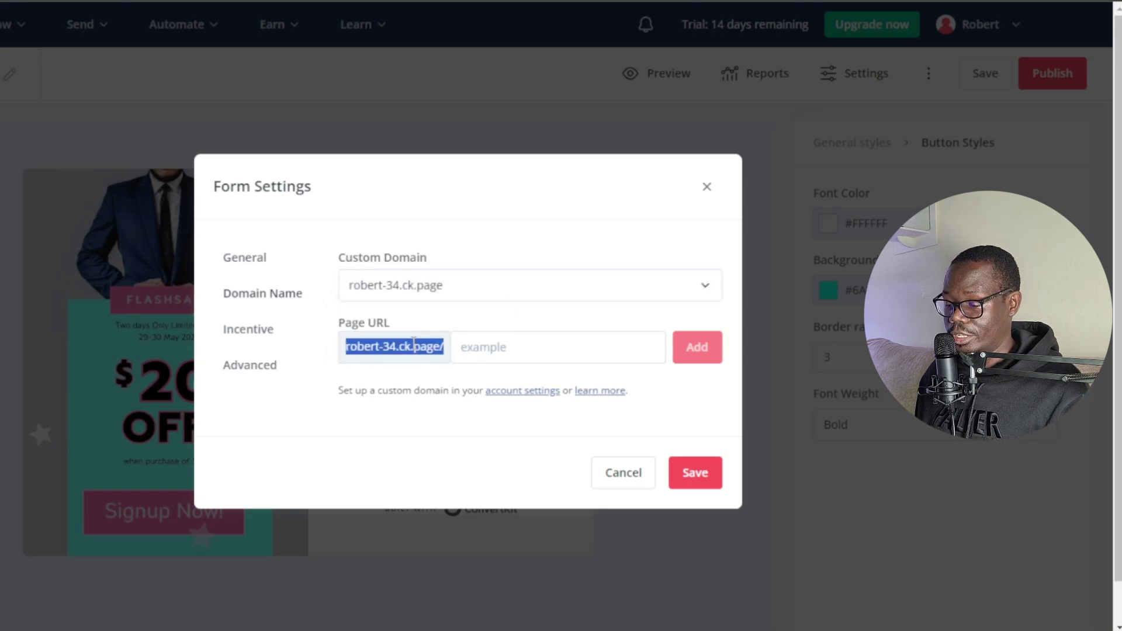
pyautogui.rightClick(411, 348)
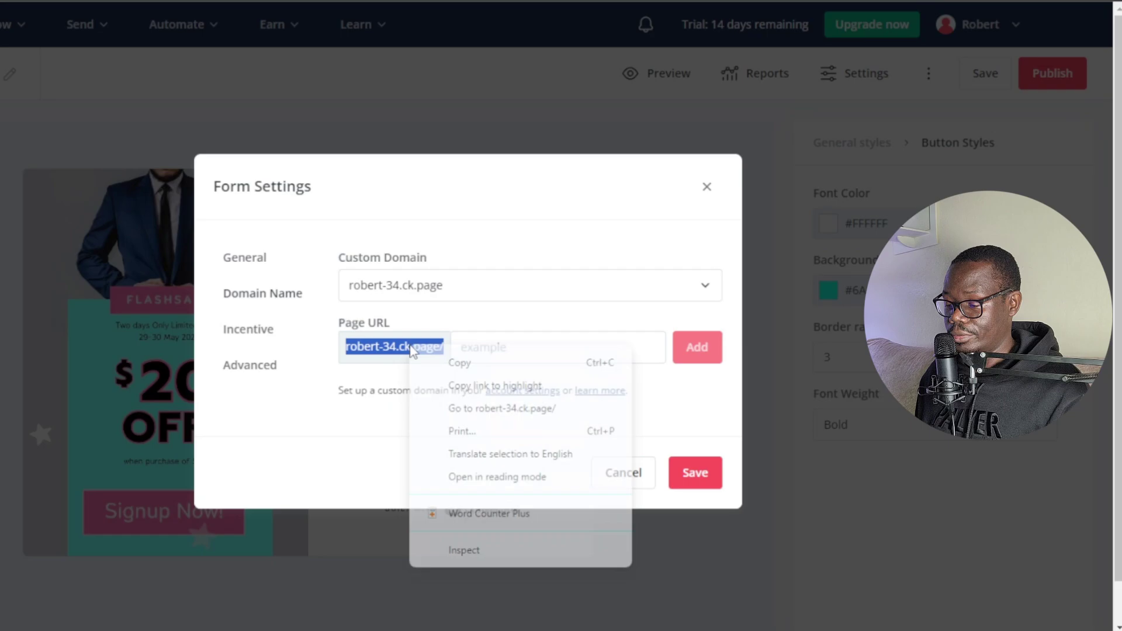
pyautogui.click(461, 364)
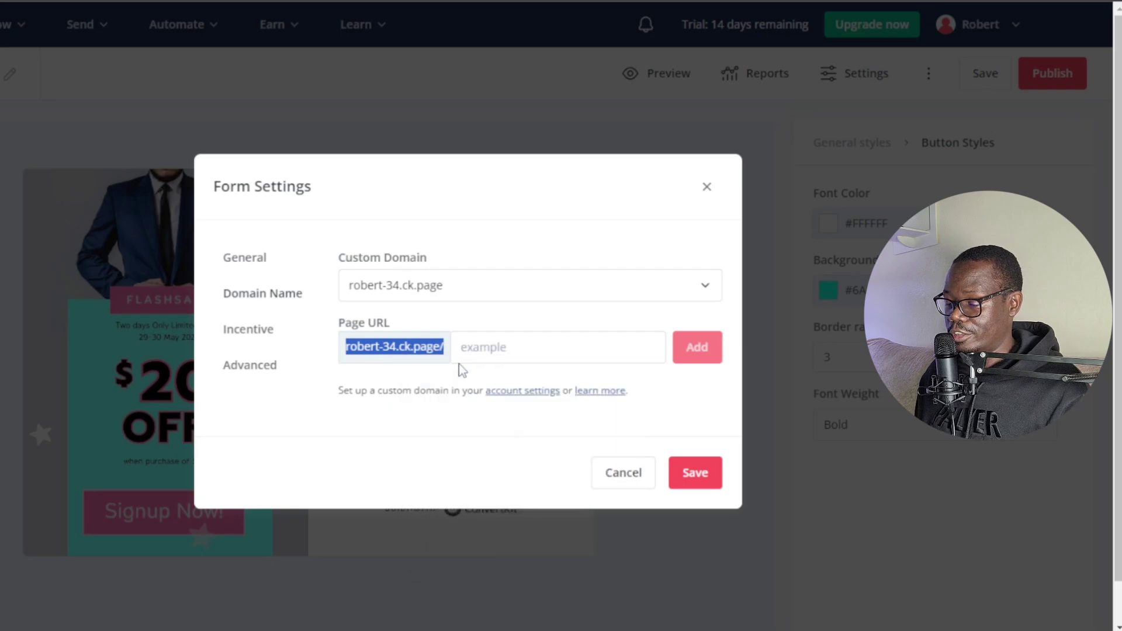
pyautogui.click(692, 472)
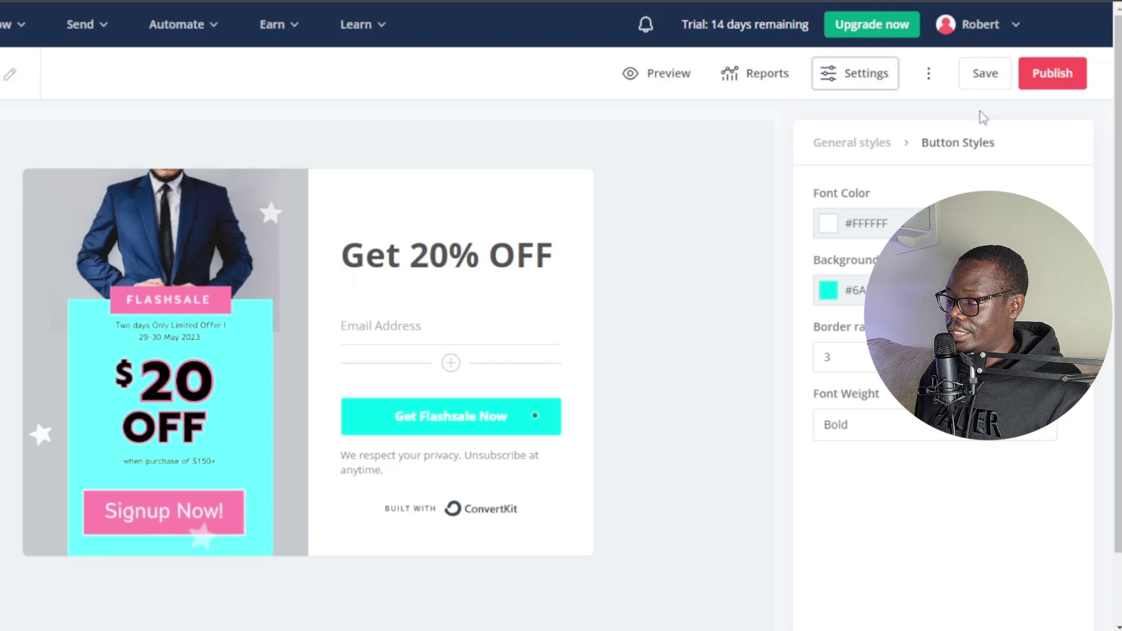
pyautogui.click(984, 76)
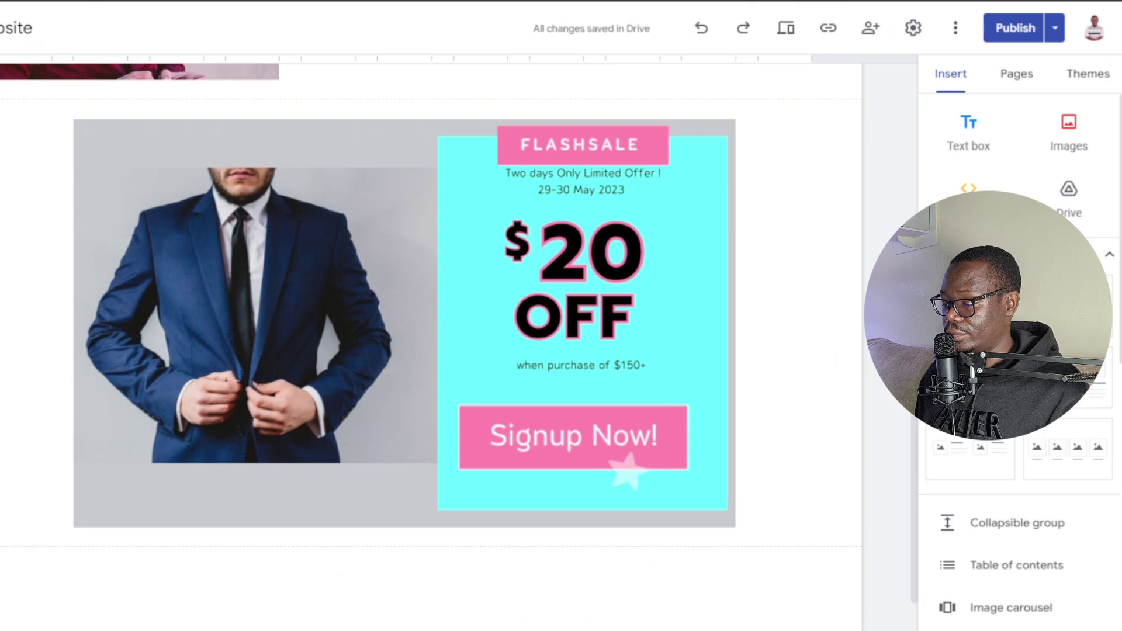
# Switch to the Google Sites editor and link the landscape flash sale image to the copied ck.page address
pyautogui.click(415, 224)
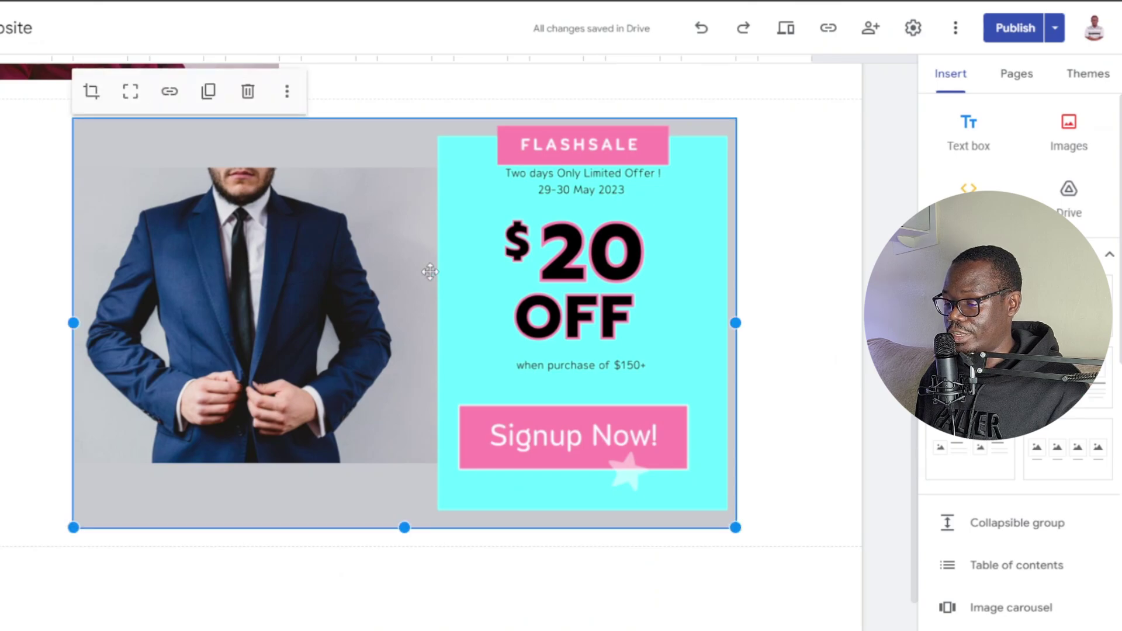
pyautogui.click(169, 91)
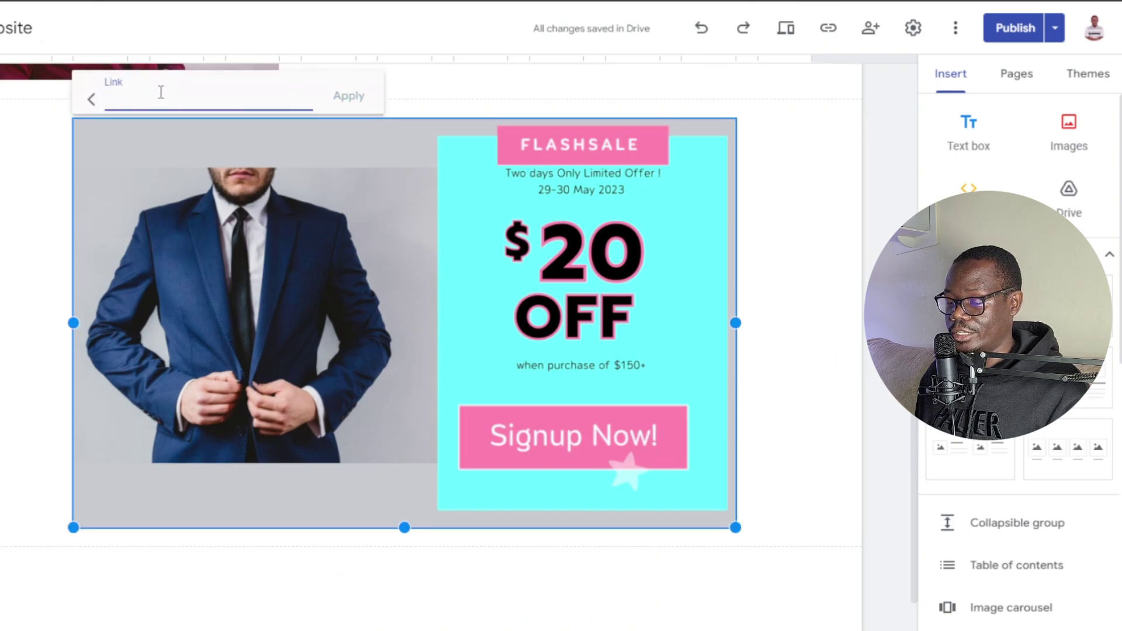
pyautogui.rightClick(160, 94)
pyautogui.click(201, 253)
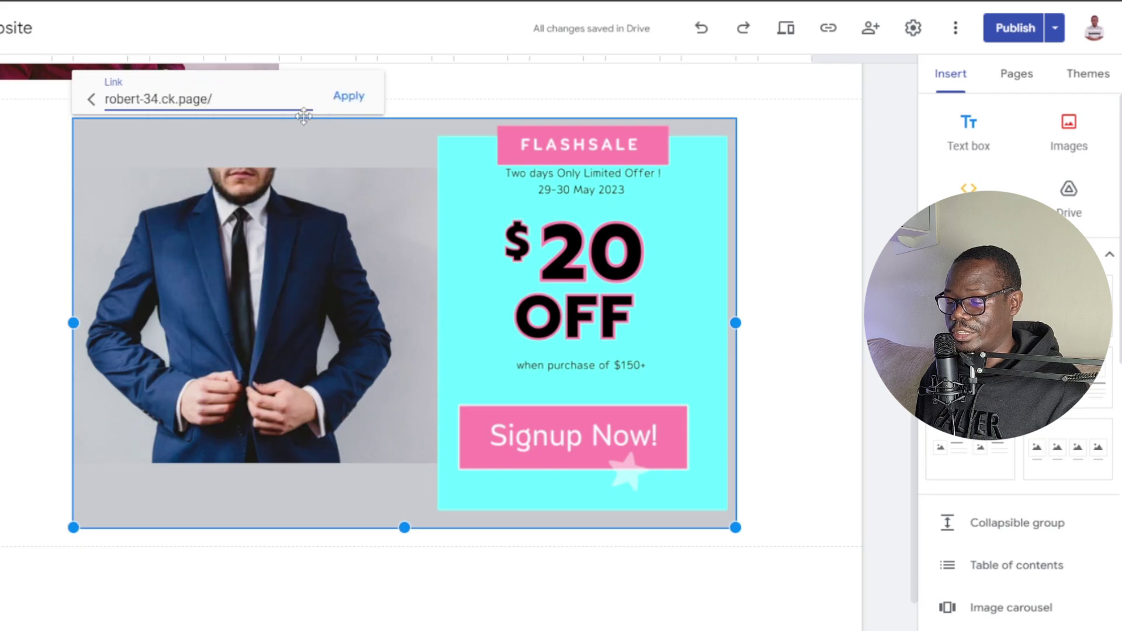
pyautogui.click(348, 97)
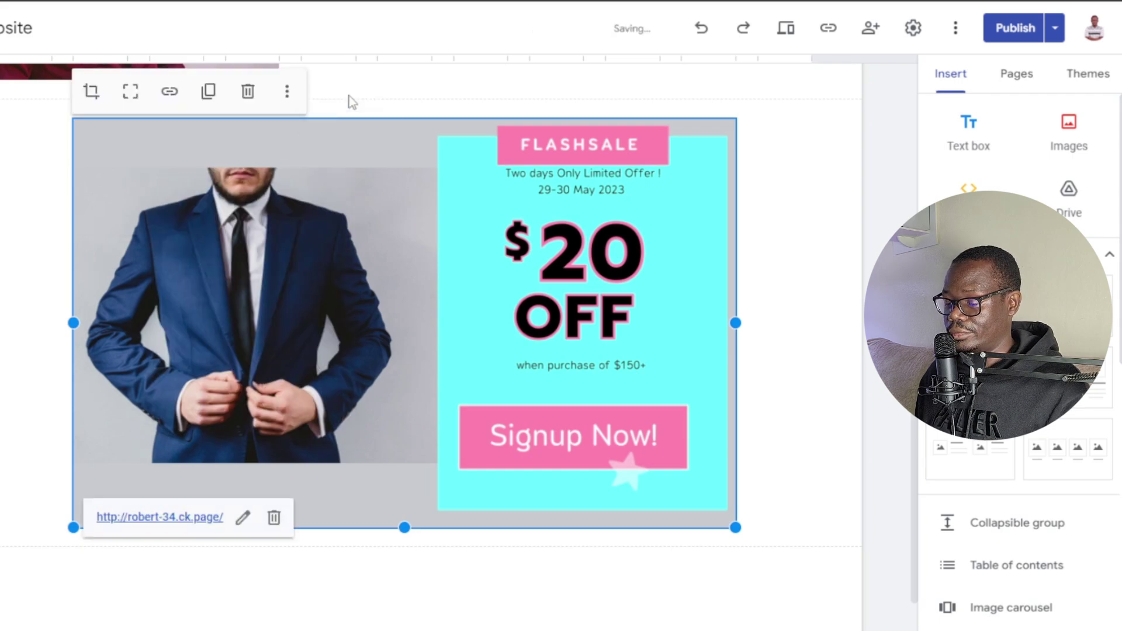
# Publish the updated site and follow the flash sale image's signup link on the live home page
pyautogui.click(1020, 32)
pyautogui.click(1088, 29)
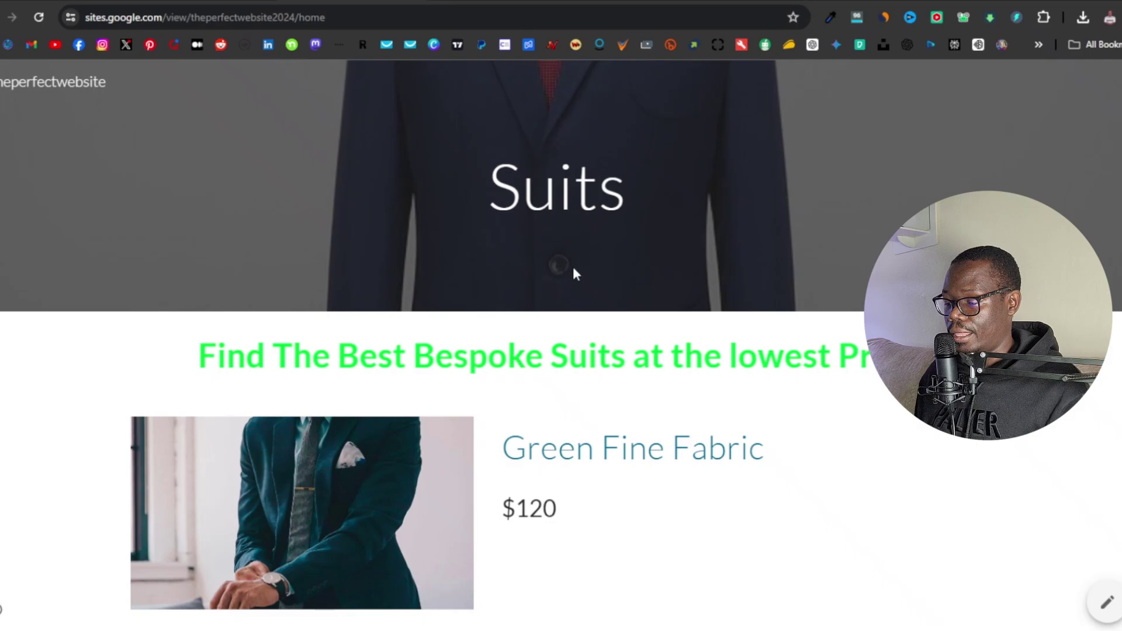
pyautogui.scroll(-10, 574, 280)
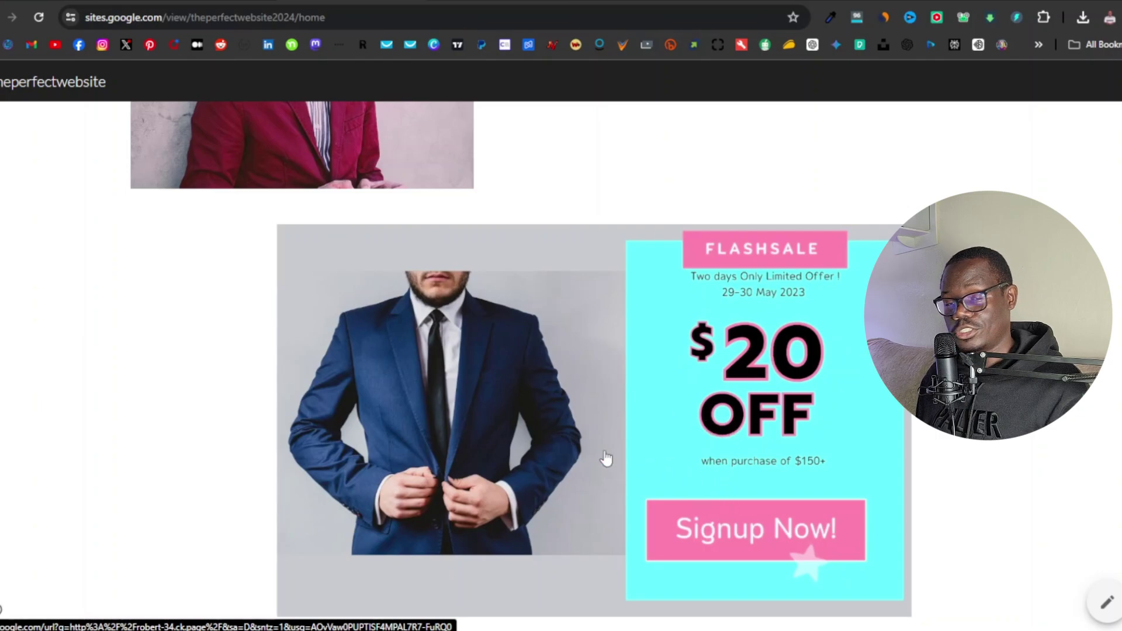
pyautogui.click(738, 533)
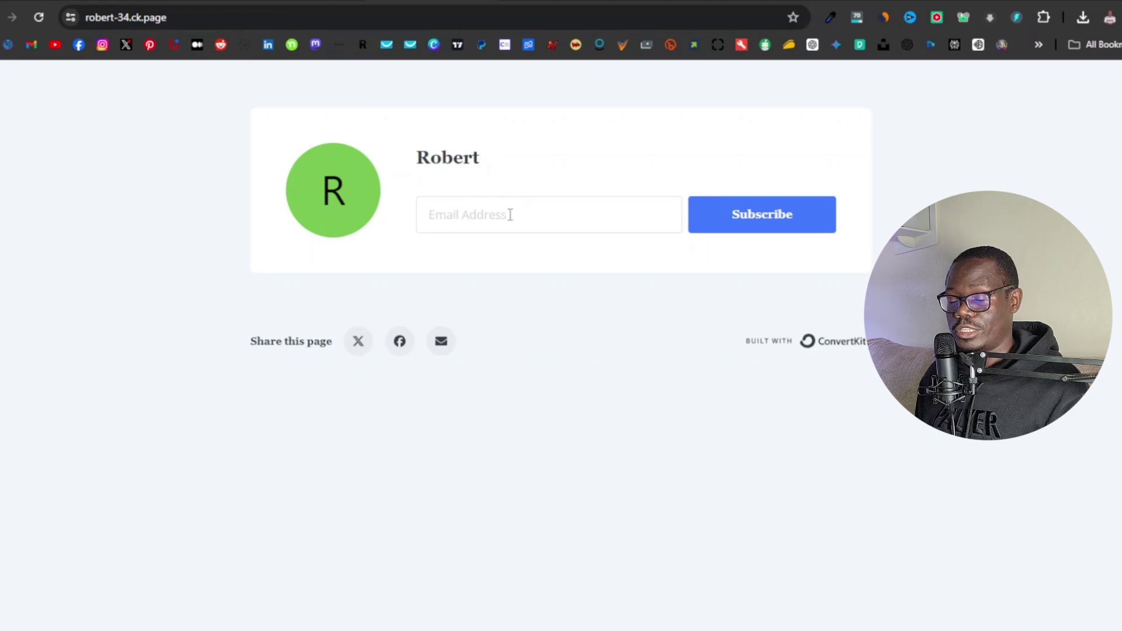
# Test the linked signup page by entering a subscriber email address and subscribing
pyautogui.click(469, 213)
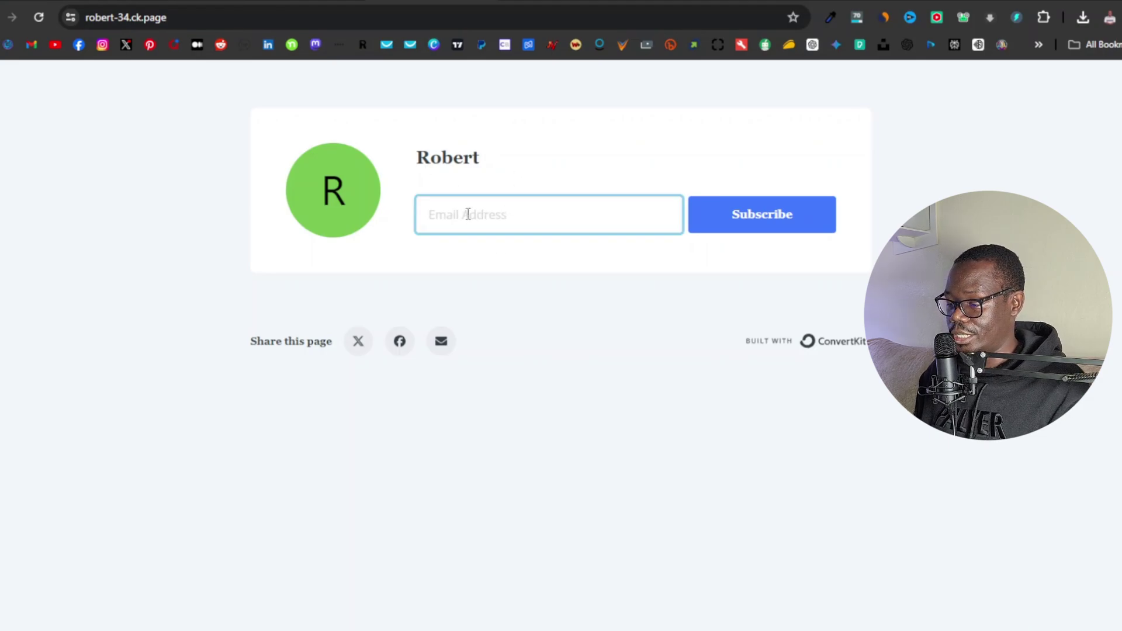
pyautogui.hotkey('ctrl', 'v')
pyautogui.click(769, 220)
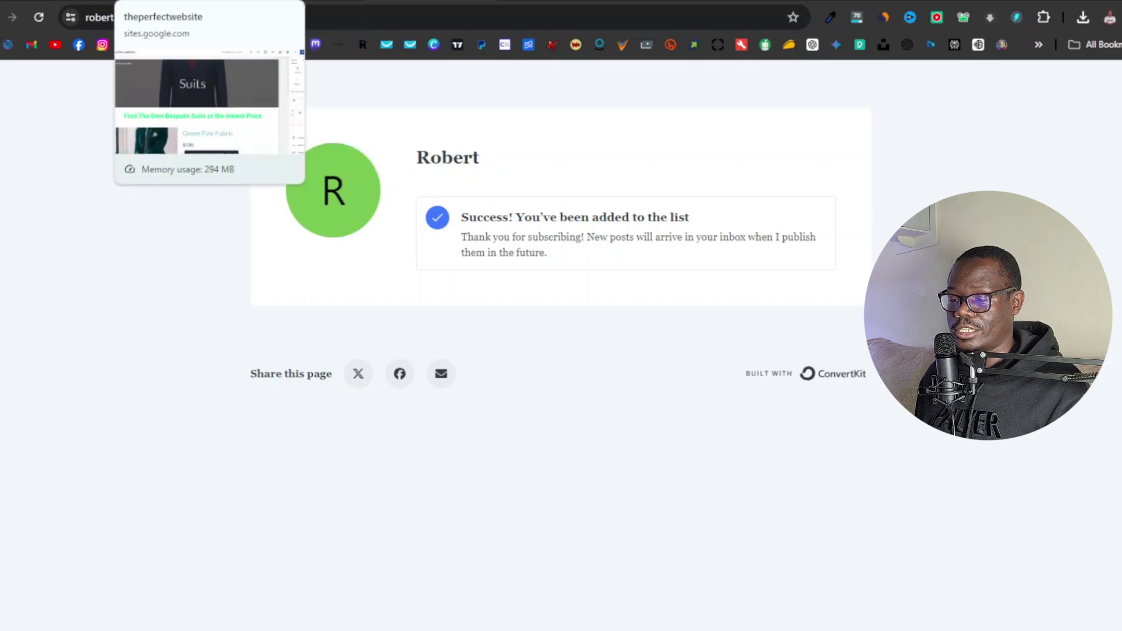
pyautogui.hotkey('ctrl', 'Tab')
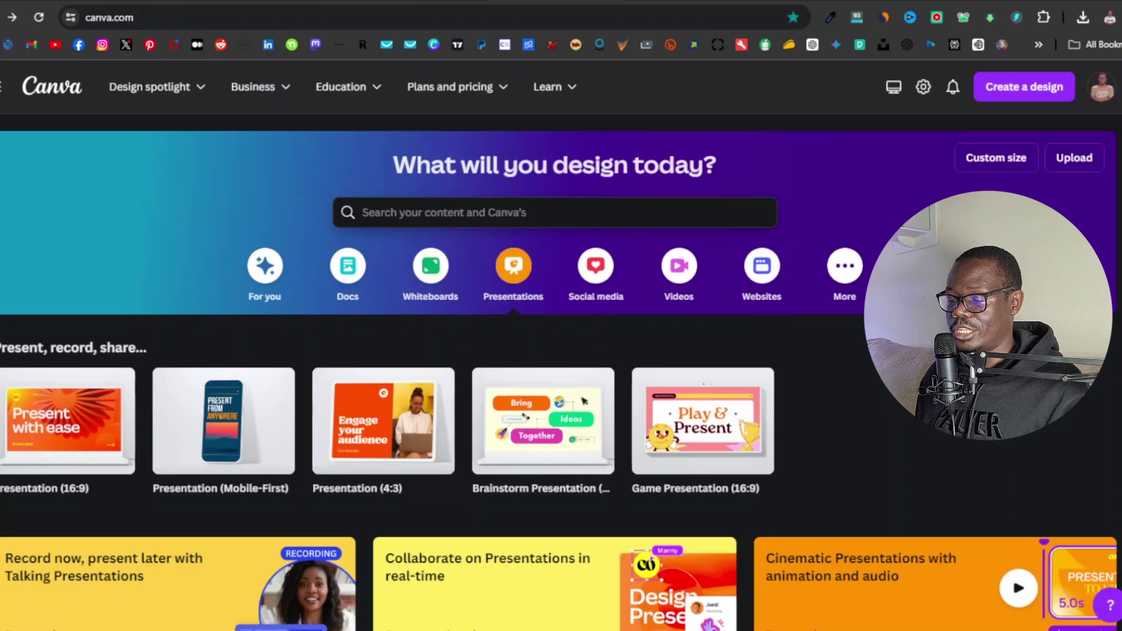
pyautogui.scroll(-8, 684, 270)
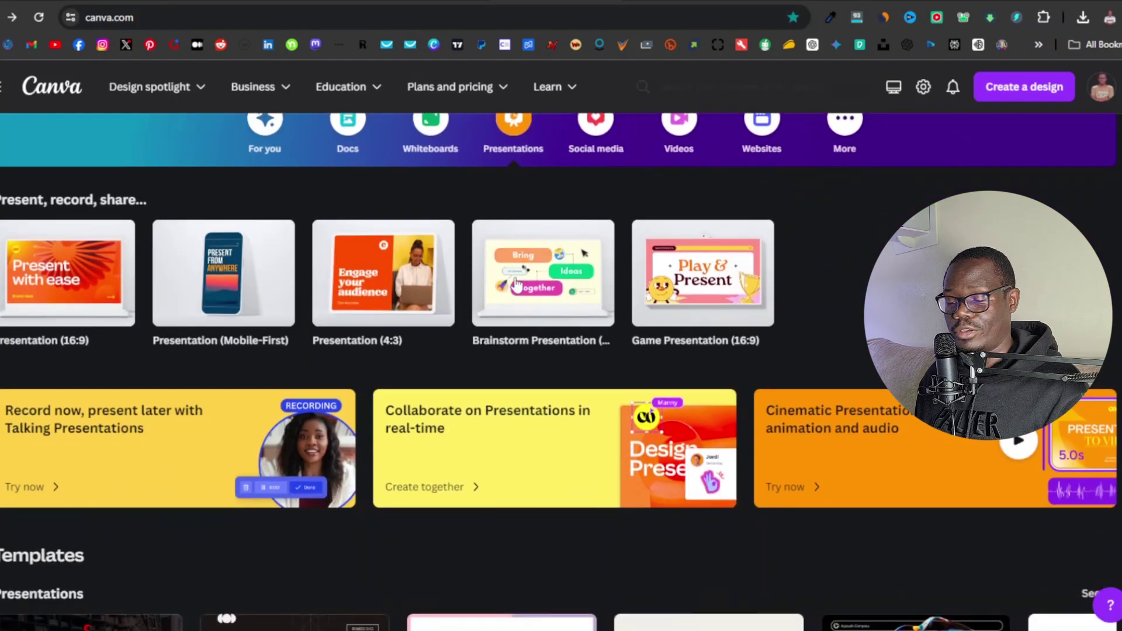
pyautogui.scroll(8, 684, 270)
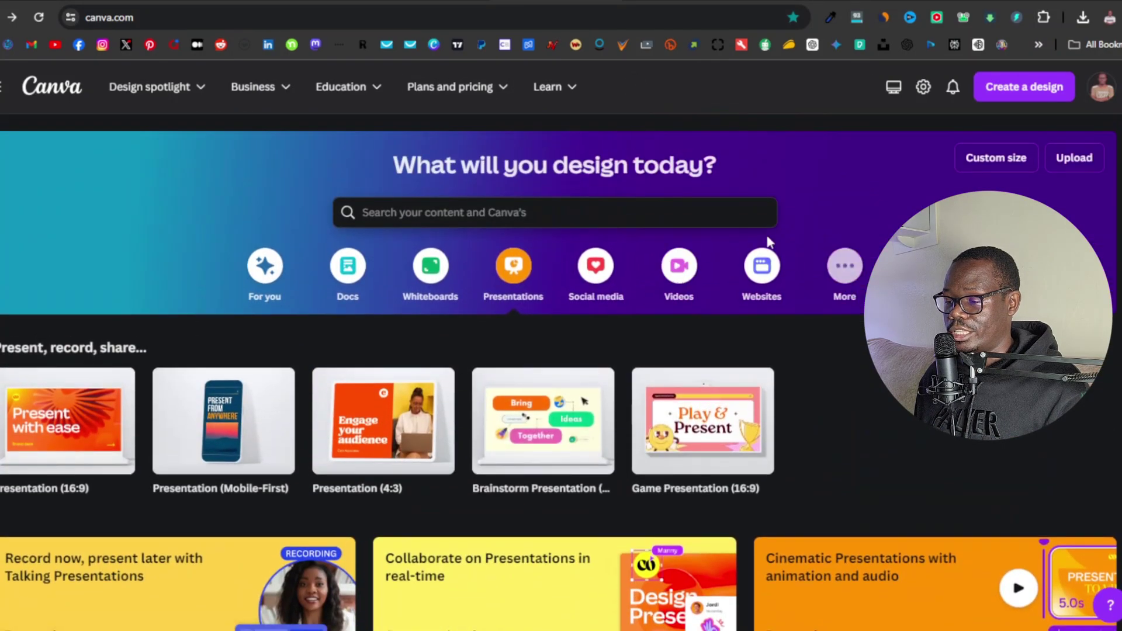
pyautogui.hotkey('ctrl', 'Tab')
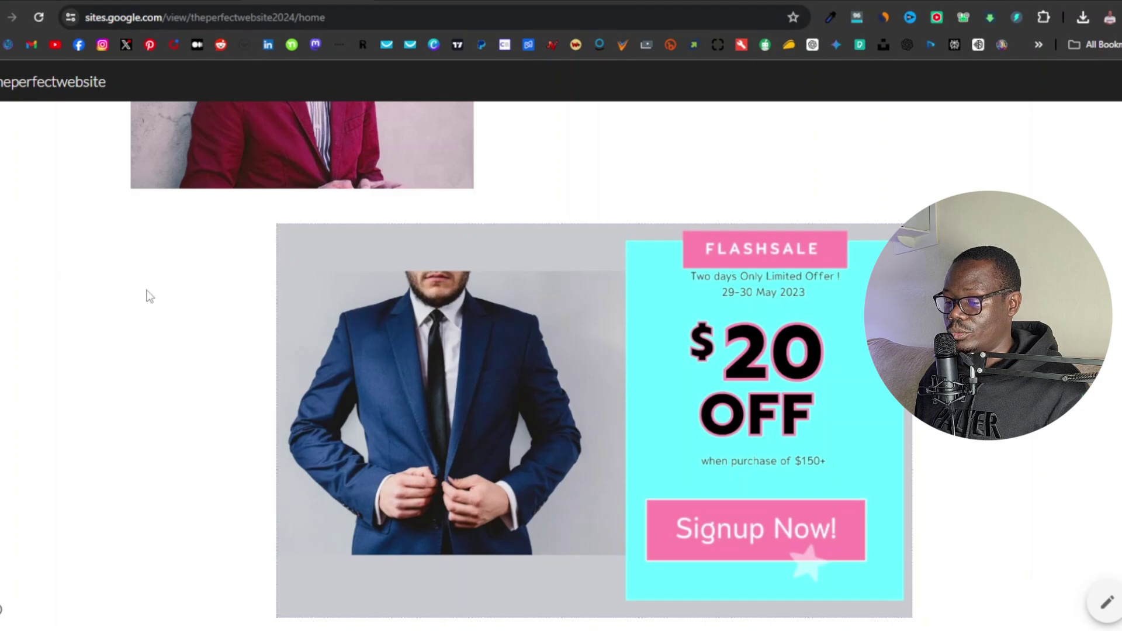
pyautogui.scroll(10, 149, 296)
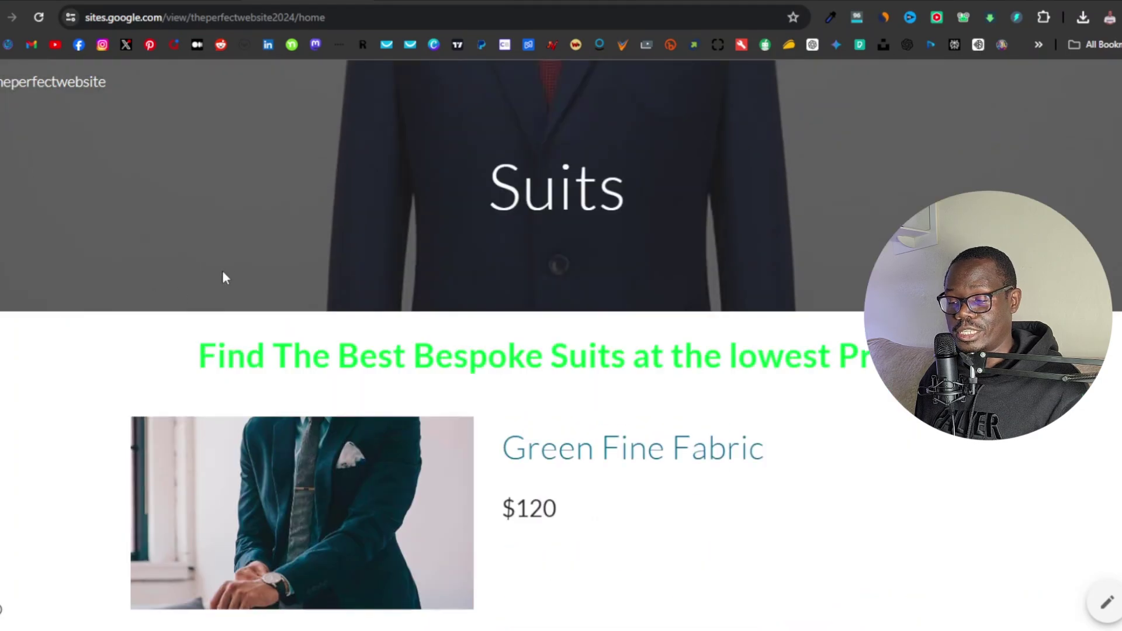
pyautogui.scroll(-10, 222, 270)
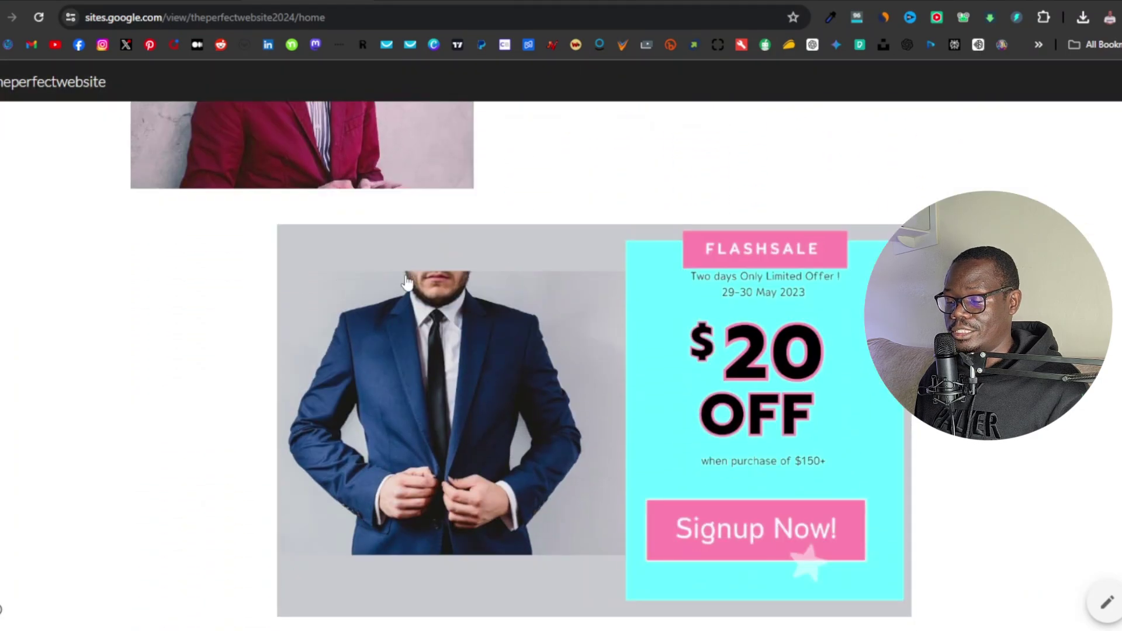